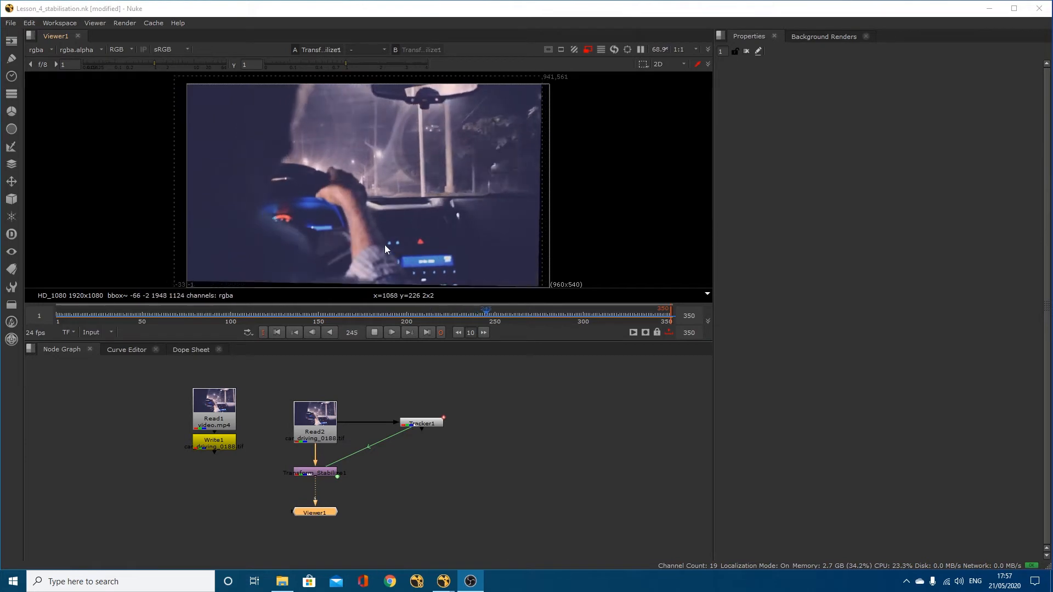
Step: Stop the stabilised clip's playback, turn off the viewer's proxy mode and open the properties of the Write1 node
{"action": "left_click", "coordinate": [375, 332]}
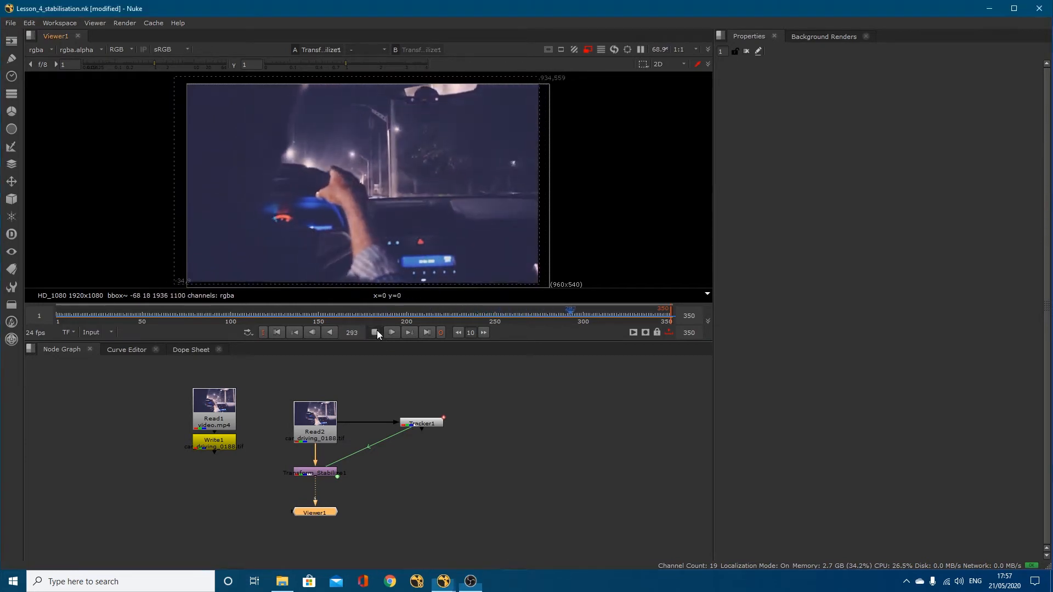
{"action": "left_click", "coordinate": [439, 383]}
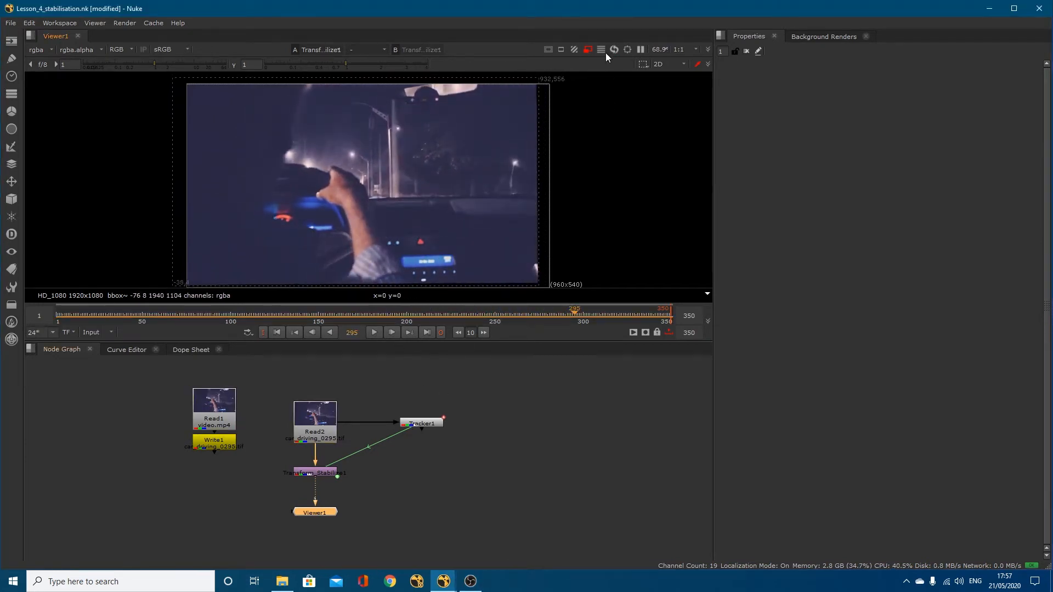
{"action": "left_click", "coordinate": [588, 50]}
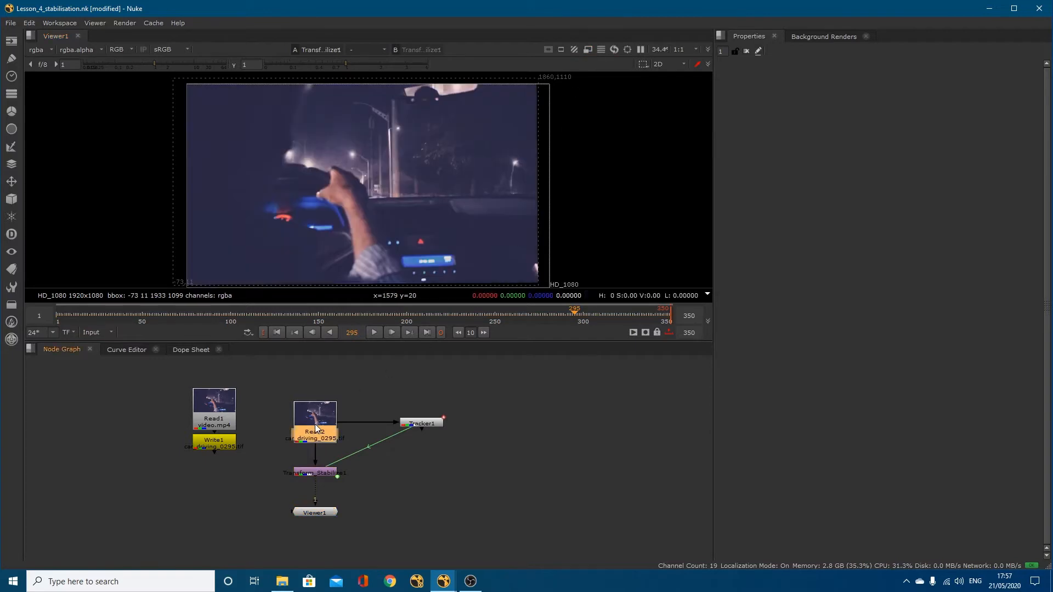
{"action": "double_click", "coordinate": [208, 448]}
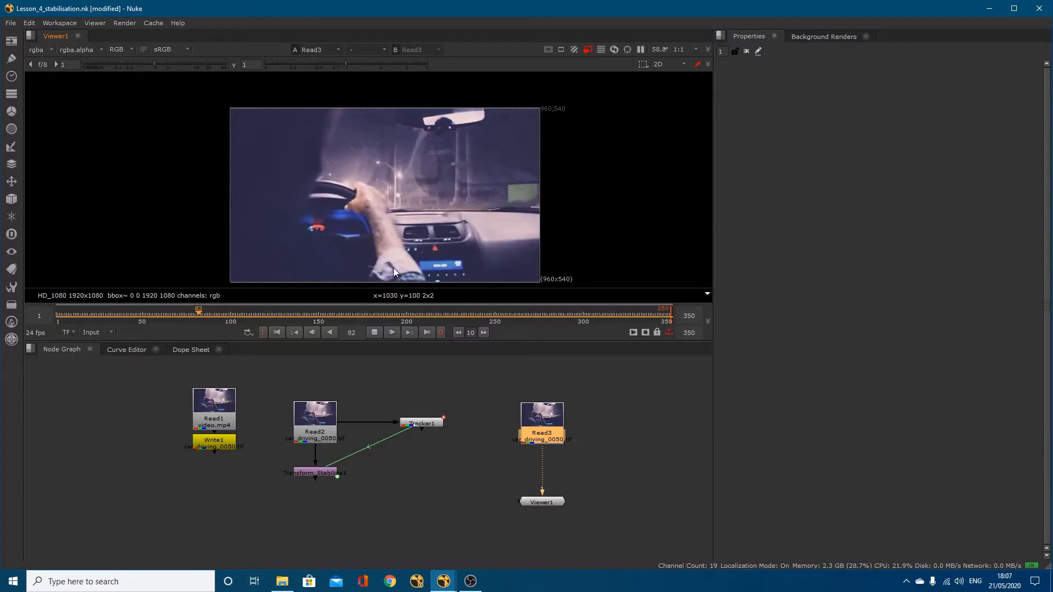
Step: Review the Read3 driving footage by playing and scrubbing through it to examine the camera shake and possible tracking features
{"action": "left_click", "coordinate": [374, 332]}
{"action": "left_click_drag", "start_coordinate": [217, 312], "coordinate": [314, 314]}
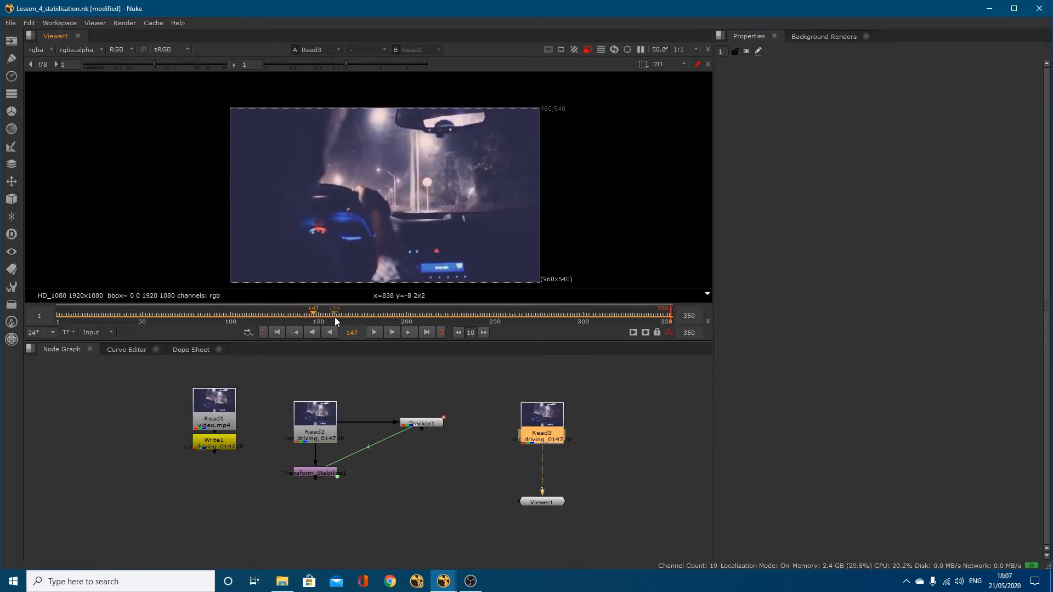
{"action": "left_click", "coordinate": [375, 332]}
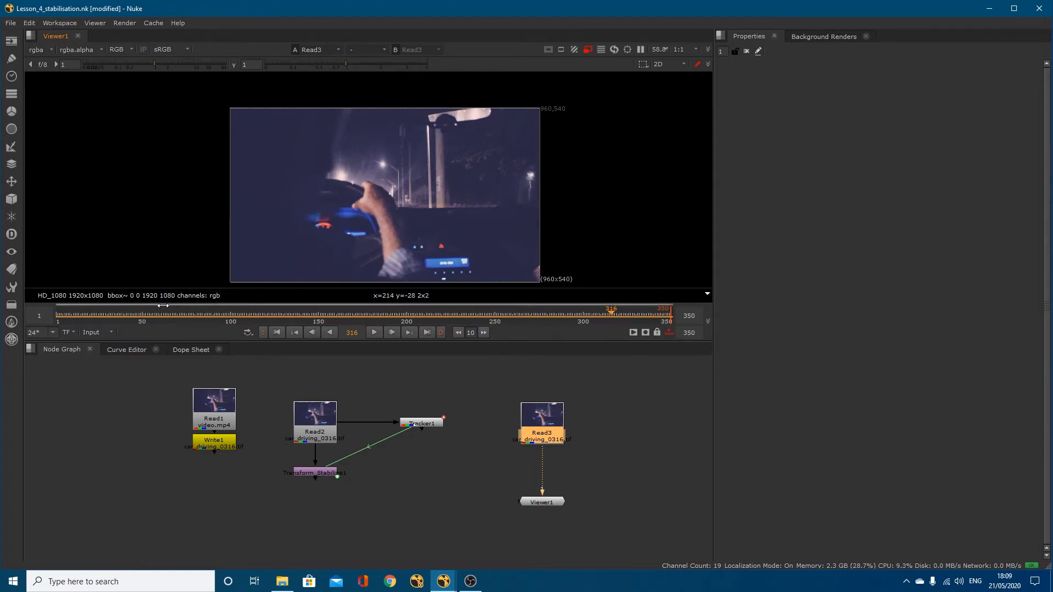
{"action": "left_click", "coordinate": [137, 314]}
{"action": "left_click_drag", "start_coordinate": [138, 314], "coordinate": [313, 333]}
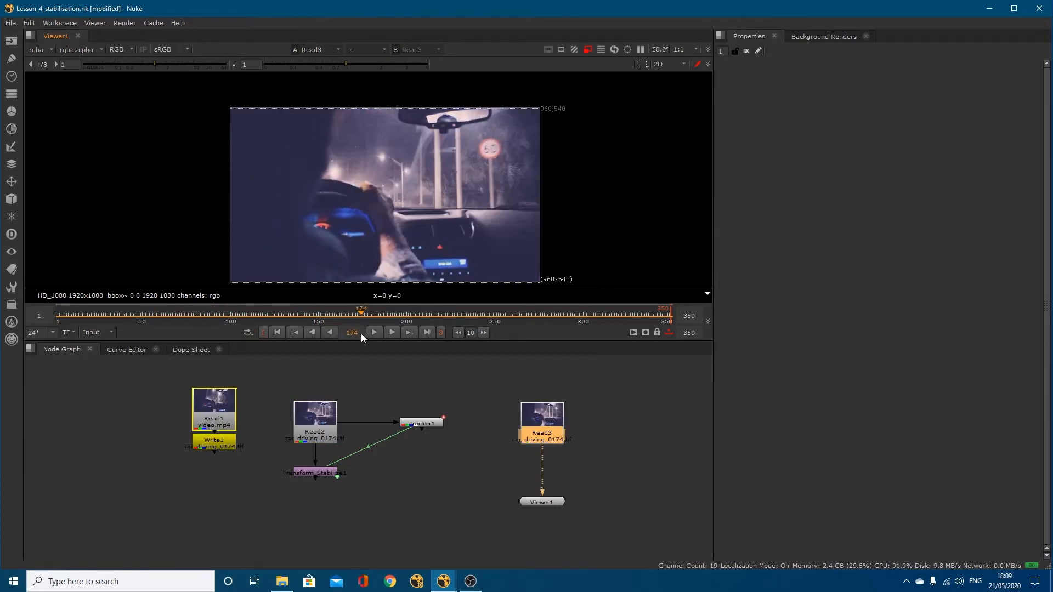
{"action": "left_click", "coordinate": [331, 335]}
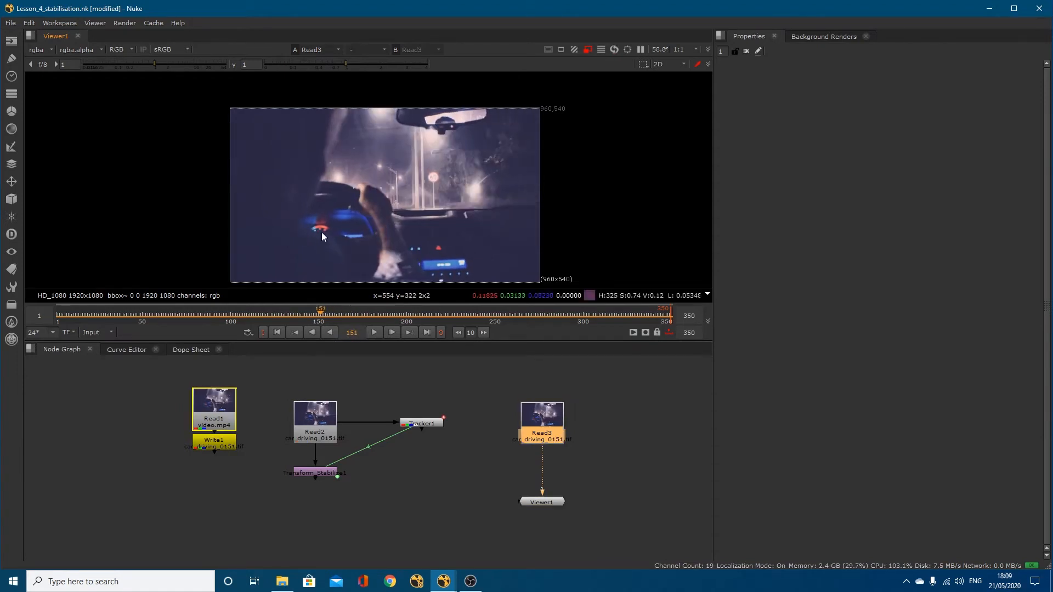
{"action": "left_click_drag", "start_coordinate": [259, 311], "coordinate": [195, 308]}
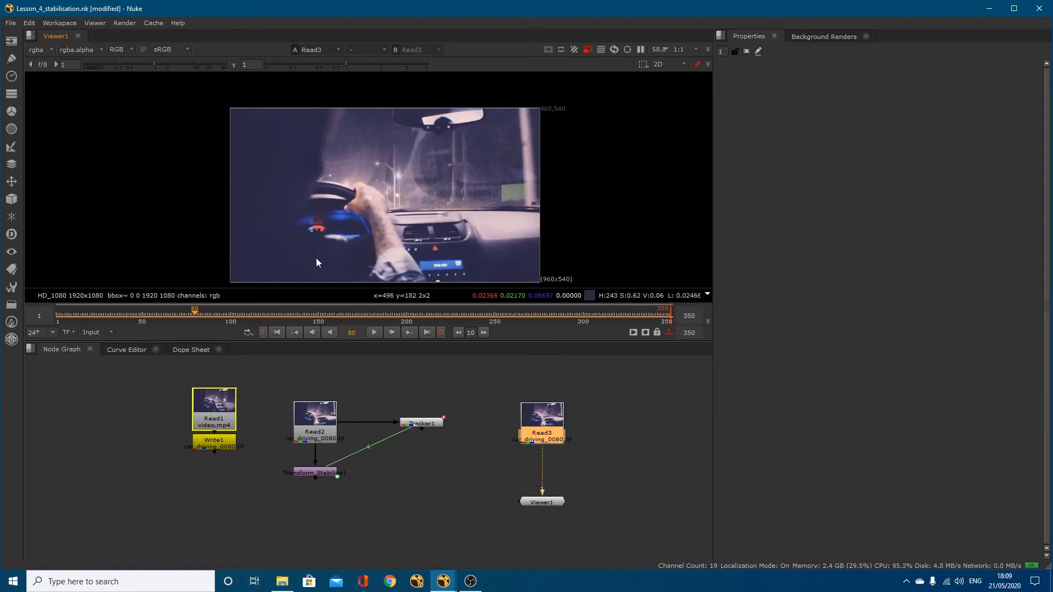
Step: Add a Tracker node and insert it between Read3 and Viewer1
{"action": "left_click", "coordinate": [423, 358]}
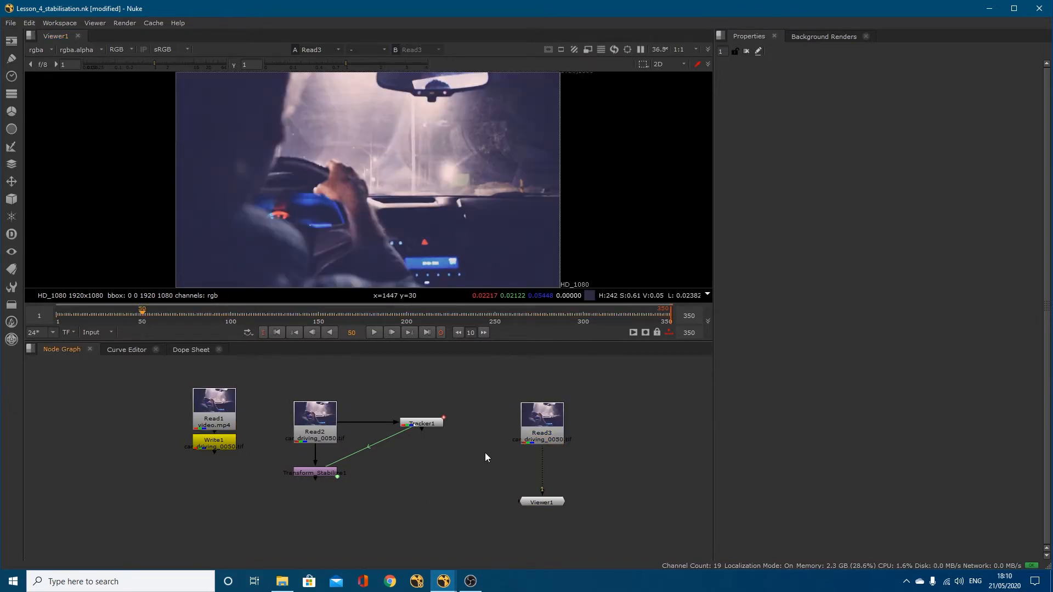
{"action": "key", "text": "Tab"}
{"action": "type", "text": "tracker"}
{"action": "left_click", "coordinate": [431, 459]}
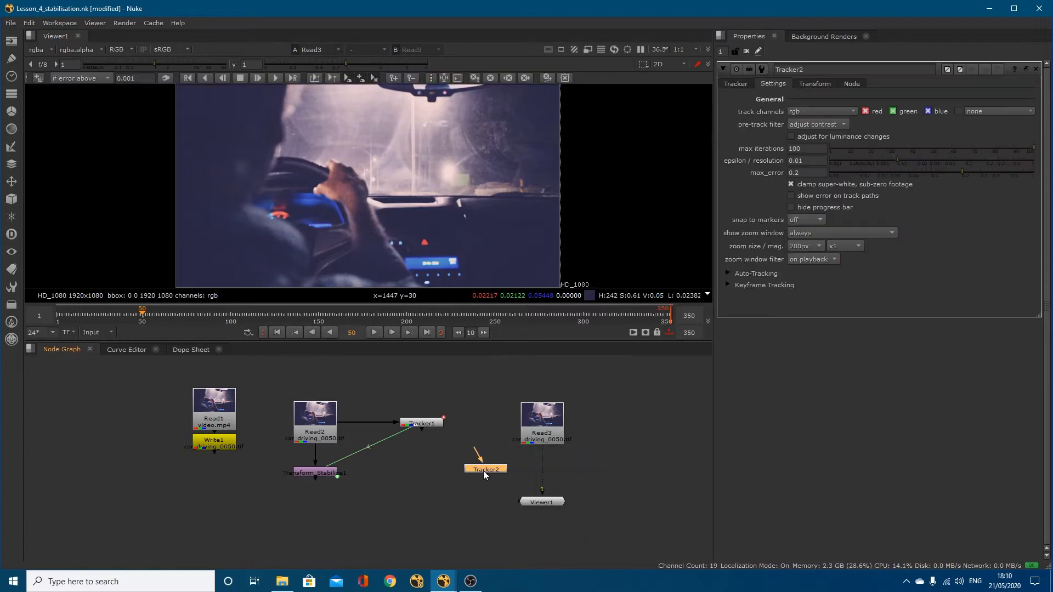
{"action": "left_click_drag", "start_coordinate": [538, 466], "coordinate": [541, 466]}
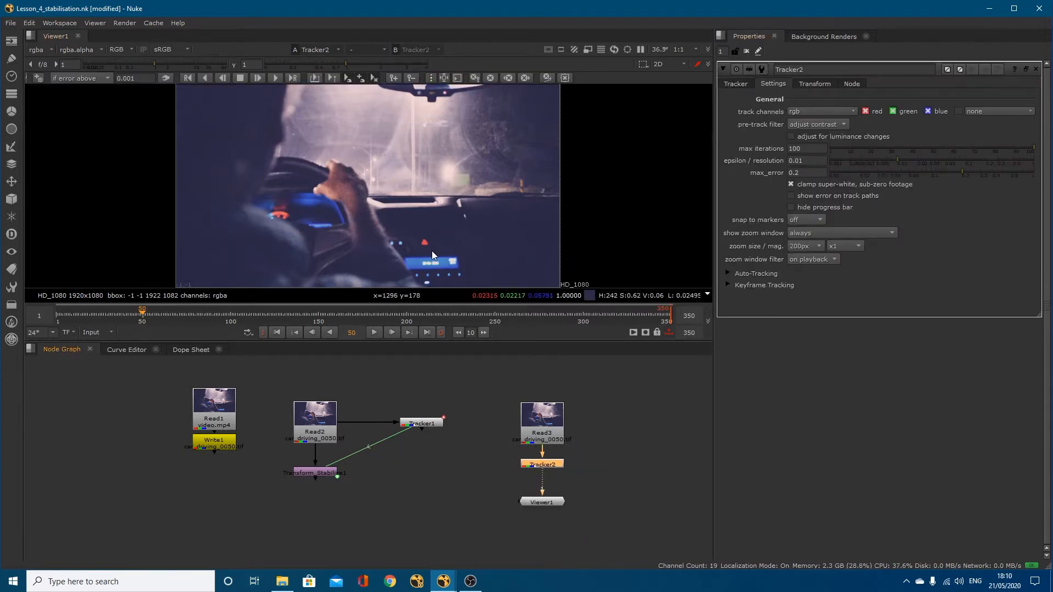
Step: Enable adjusting for luminance changes in the Tracker2 settings
{"action": "left_click", "coordinate": [735, 82]}
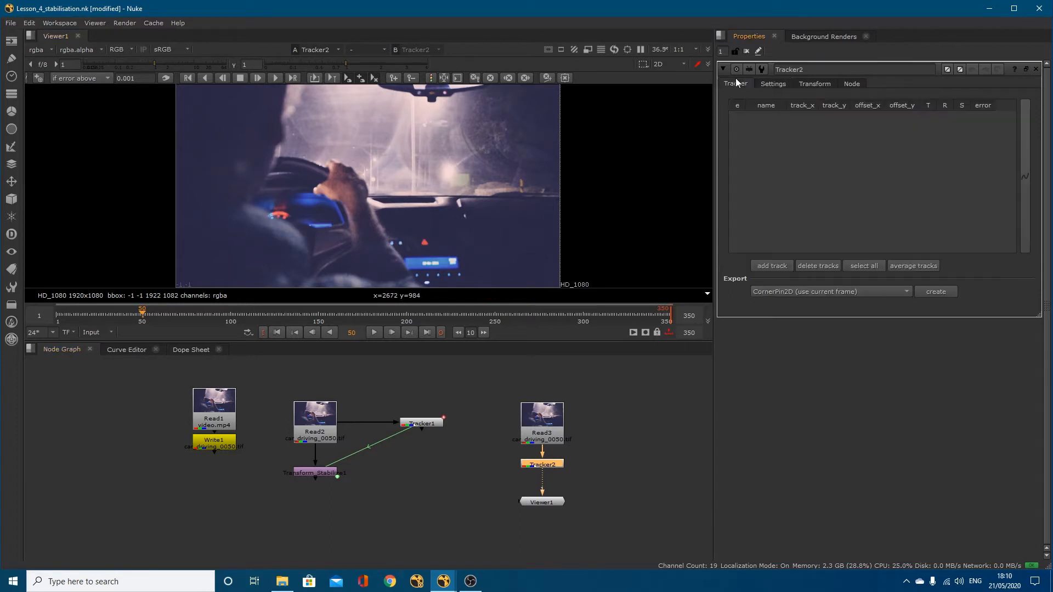
{"action": "left_click", "coordinate": [767, 83]}
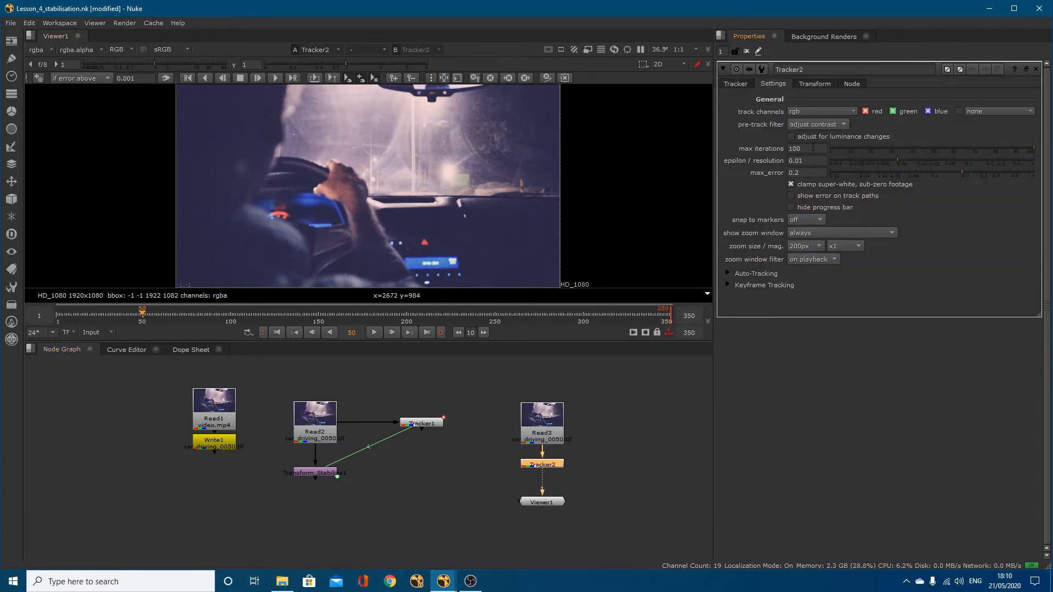
{"action": "left_click", "coordinate": [791, 136]}
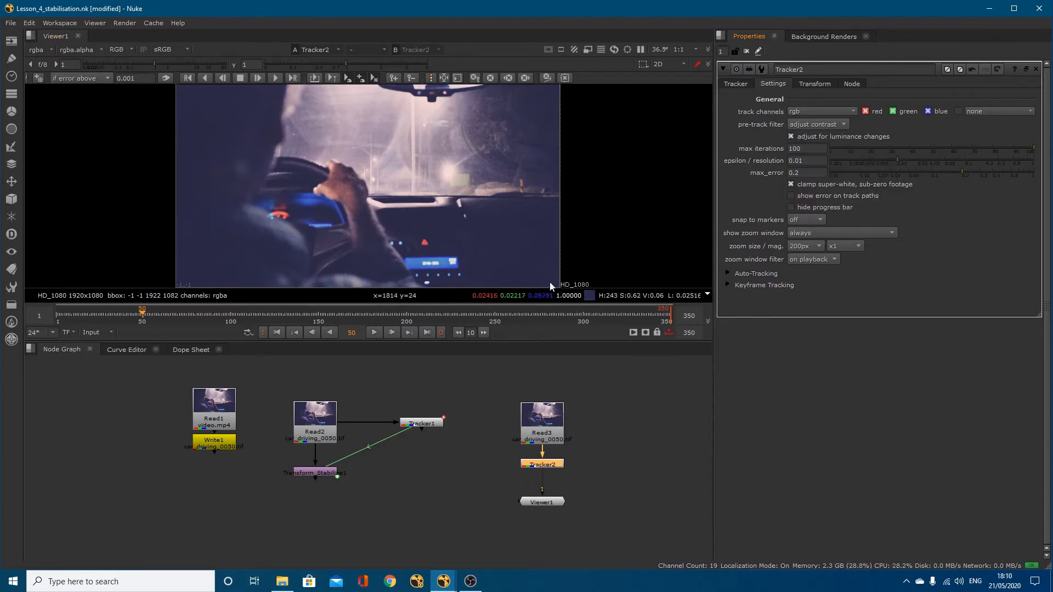
Step: Set Tracker2's auto-tracking warp type to Translate/Rotate and its pattern re-grab error threshold to 0.0005
{"action": "left_click", "coordinate": [728, 273]}
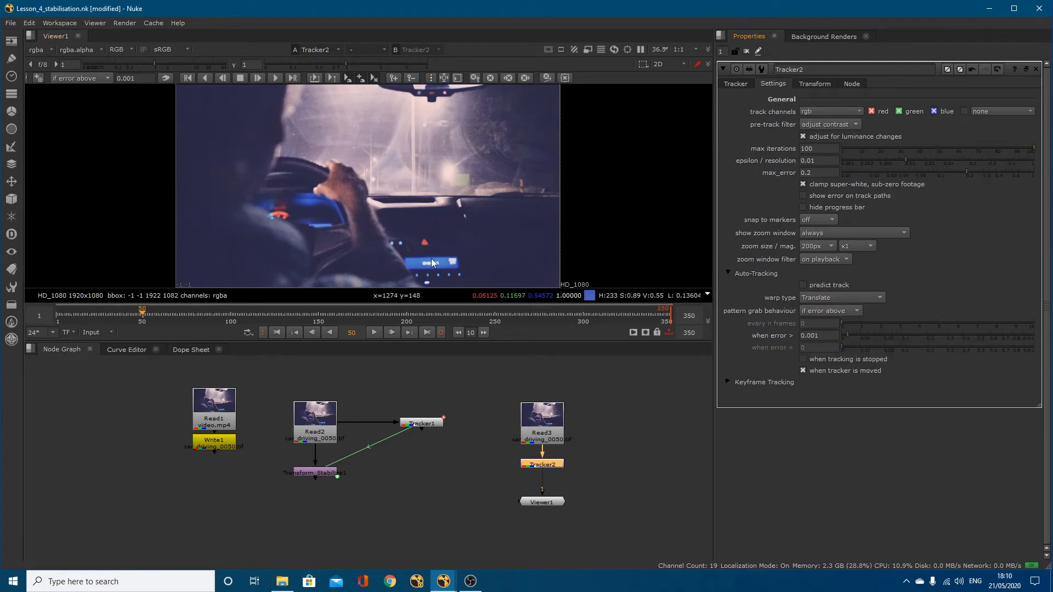
{"action": "left_click", "coordinate": [815, 298]}
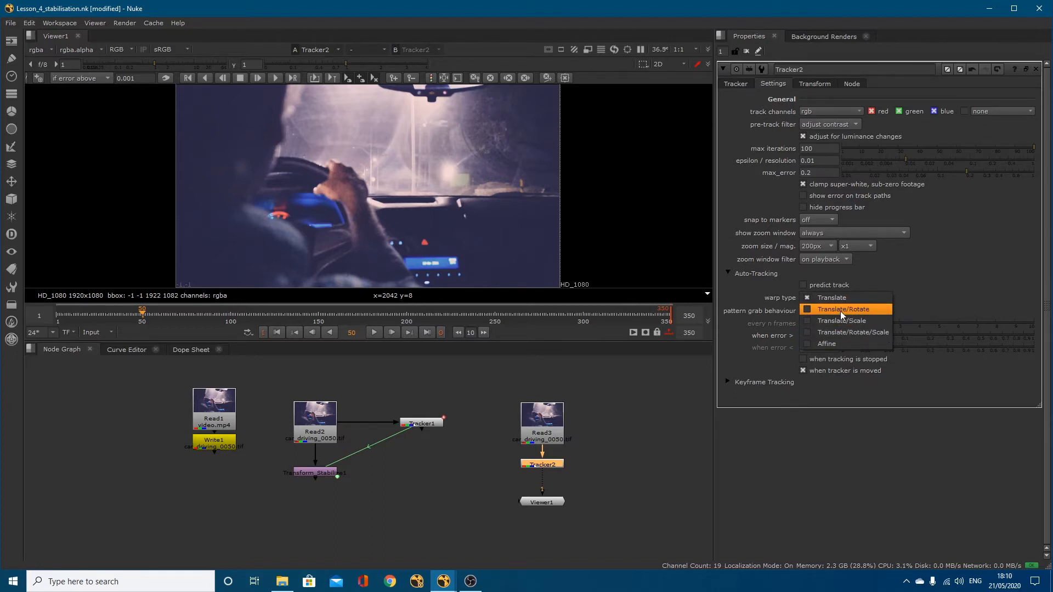
{"action": "left_click", "coordinate": [842, 310]}
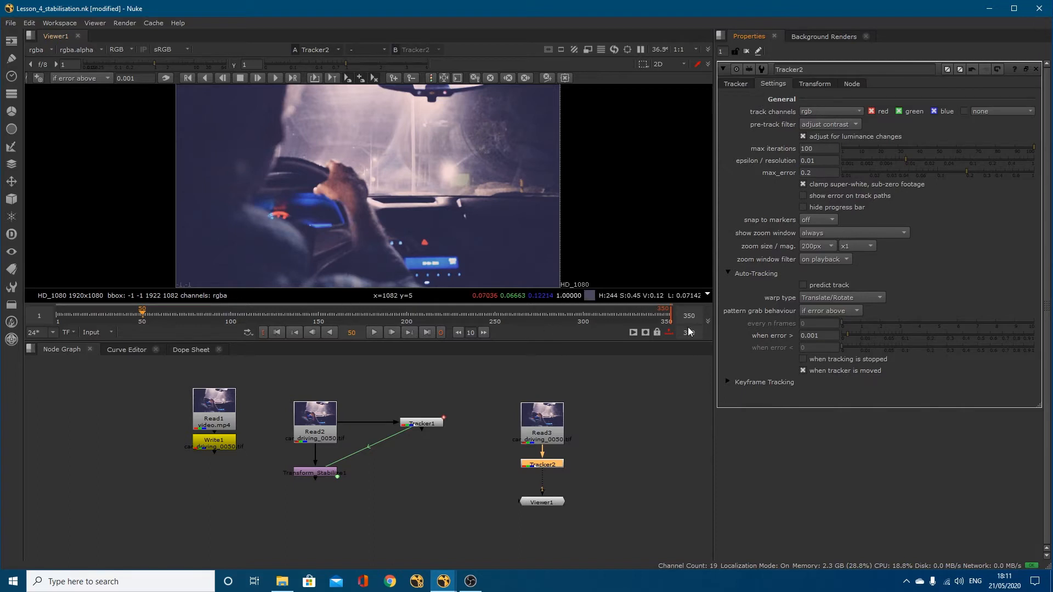
{"action": "left_click", "coordinate": [819, 336]}
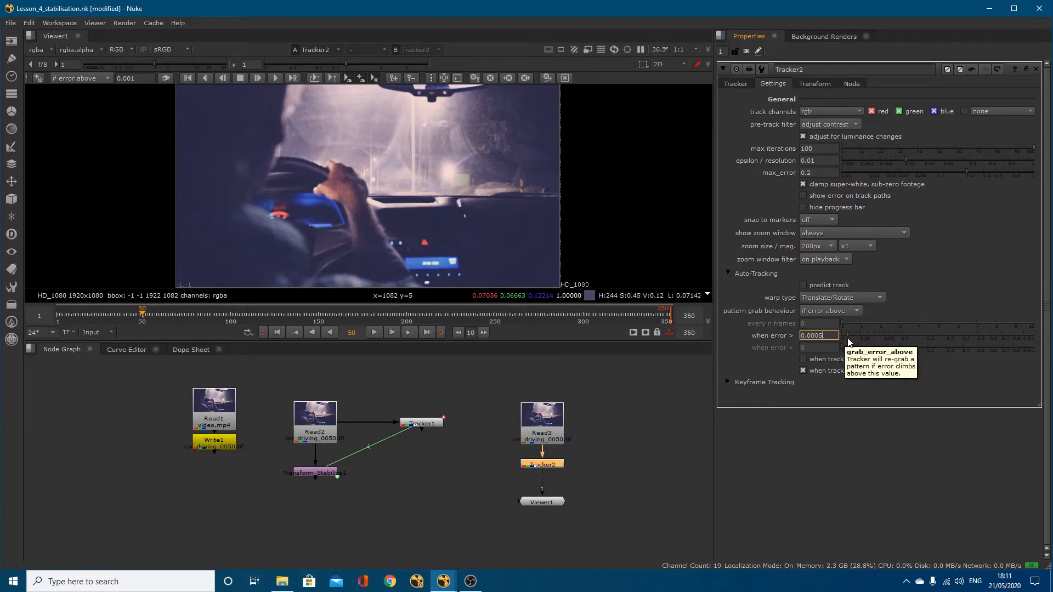
{"action": "key", "text": "Return"}
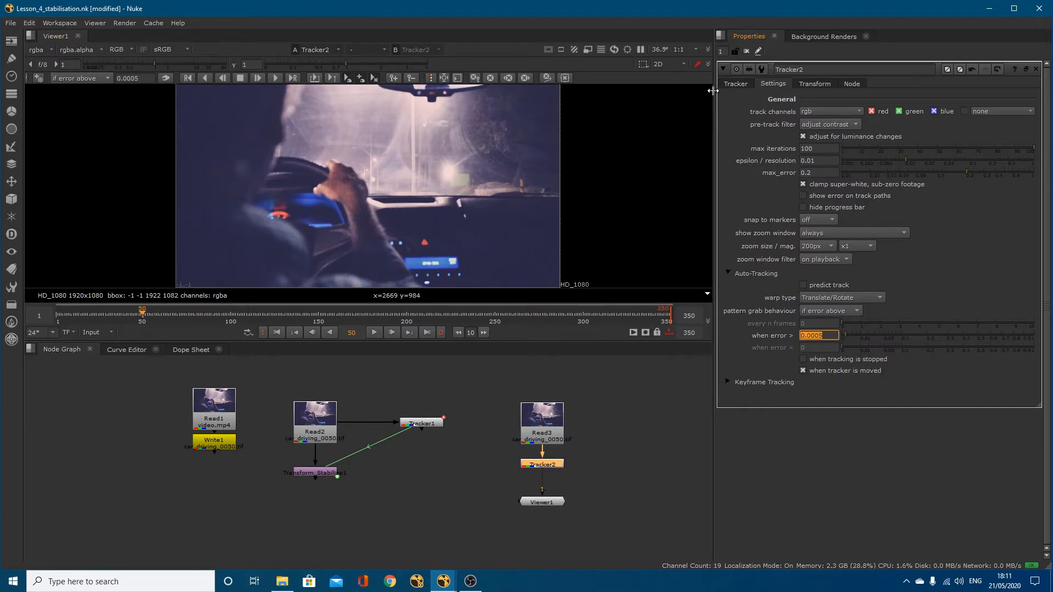
Step: Add a track at frame 50 on the red warning triangle of the dashboard and centre it on the triangle
{"action": "left_click", "coordinate": [733, 83]}
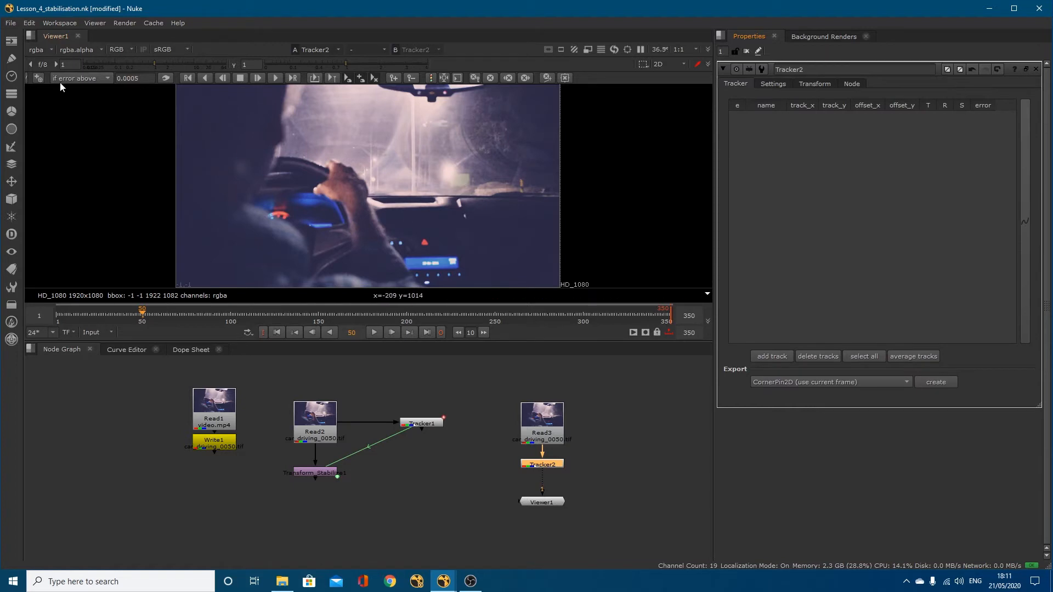
{"action": "left_click", "coordinate": [38, 78]}
{"action": "left_click", "coordinate": [426, 242]}
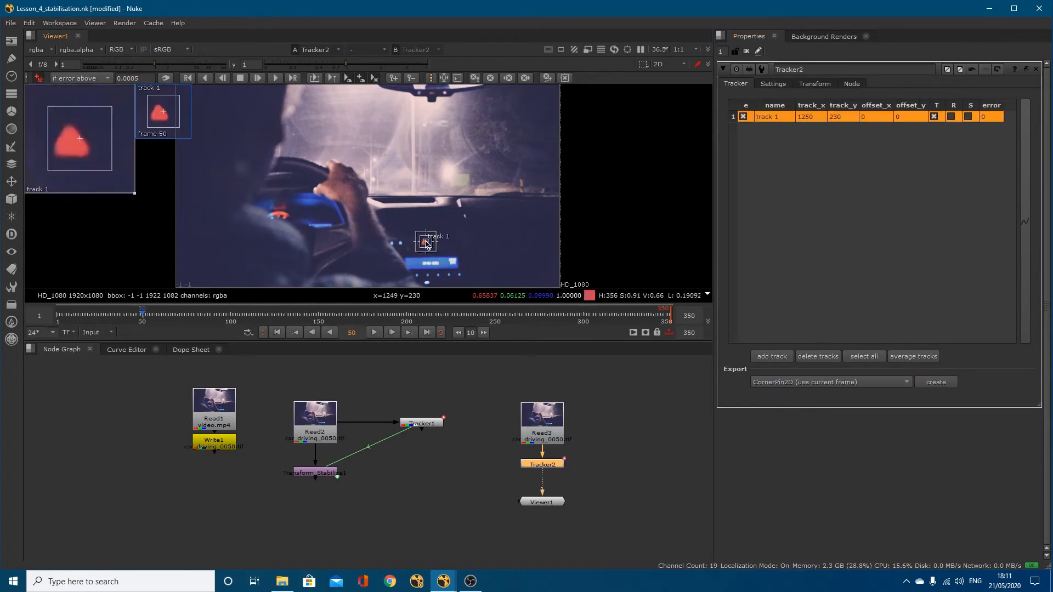
{"action": "left_click_drag", "start_coordinate": [91, 163], "coordinate": [95, 159]}
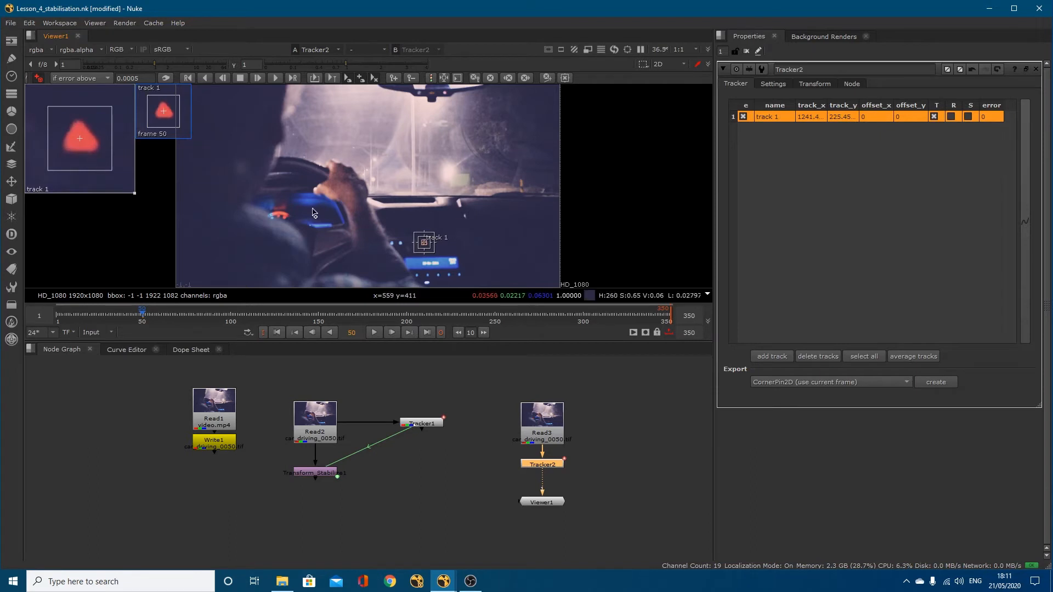
Step: Tighten track 1's pattern box around the red triangle and widen its search area
{"action": "scroll", "coordinate": [430, 248], "scroll_direction": "up", "scroll_amount": 8}
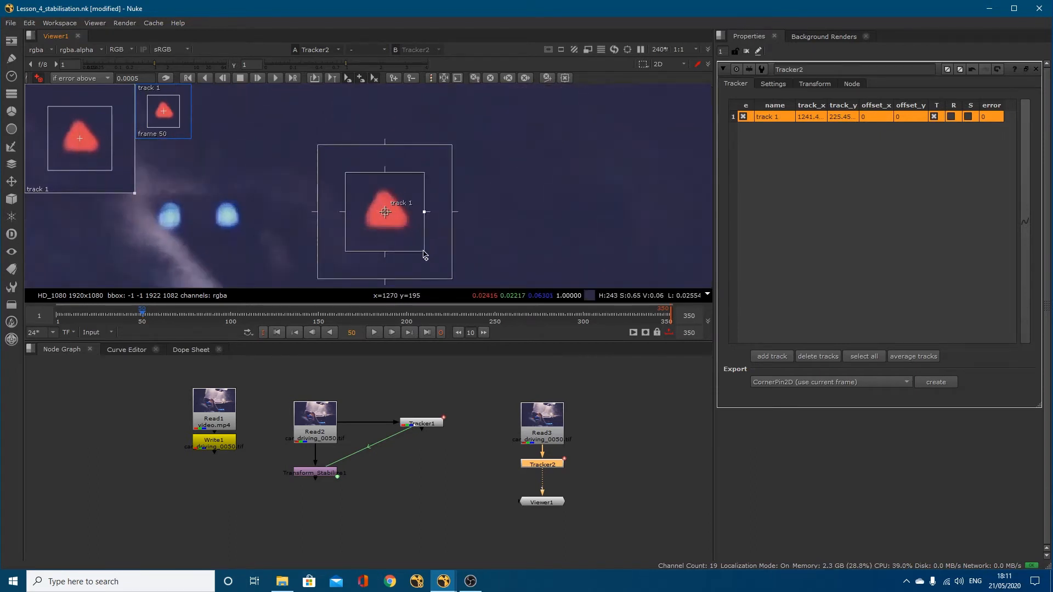
{"action": "left_click_drag", "start_coordinate": [424, 252], "coordinate": [413, 240]}
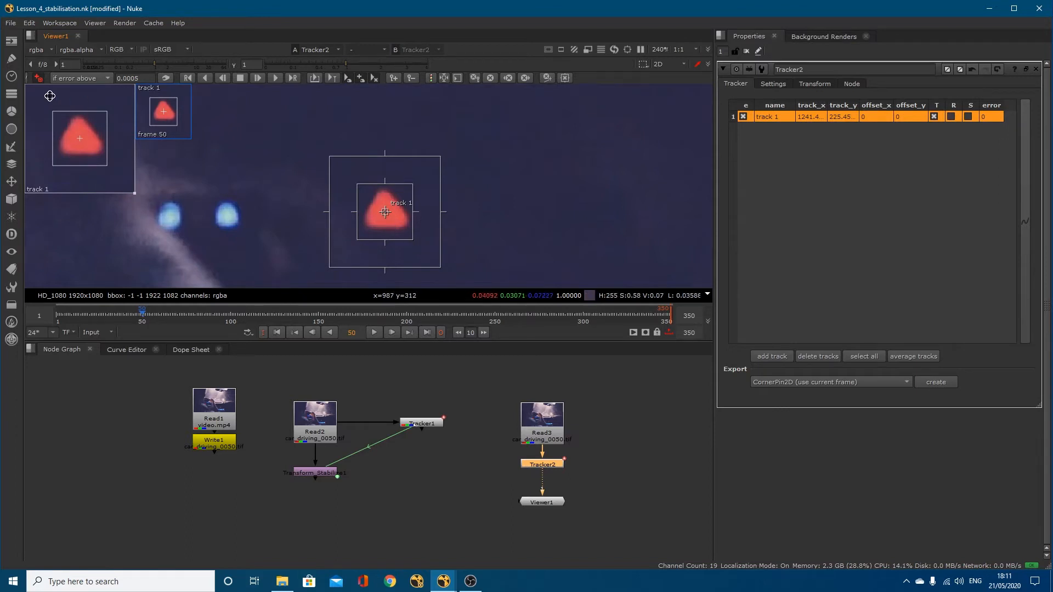
{"action": "left_click_drag", "start_coordinate": [381, 212], "coordinate": [471, 282]}
Step: Track the red triangle backwards from frame 50 to frame 1, then forwards from frame 50 to frame 350
{"action": "scroll", "coordinate": [459, 248], "scroll_direction": "down", "scroll_amount": 6}
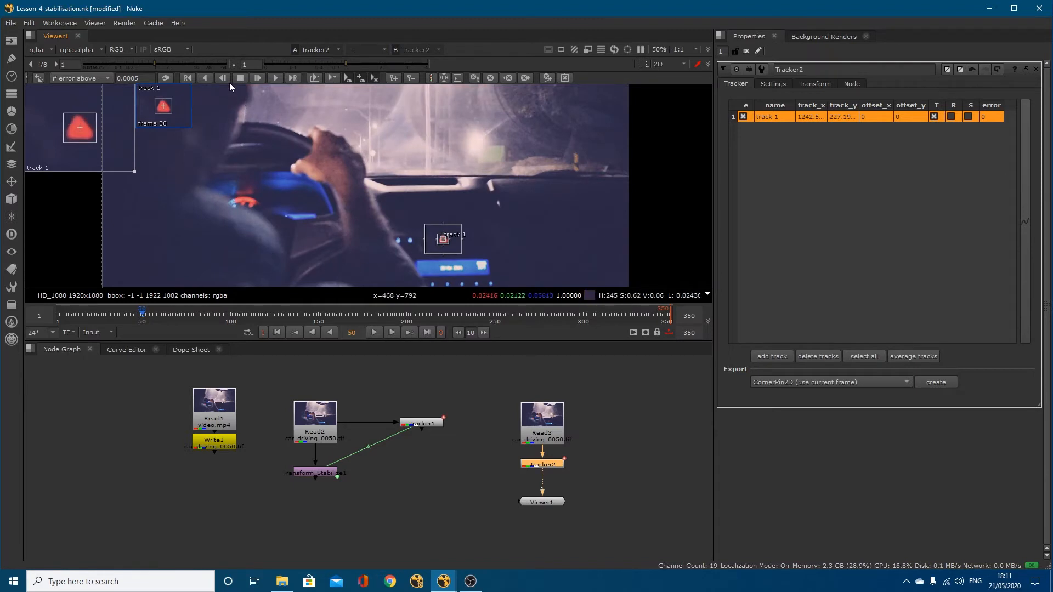
{"action": "left_click", "coordinate": [206, 80]}
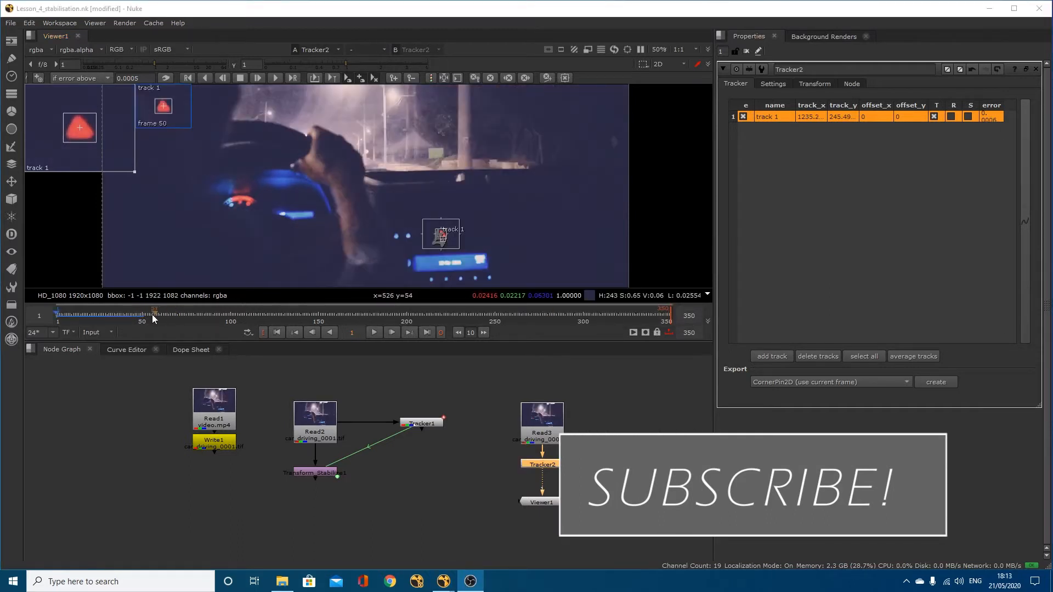
{"action": "left_click", "coordinate": [141, 318]}
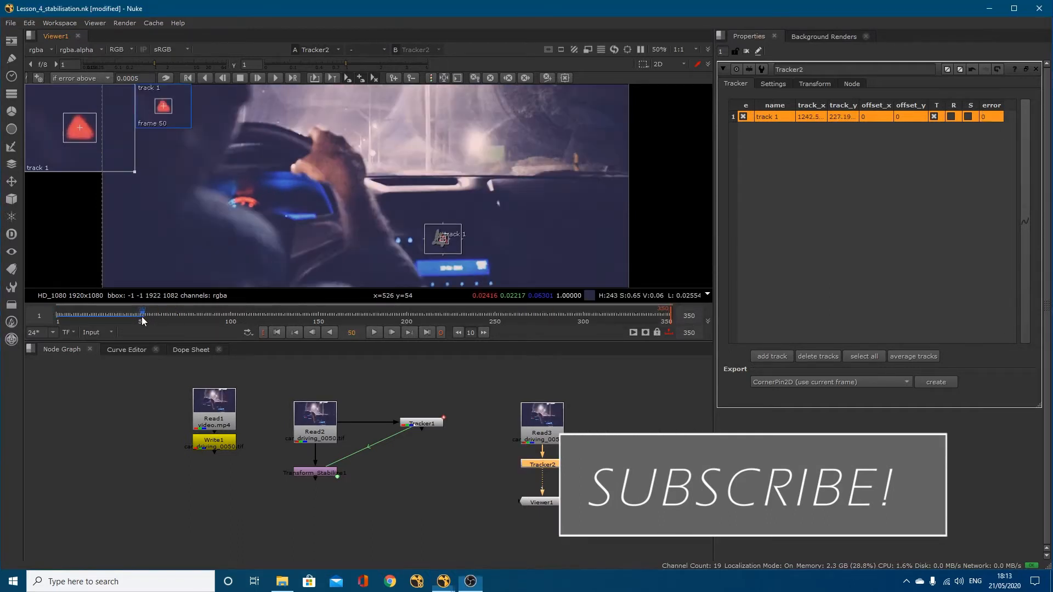
{"action": "left_click", "coordinate": [272, 79]}
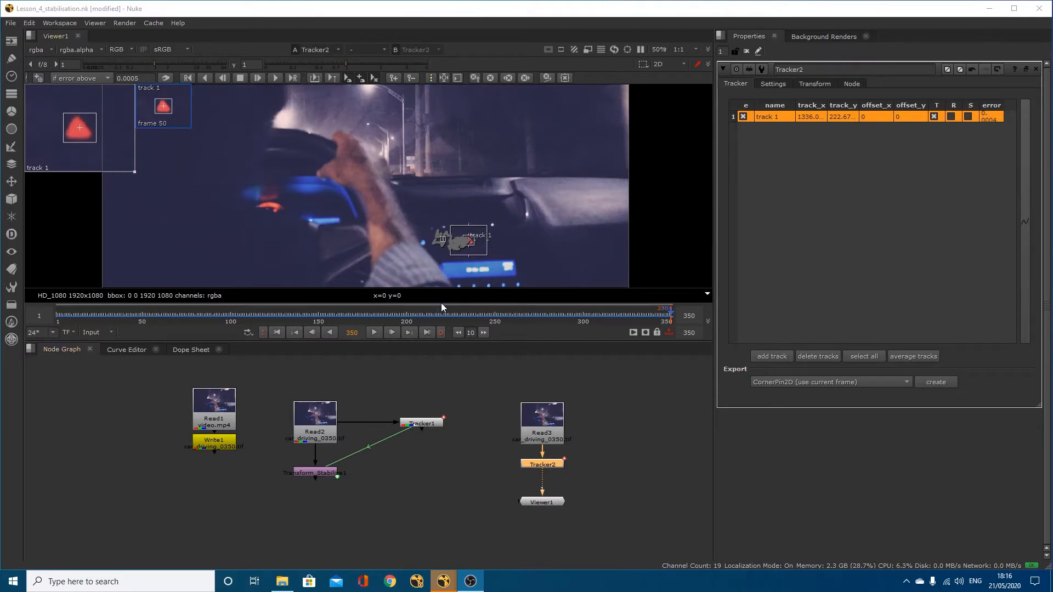
Step: Colour track 1's path by tracking error and examine the track's accuracy around frames 212, 106 and 93
{"action": "left_click", "coordinate": [431, 77]}
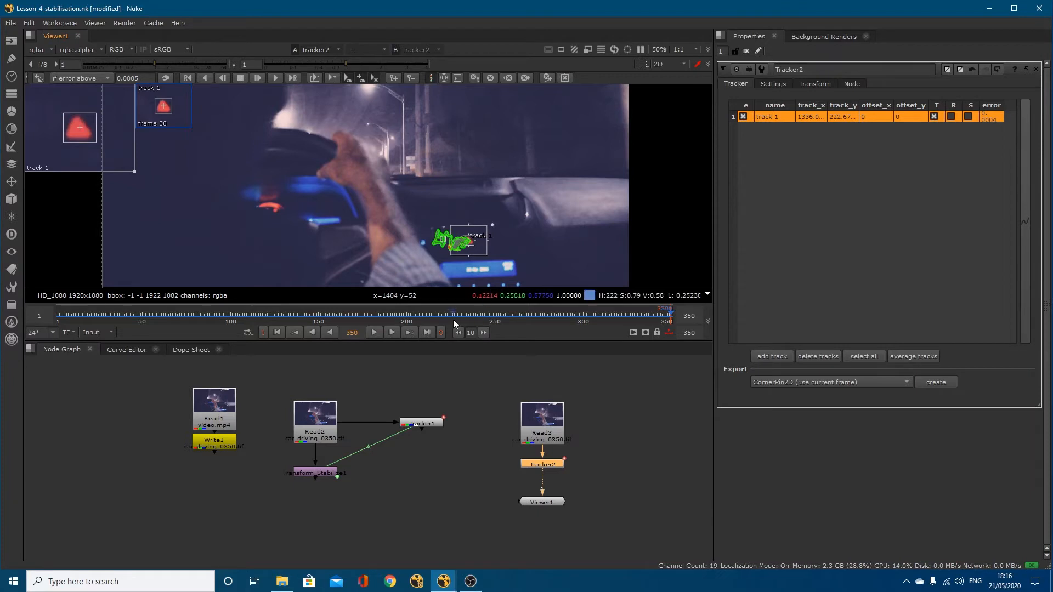
{"action": "scroll", "coordinate": [456, 254], "scroll_direction": "up", "scroll_amount": 6}
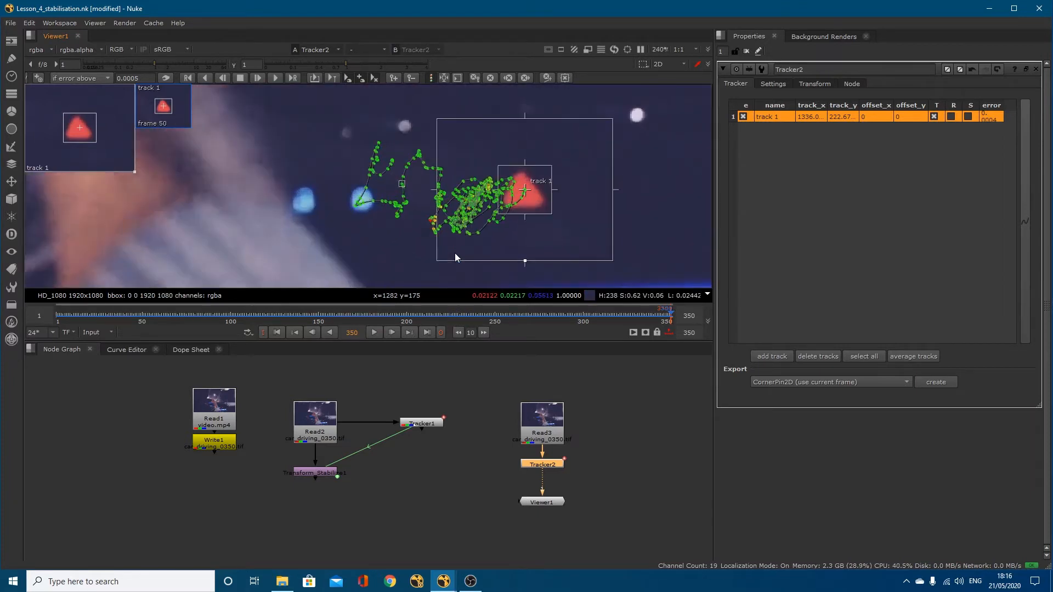
{"action": "left_click_drag", "start_coordinate": [488, 316], "coordinate": [428, 317]}
{"action": "scroll", "coordinate": [423, 222], "scroll_direction": "up", "scroll_amount": 4}
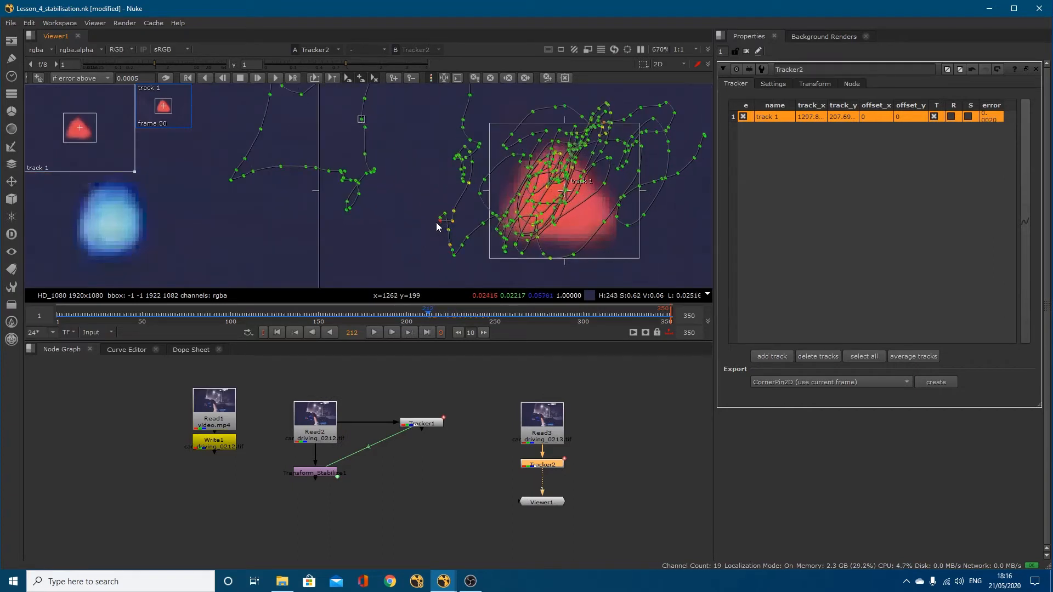
{"action": "left_click_drag", "start_coordinate": [373, 314], "coordinate": [264, 313]}
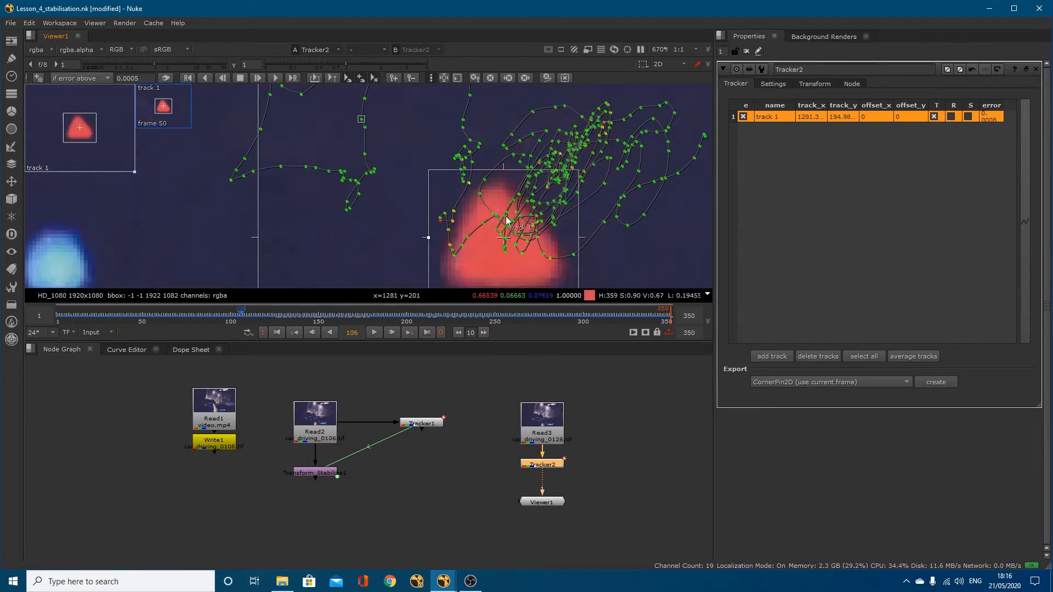
{"action": "scroll", "coordinate": [434, 238], "scroll_direction": "down", "scroll_amount": 2}
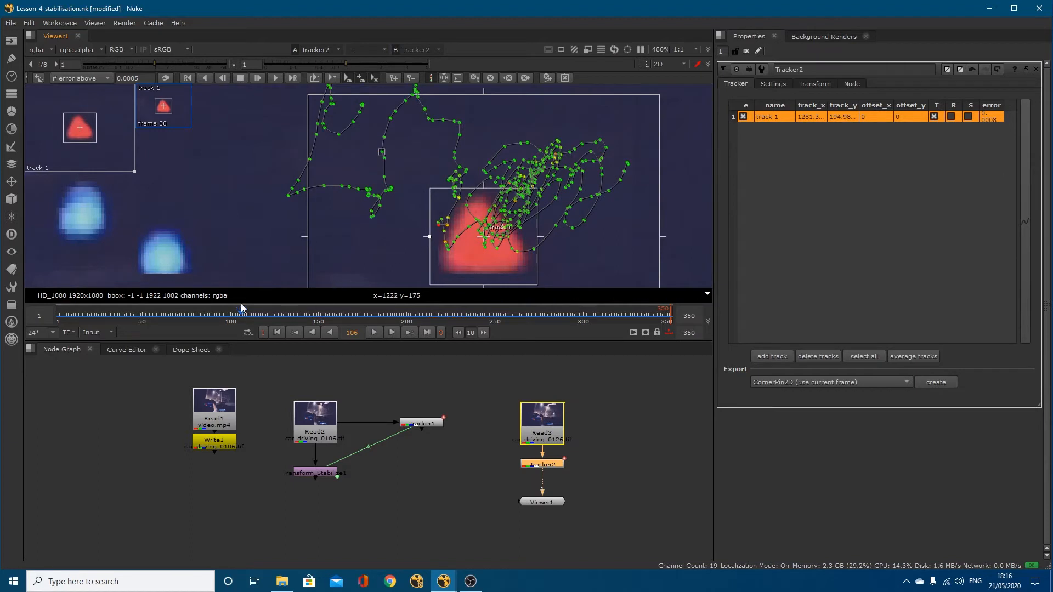
{"action": "left_click_drag", "start_coordinate": [233, 314], "coordinate": [218, 318]}
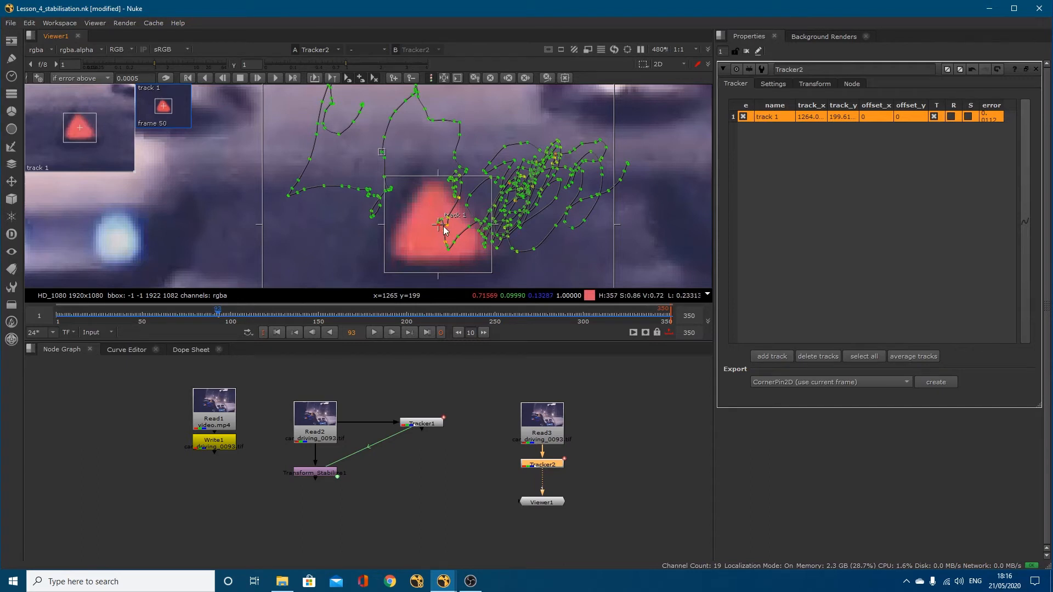
Step: Show only track 1's error curve of Tracker2 in the Curve Editor and frame the whole curve
{"action": "scroll", "coordinate": [454, 232], "scroll_direction": "down", "scroll_amount": 5}
{"action": "scroll", "coordinate": [454, 232], "scroll_direction": "down", "scroll_amount": 2}
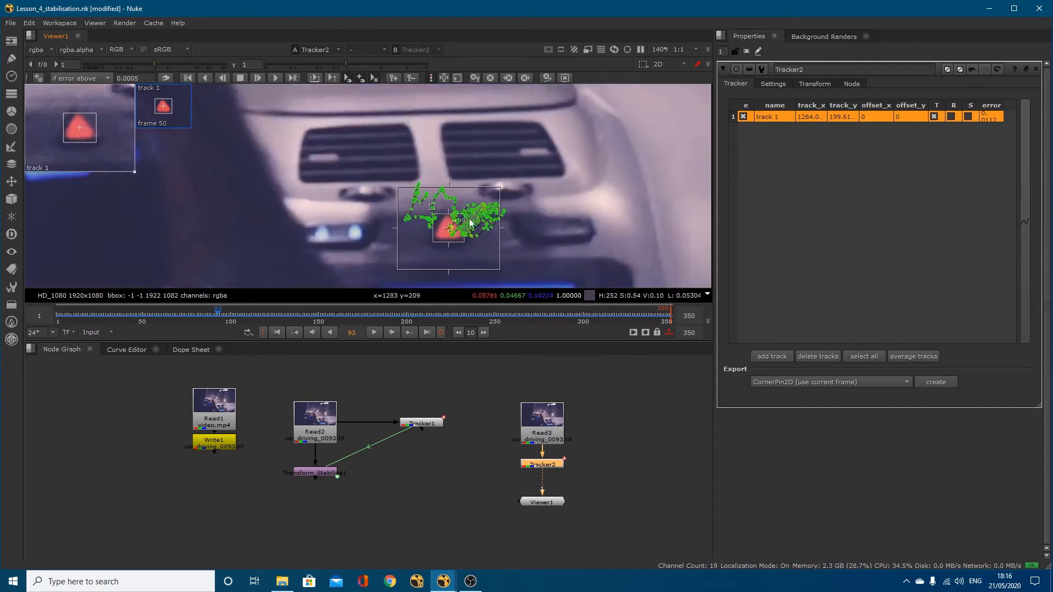
{"action": "left_click", "coordinate": [774, 84]}
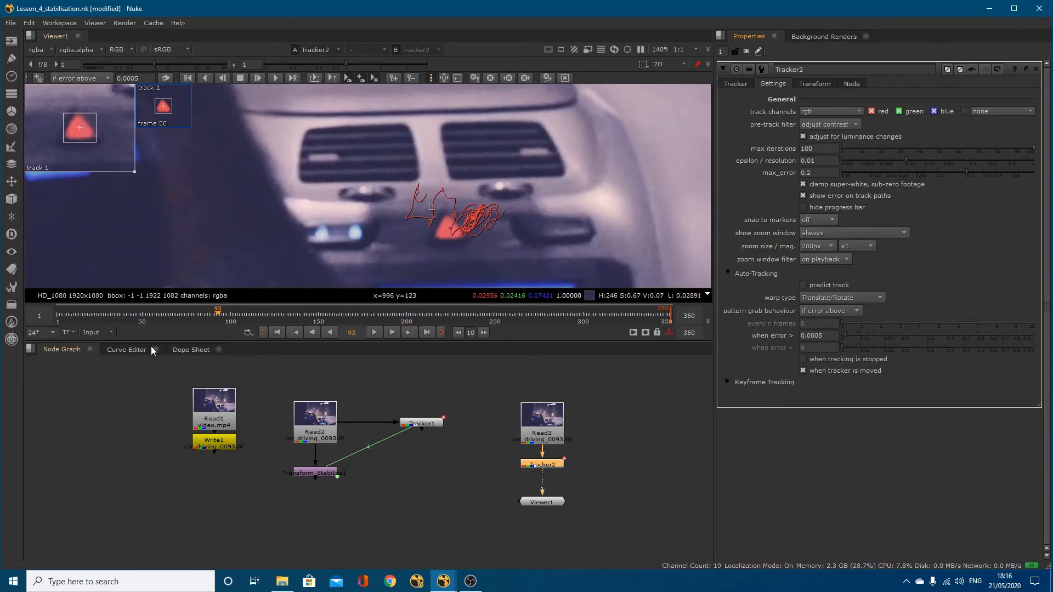
{"action": "left_click", "coordinate": [130, 348]}
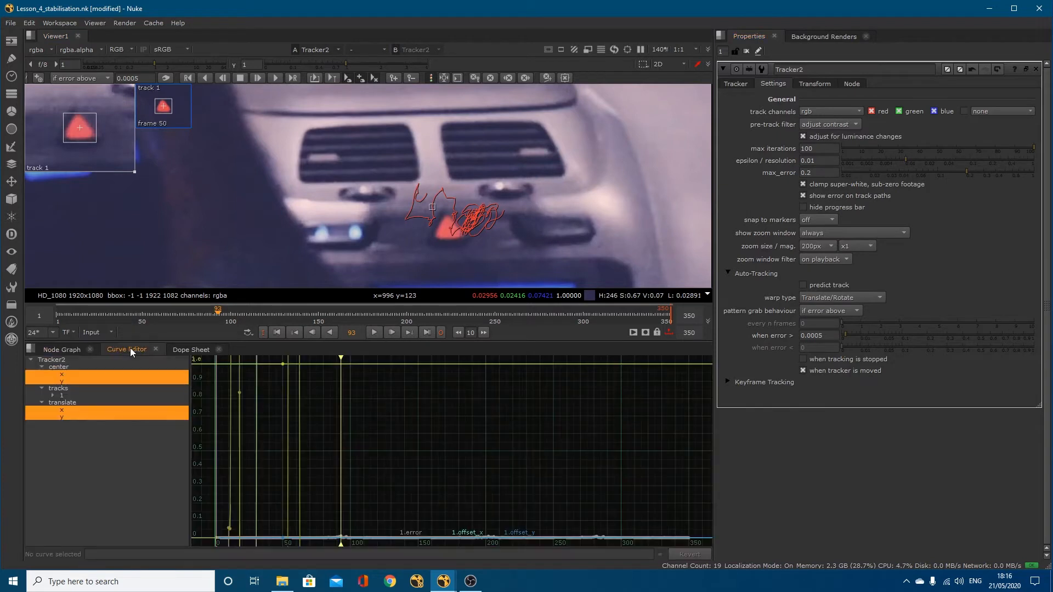
{"action": "left_click", "coordinate": [52, 396]}
{"action": "left_click", "coordinate": [77, 411]}
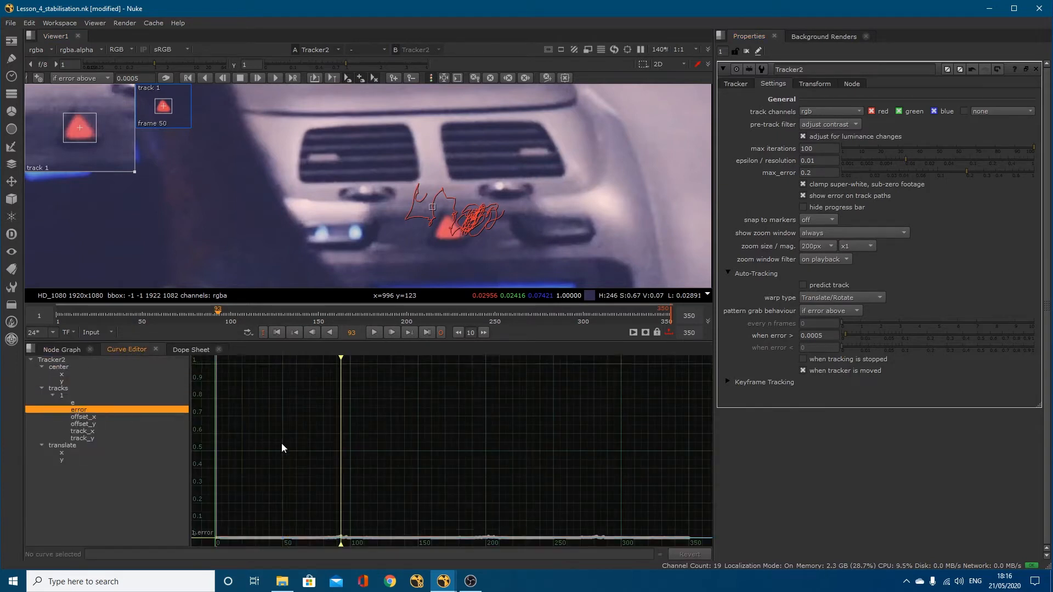
{"action": "right_click", "coordinate": [388, 474]}
{"action": "mouse_move", "coordinate": [404, 493]}
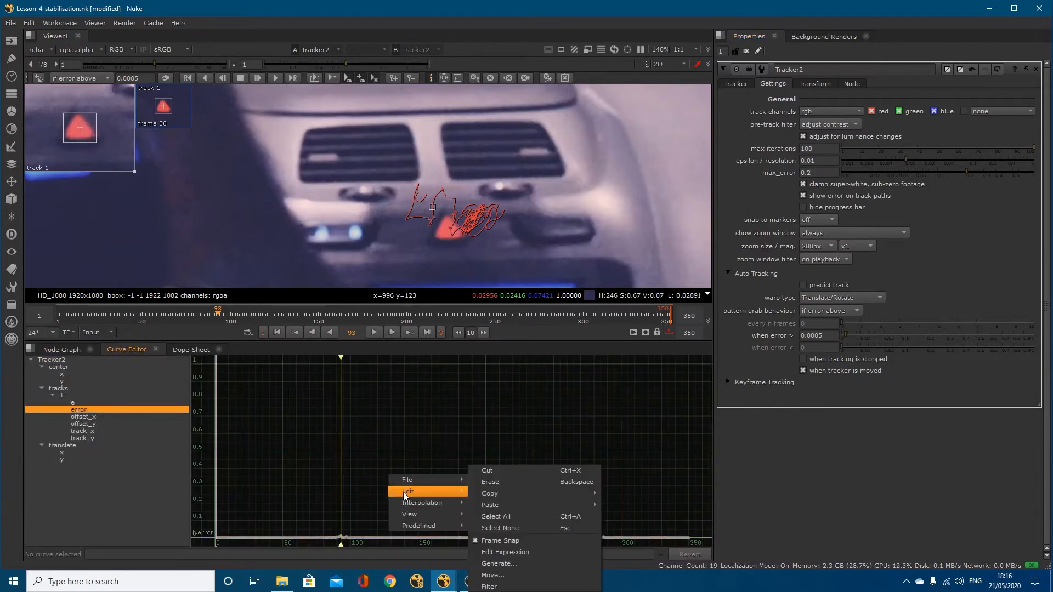
{"action": "mouse_move", "coordinate": [419, 515]}
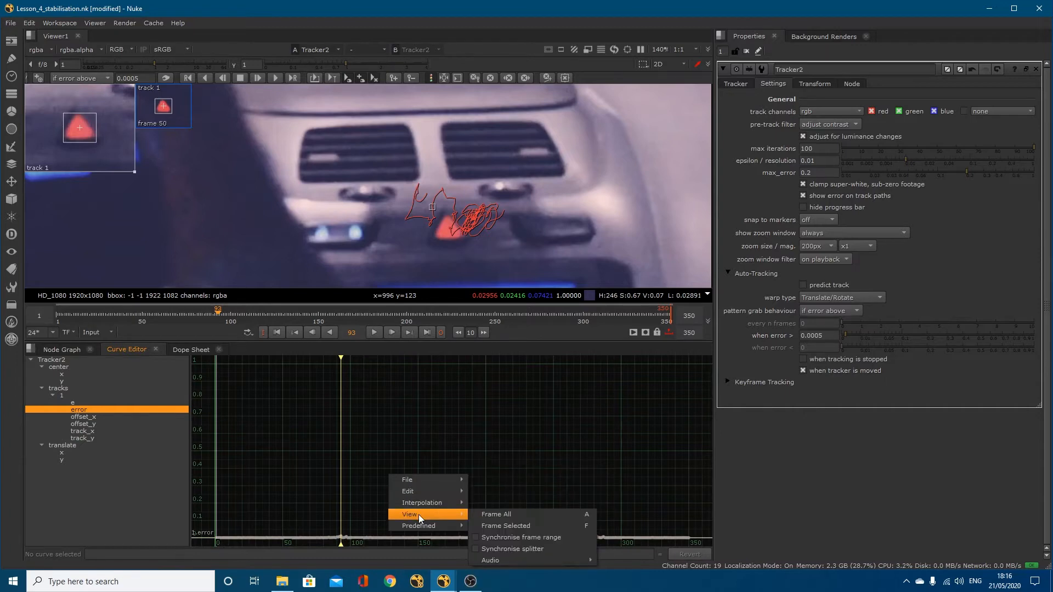
{"action": "left_click", "coordinate": [482, 515]}
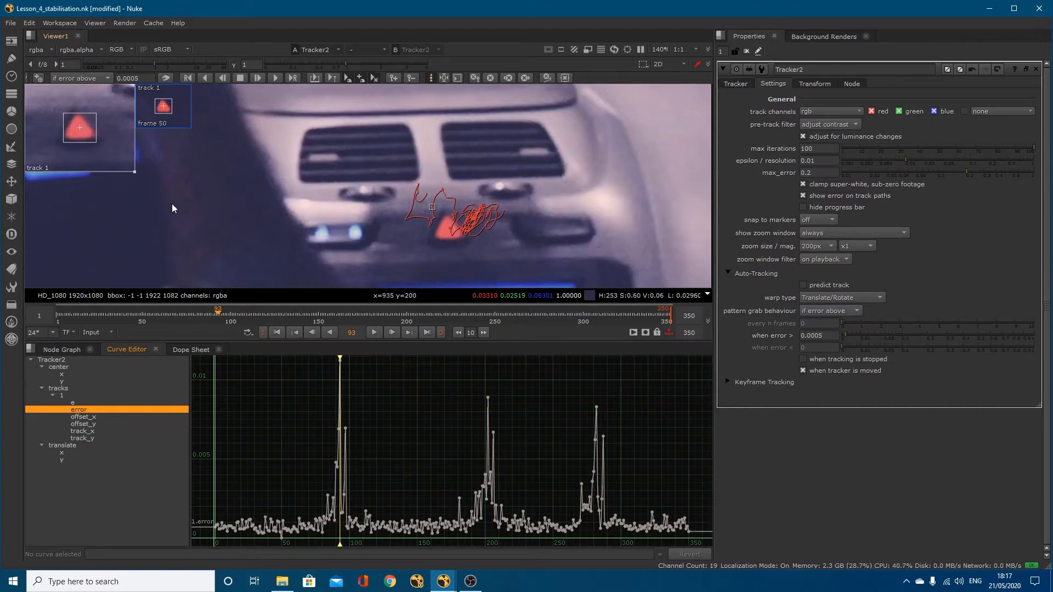
Step: Re-track track 1 at the first error peak, forwards from frame 92 to 94, then one frame back to 93
{"action": "key", "text": "Left"}
{"action": "key", "text": "Left"}
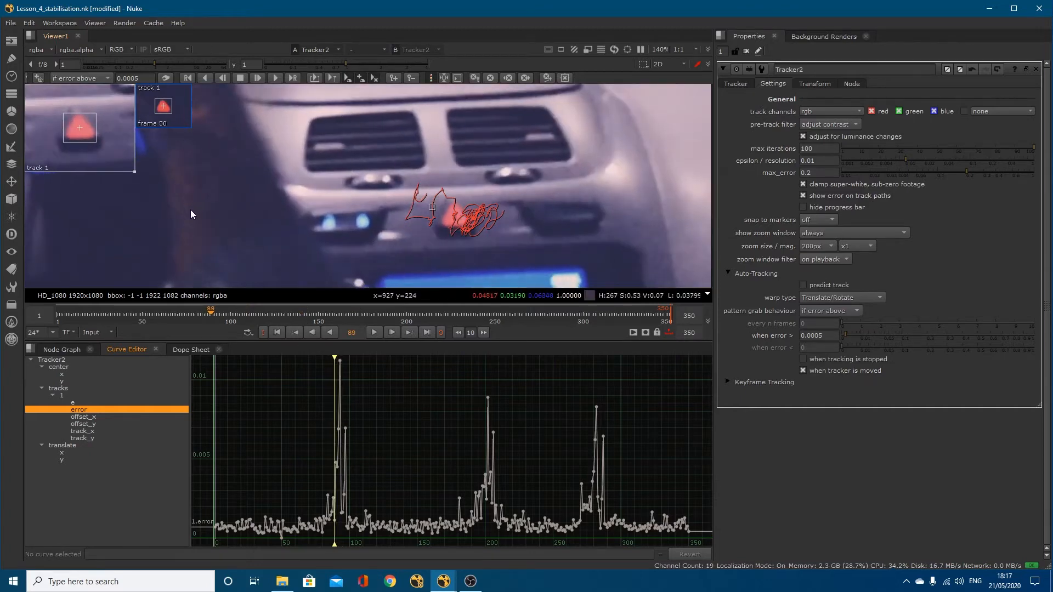
{"action": "key", "text": "Right"}
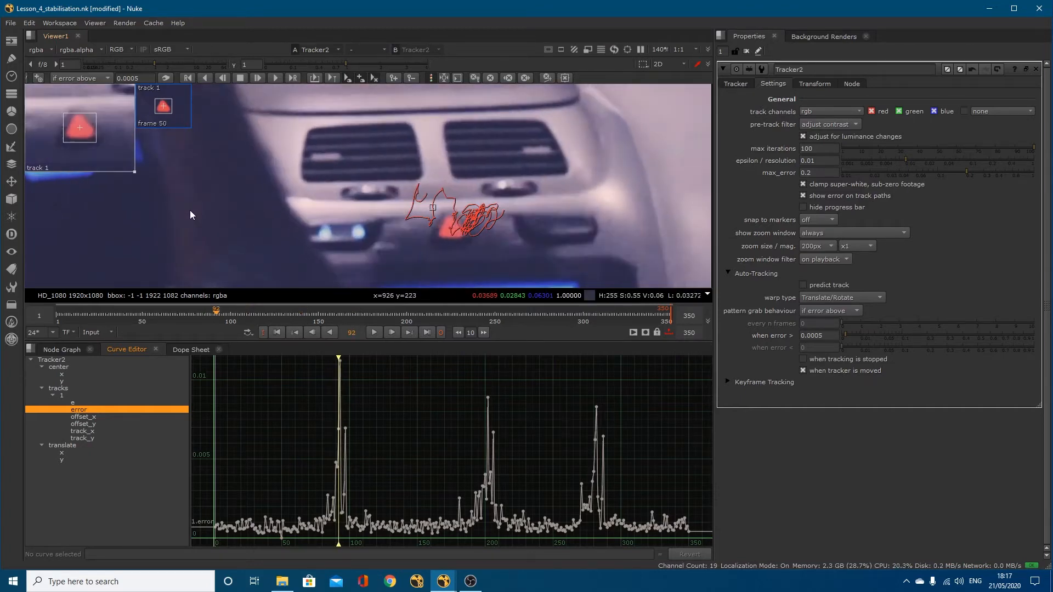
{"action": "key", "text": "Left"}
{"action": "key", "text": "Right"}
{"action": "left_click", "coordinate": [258, 78]}
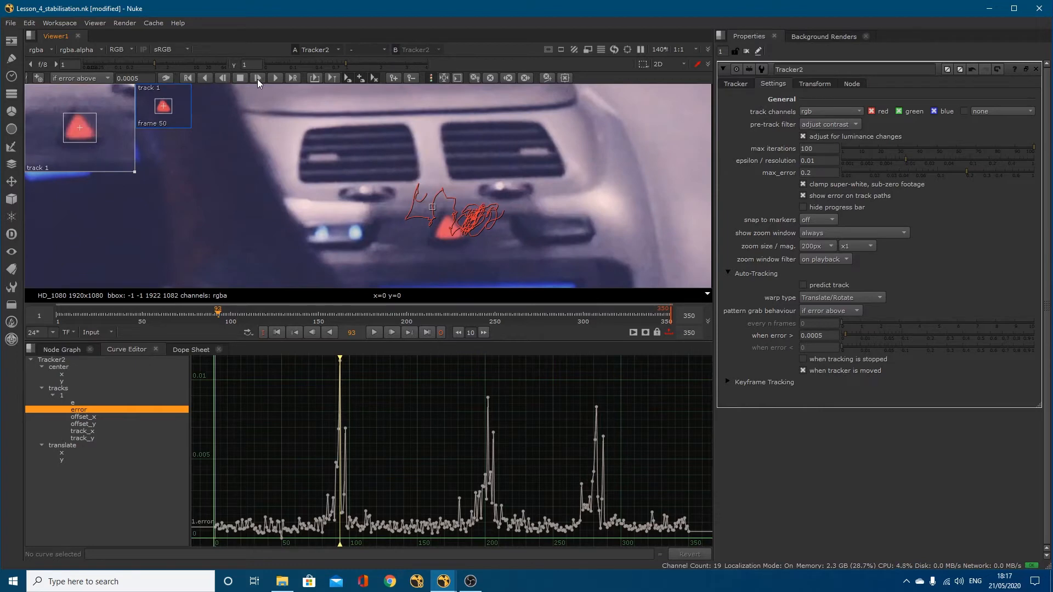
{"action": "left_click", "coordinate": [258, 77]}
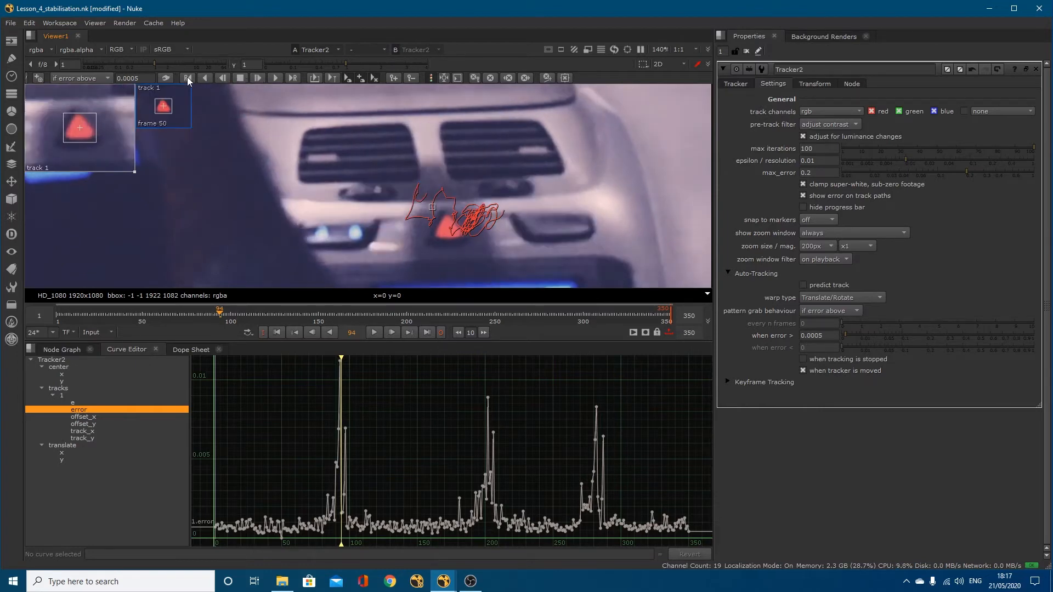
{"action": "left_click", "coordinate": [222, 78]}
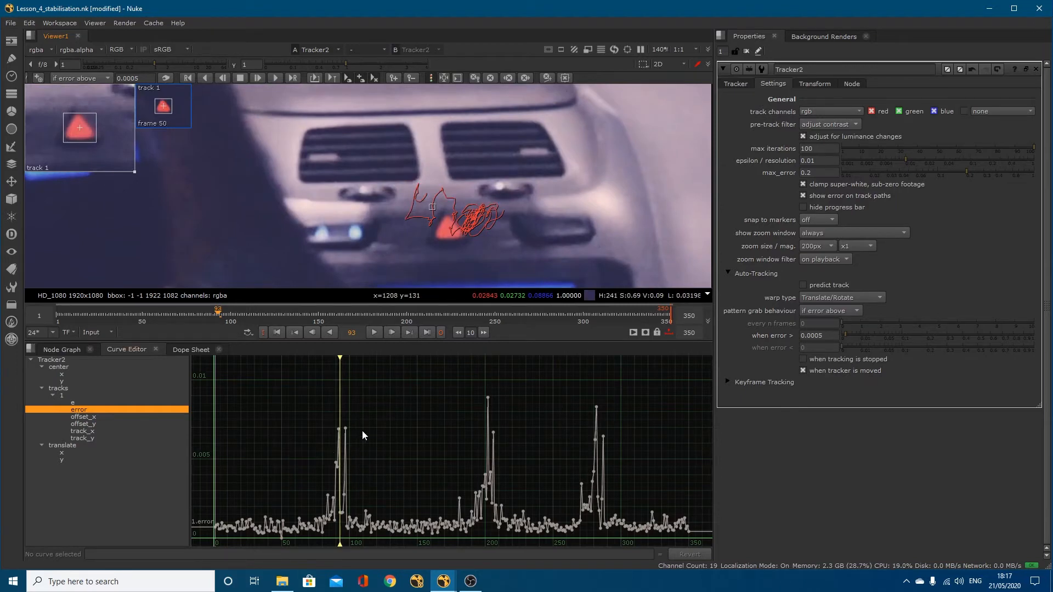
Step: Re-track track 1 frame by frame forwards from frame 95 to 98, then backwards to frame 96
{"action": "key", "text": "Right"}
{"action": "key", "text": "Right"}
{"action": "key", "text": "Right"}
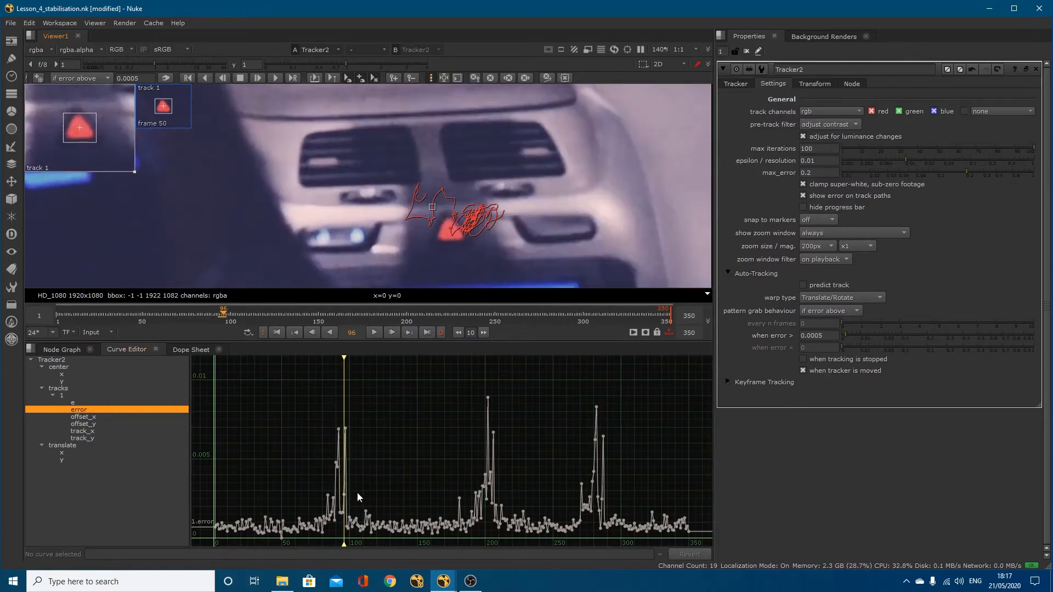
{"action": "key", "text": "Left"}
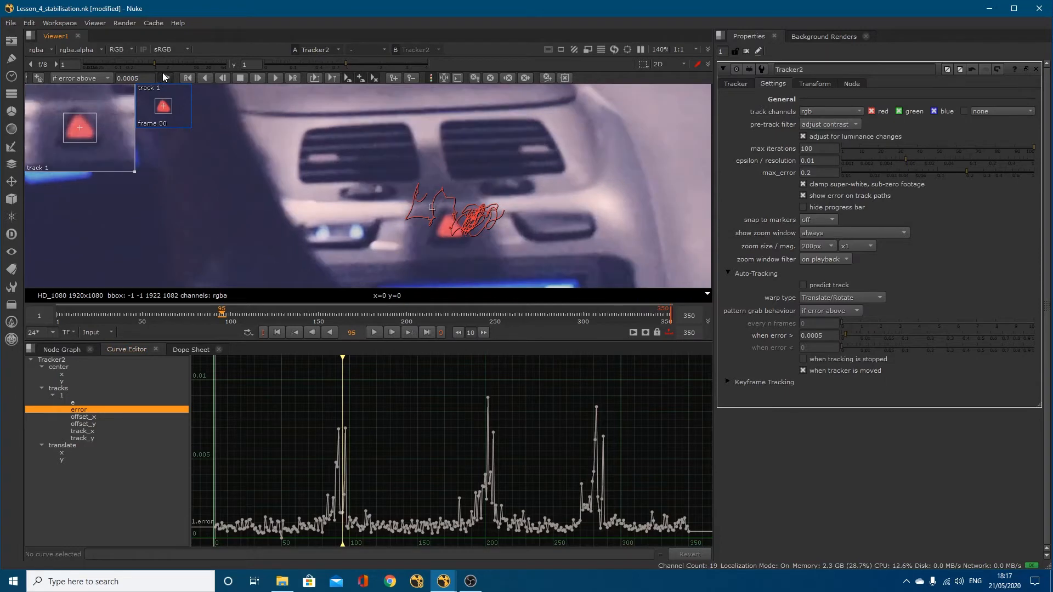
{"action": "left_click", "coordinate": [258, 77]}
{"action": "left_click", "coordinate": [258, 77]}
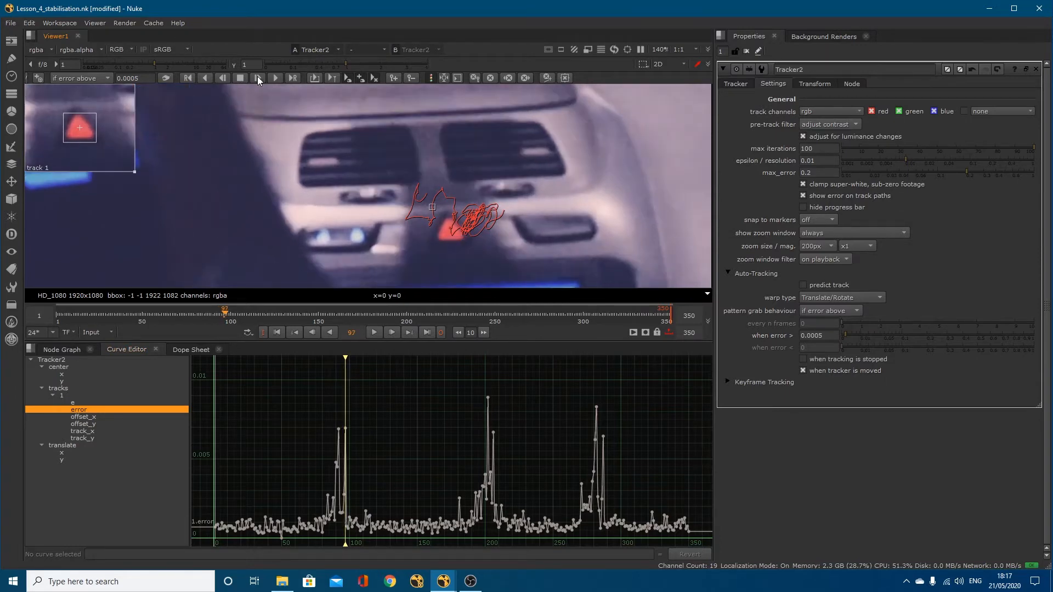
{"action": "left_click", "coordinate": [258, 76]}
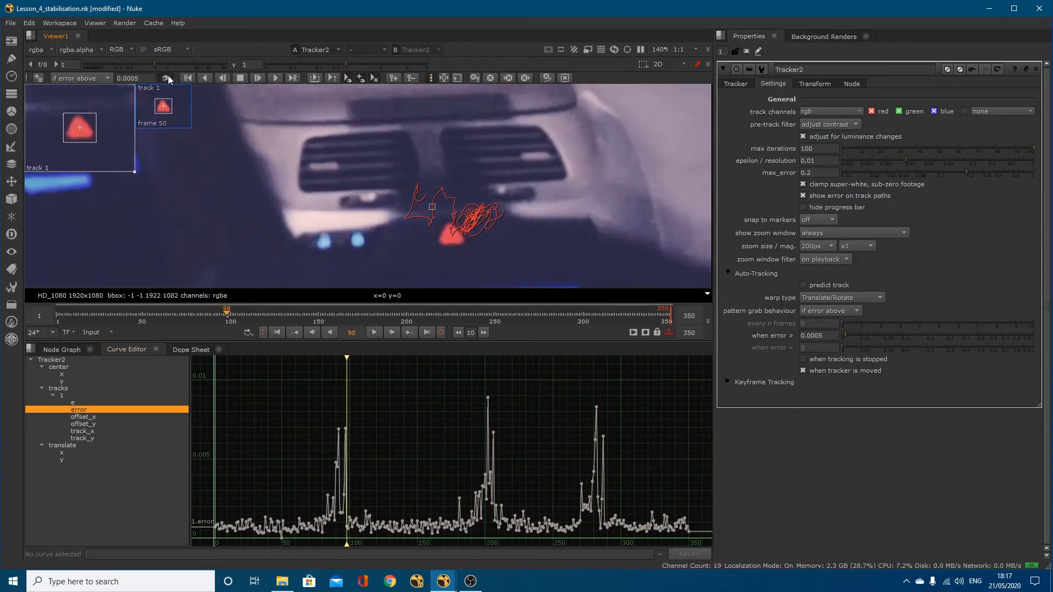
{"action": "left_click", "coordinate": [219, 77]}
{"action": "left_click", "coordinate": [219, 76]}
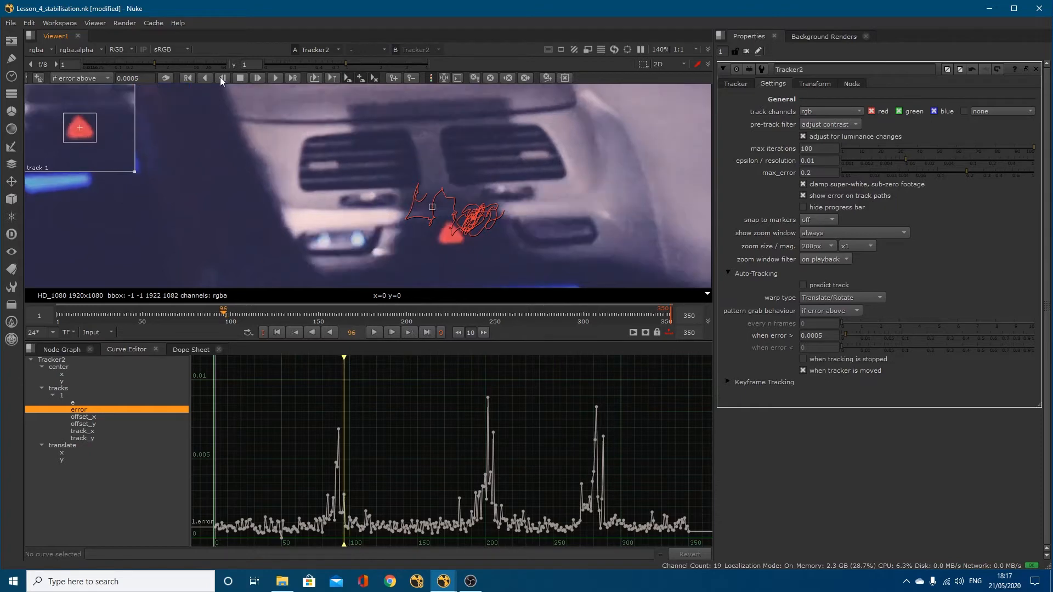
{"action": "key", "text": "Right"}
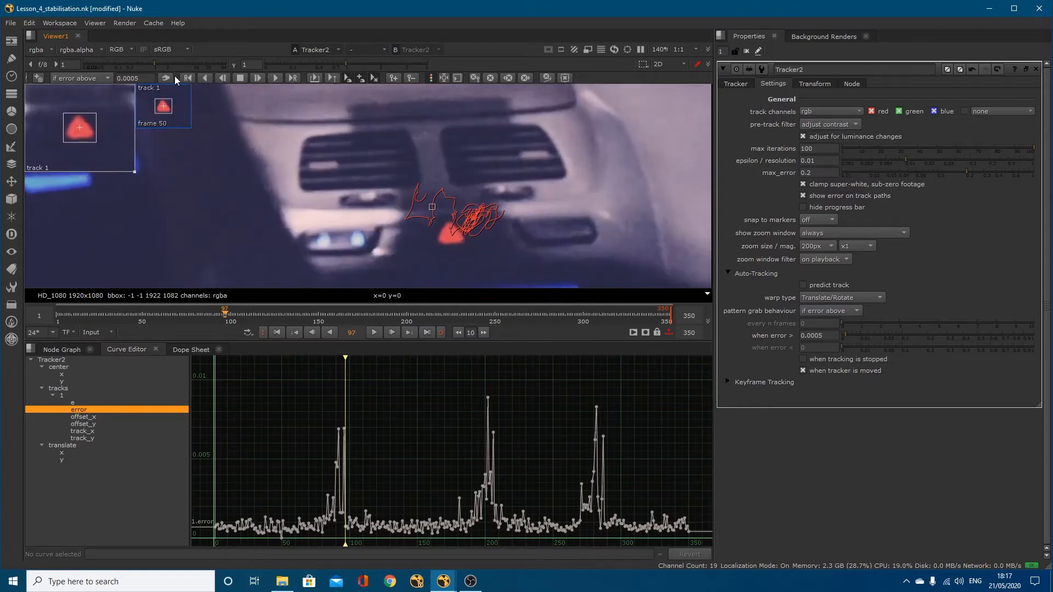
{"action": "left_click", "coordinate": [218, 77]}
{"action": "left_click", "coordinate": [219, 77]}
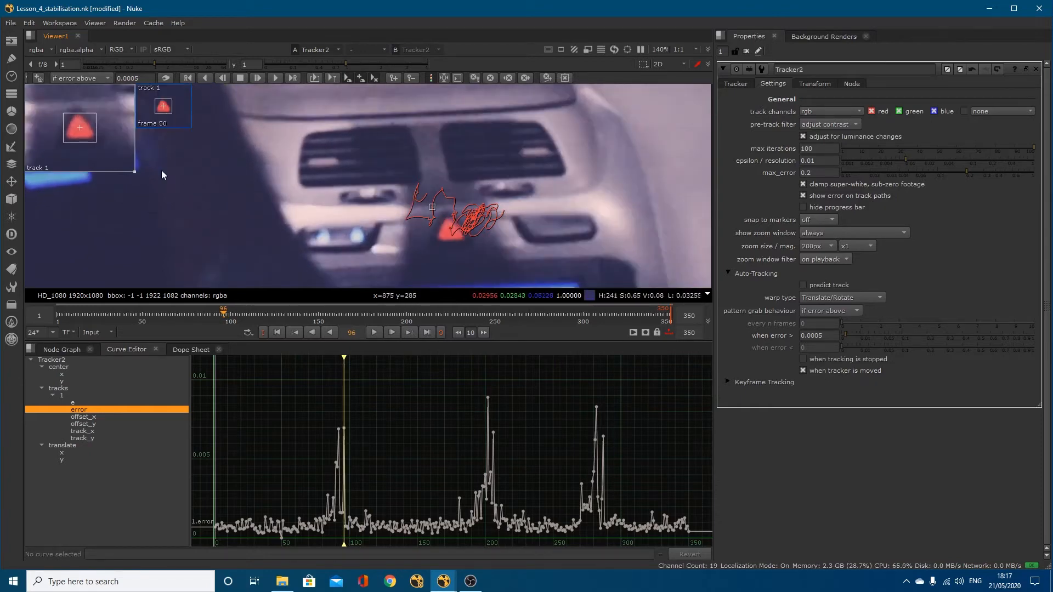
Step: Re-track track 1 backwards frame by frame from frame 93 to frame 91
{"action": "key", "text": "Left"}
{"action": "key", "text": "Left"}
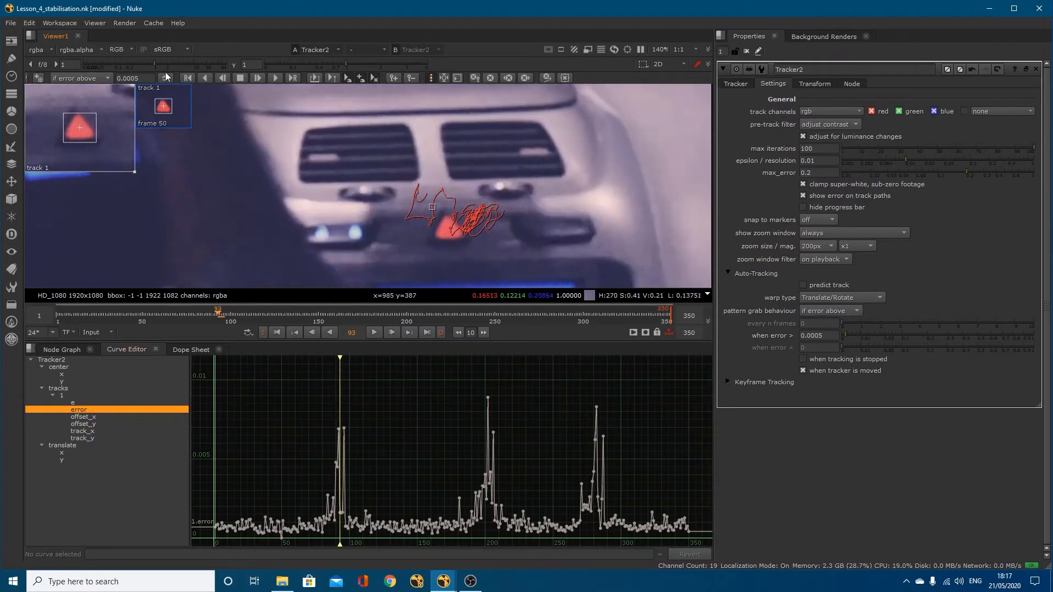
{"action": "left_click", "coordinate": [224, 78]}
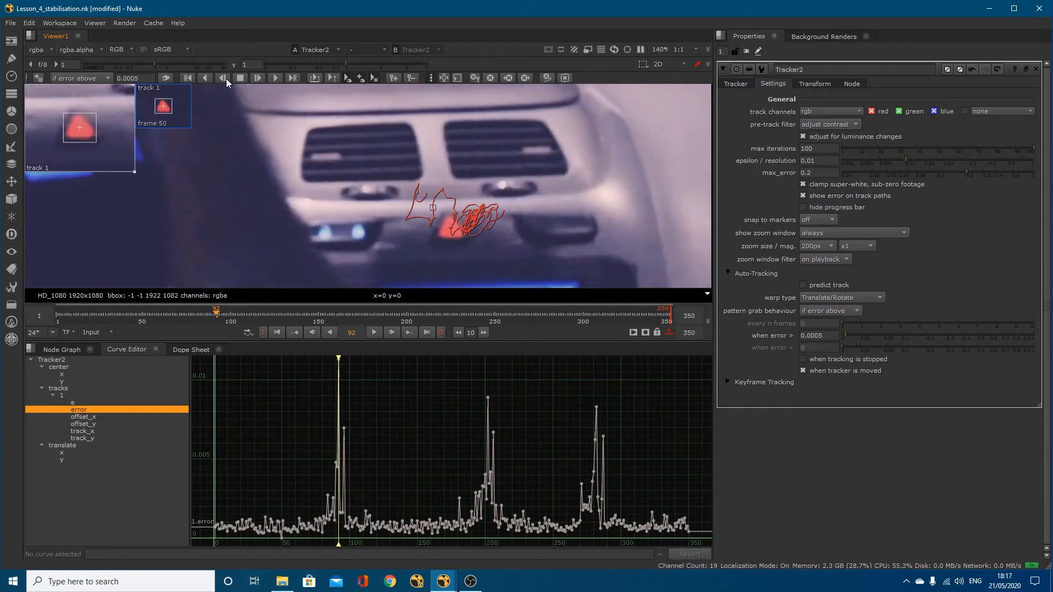
{"action": "left_click", "coordinate": [226, 78]}
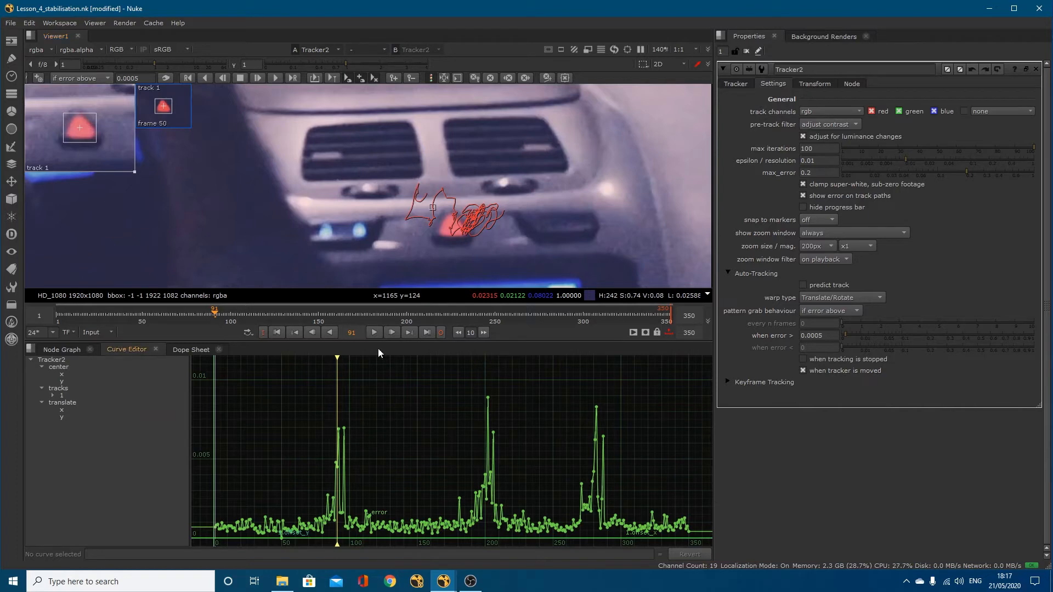
Step: Re-track track 1 at the error peak on frame 202, forwards from frame 201 to 203, then one frame back
{"action": "left_click_drag", "start_coordinate": [337, 357], "coordinate": [490, 361]}
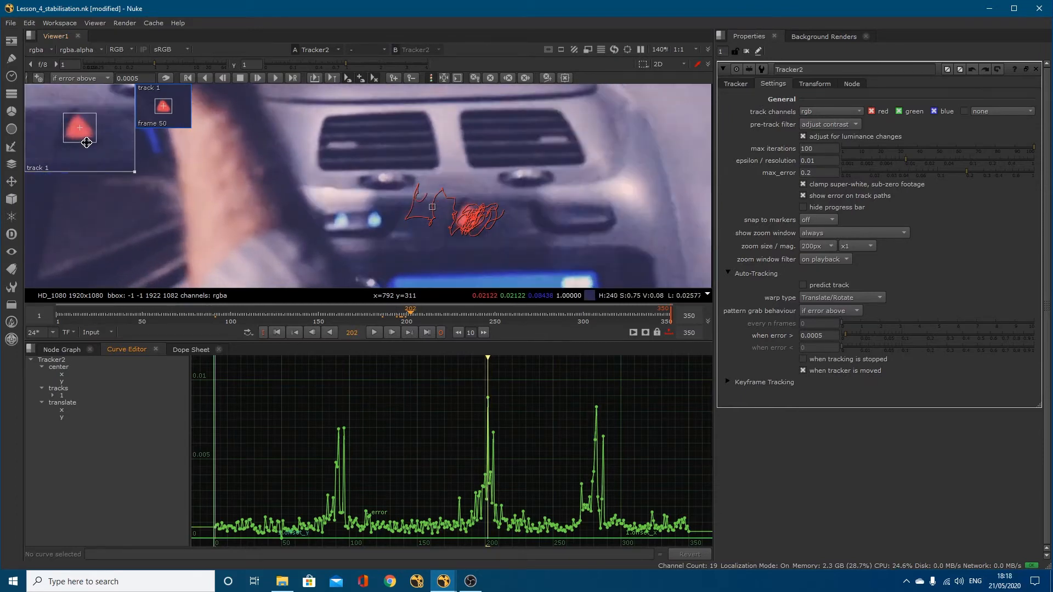
{"action": "key", "text": "Left"}
{"action": "key", "text": "Left"}
{"action": "key", "text": "Left"}
{"action": "key", "text": "Right"}
{"action": "key", "text": "Right"}
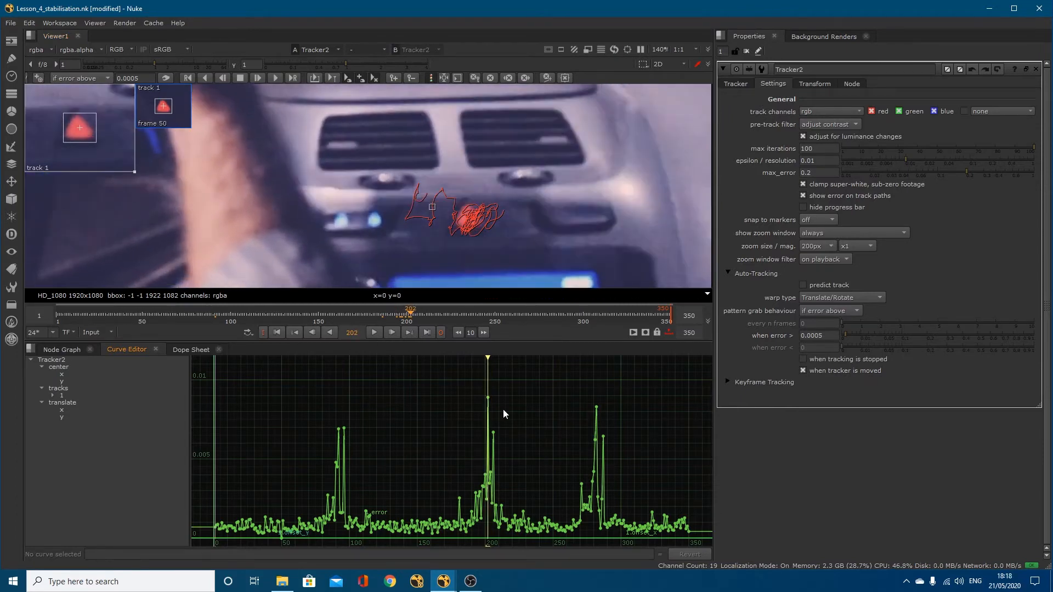
{"action": "key", "text": "Left"}
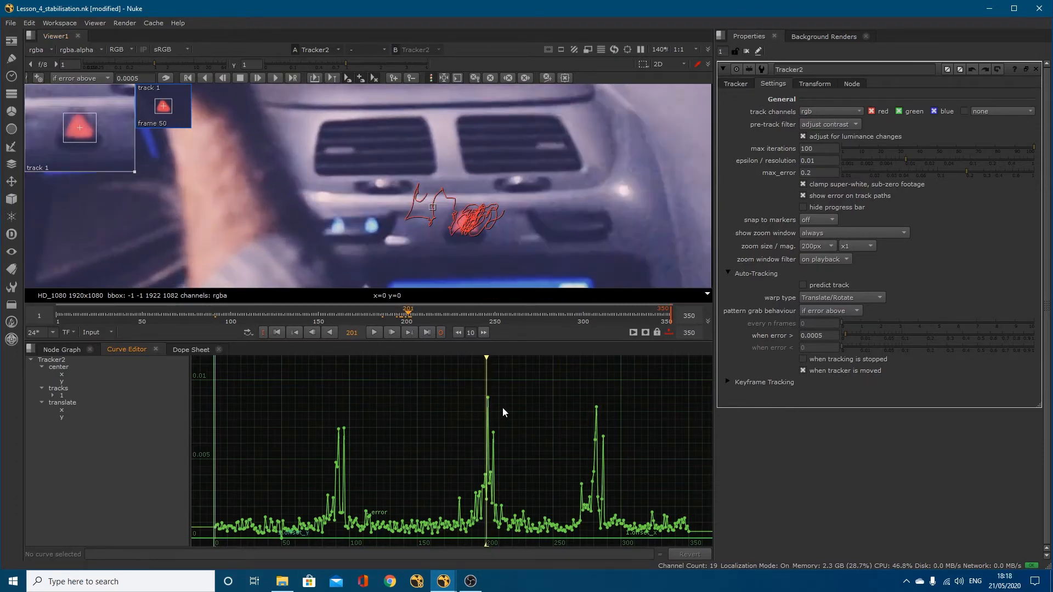
{"action": "left_click", "coordinate": [258, 77]}
{"action": "left_click", "coordinate": [258, 77]}
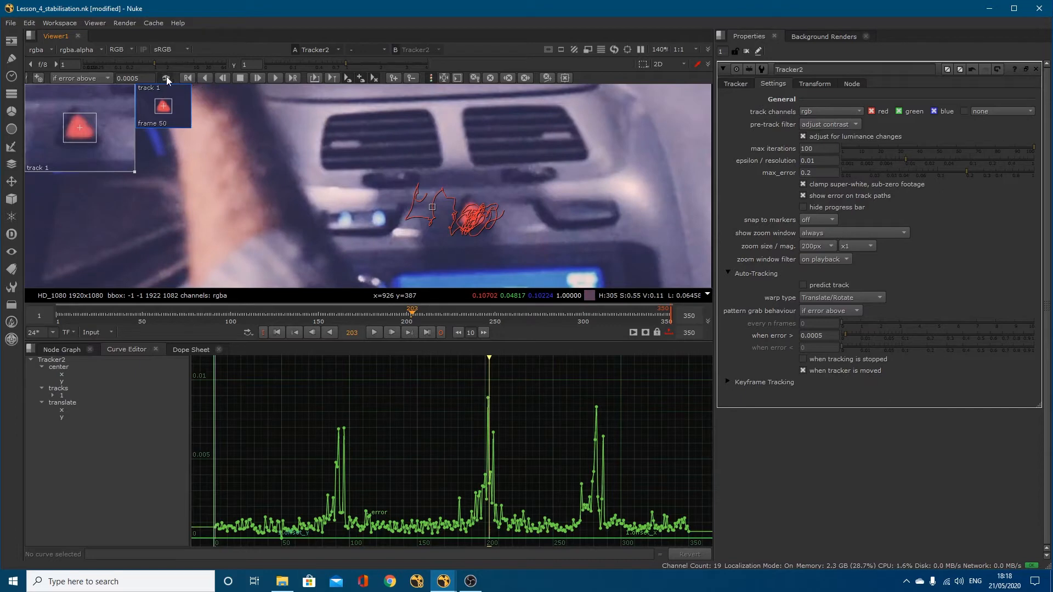
{"action": "left_click", "coordinate": [221, 78]}
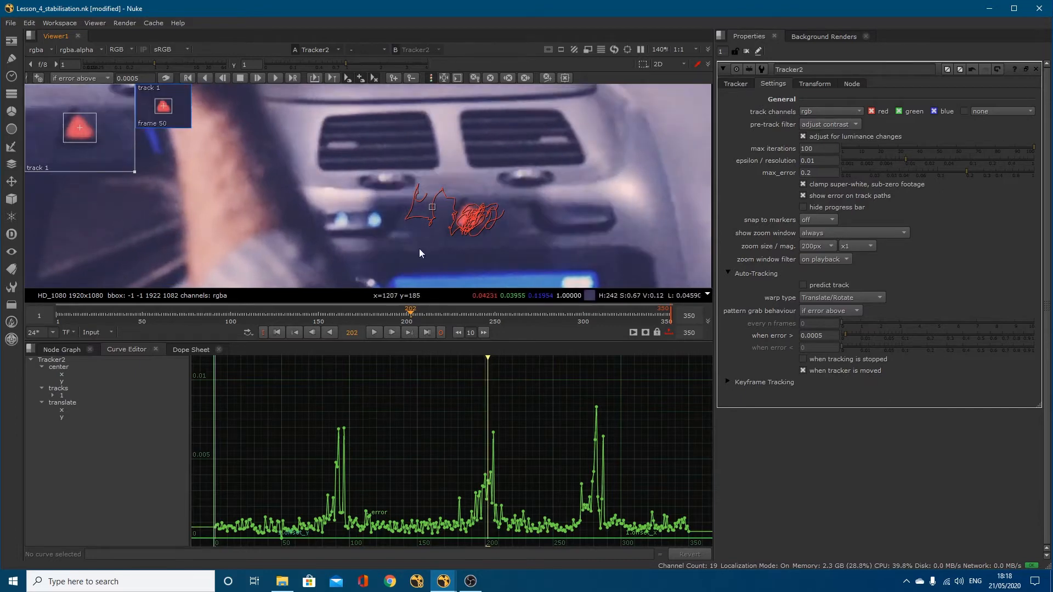
Step: Examine frame by frame how well track 1 stays on the red triangle between about frames 207 and 217
{"action": "left_click_drag", "start_coordinate": [488, 359], "coordinate": [494, 360]}
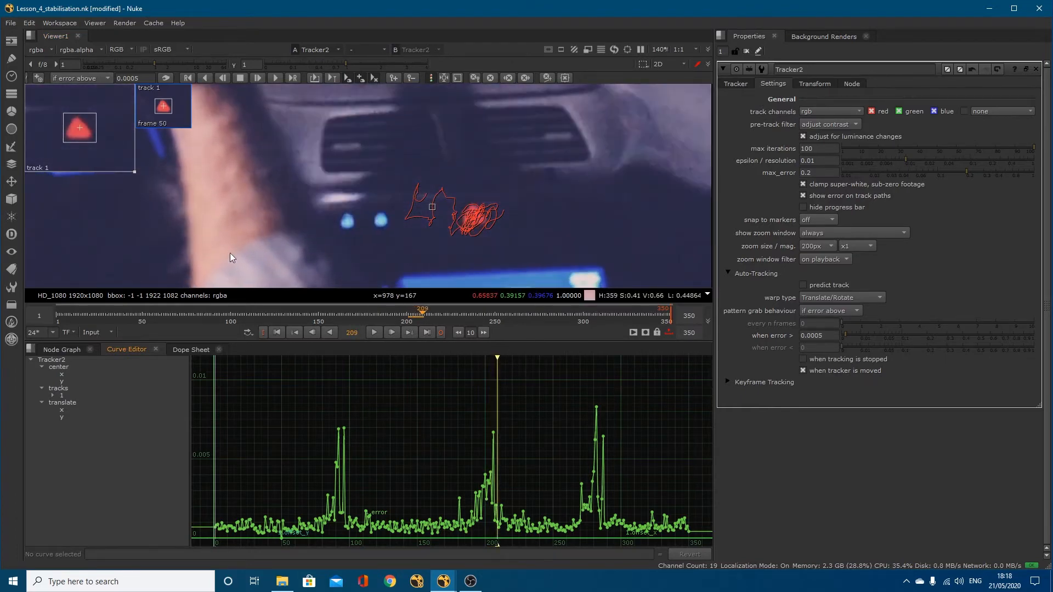
{"action": "key", "text": "Right"}
{"action": "key", "text": "Right"}
{"action": "key", "text": "Left"}
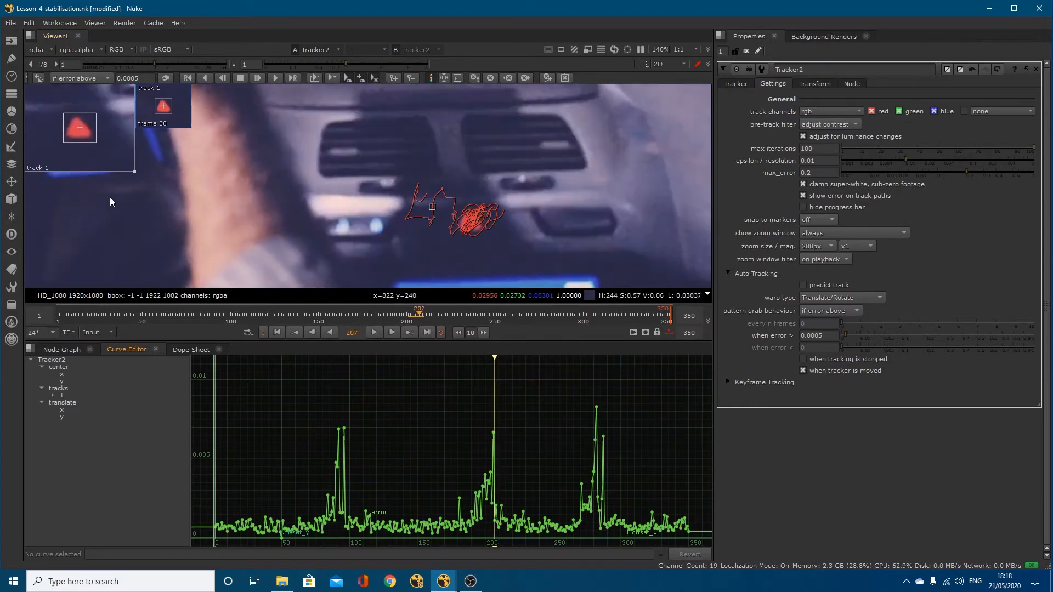
{"action": "key", "text": "Left"}
{"action": "key", "text": "Right"}
{"action": "key", "text": "Right"}
{"action": "key", "text": "Right"}
{"action": "key", "text": "Right"}
{"action": "key", "text": "Right"}
{"action": "key", "text": "Right"}
{"action": "key", "text": "Right"}
{"action": "key", "text": "Right"}
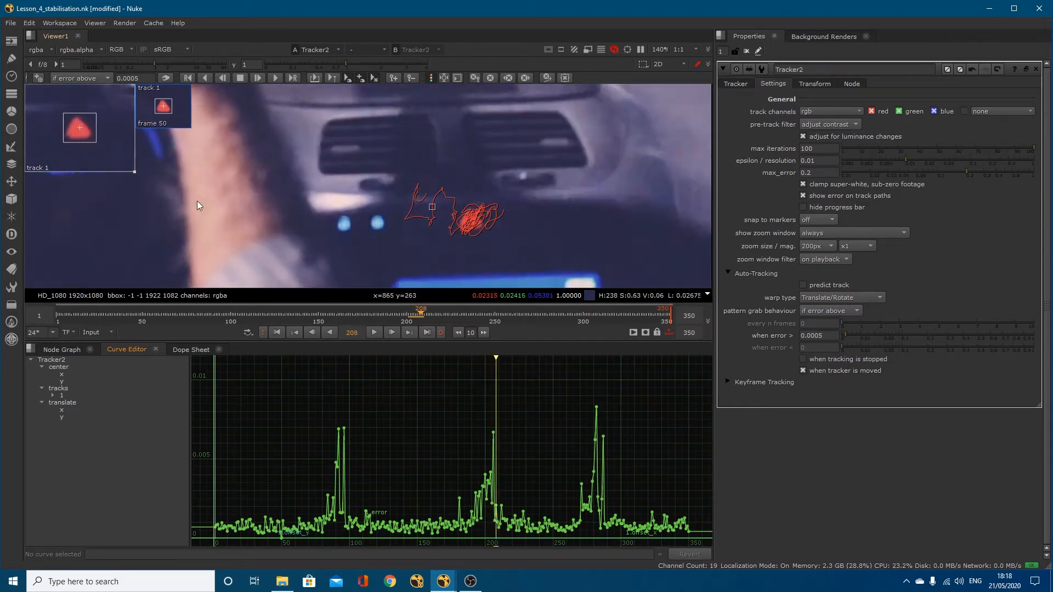
{"action": "key", "text": "Right"}
{"action": "key", "text": "Right"}
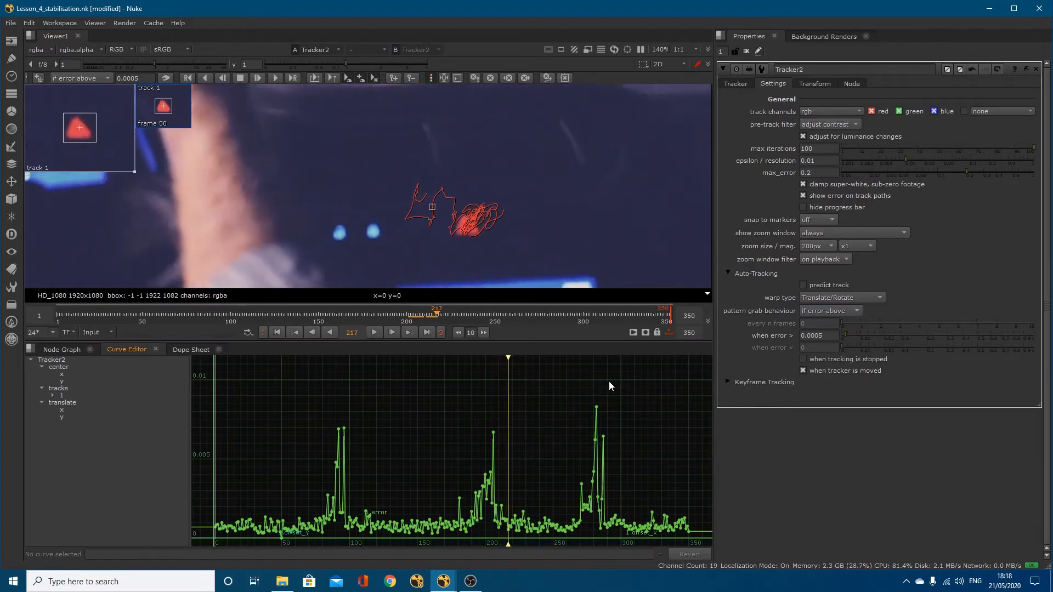
Step: Re-track track 1 at the error peak on frame 282, forwards from frame 280 to 283, then one frame back
{"action": "mouse_move", "coordinate": [507, 358]}
{"action": "left_mouse_down"}
{"action": "mouse_move", "coordinate": [592, 364]}
{"action": "mouse_move", "coordinate": [596, 401]}
{"action": "left_mouse_up"}
{"action": "key", "text": "Right"}
{"action": "key", "text": "Right"}
{"action": "key", "text": "Right"}
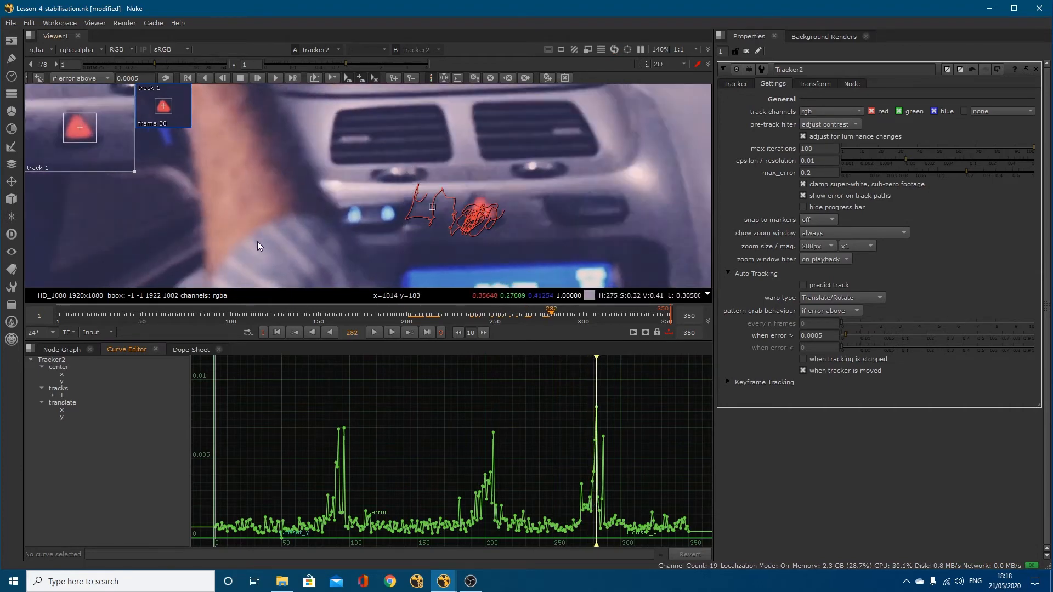
{"action": "key", "text": "Left"}
{"action": "key", "text": "Left"}
{"action": "key", "text": "Left"}
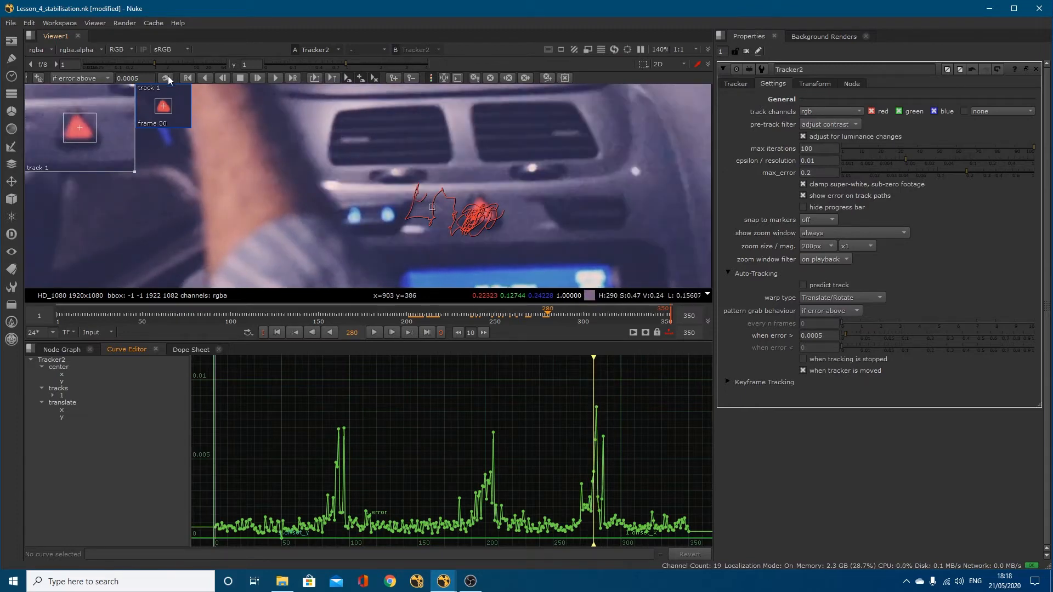
{"action": "left_click", "coordinate": [259, 77]}
{"action": "left_click", "coordinate": [259, 77]}
{"action": "left_click", "coordinate": [258, 76]}
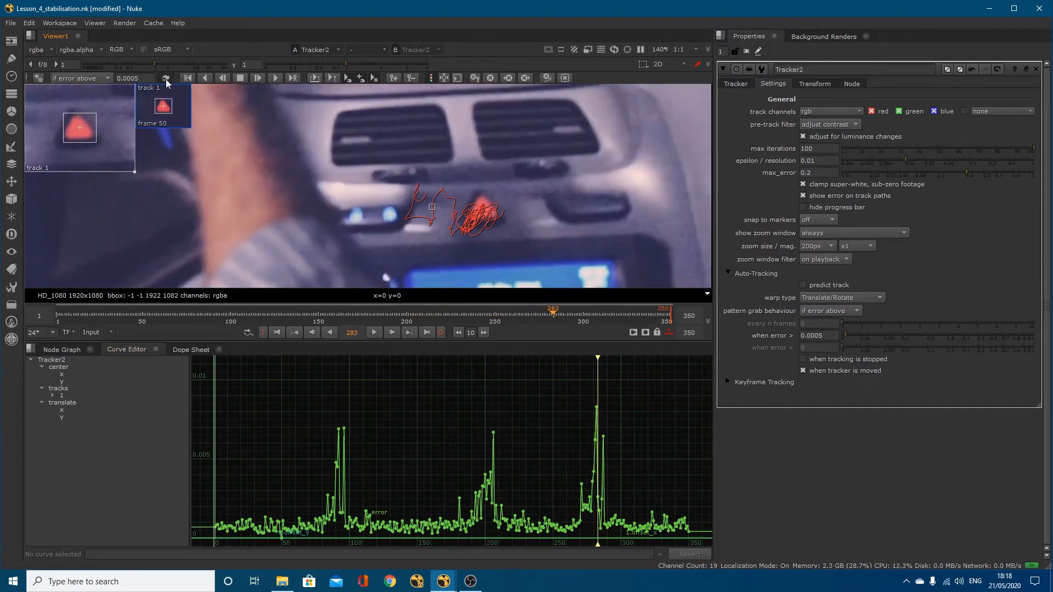
{"action": "left_click", "coordinate": [219, 78]}
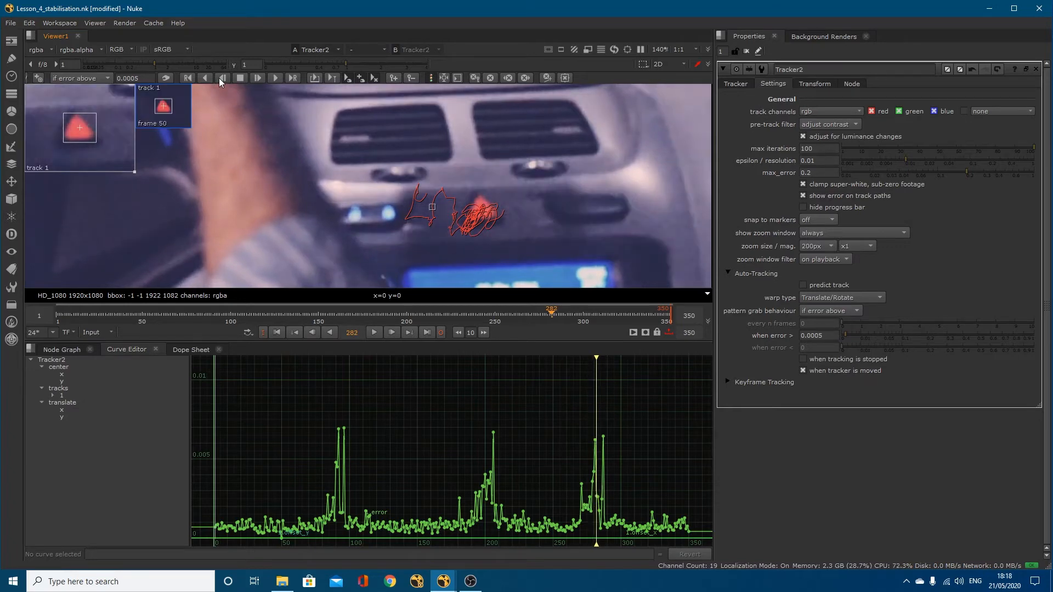
Step: Re-track track 1 one frame backwards to frame 281, move to frame 127 and return to the node graph
{"action": "left_click", "coordinate": [218, 78]}
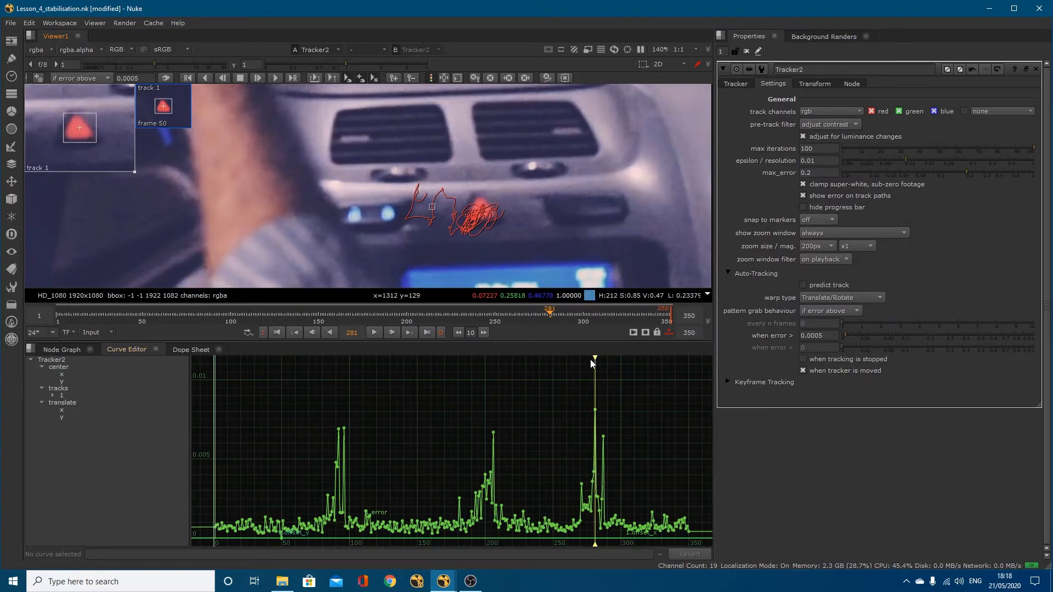
{"action": "left_click_drag", "start_coordinate": [594, 358], "coordinate": [386, 361]}
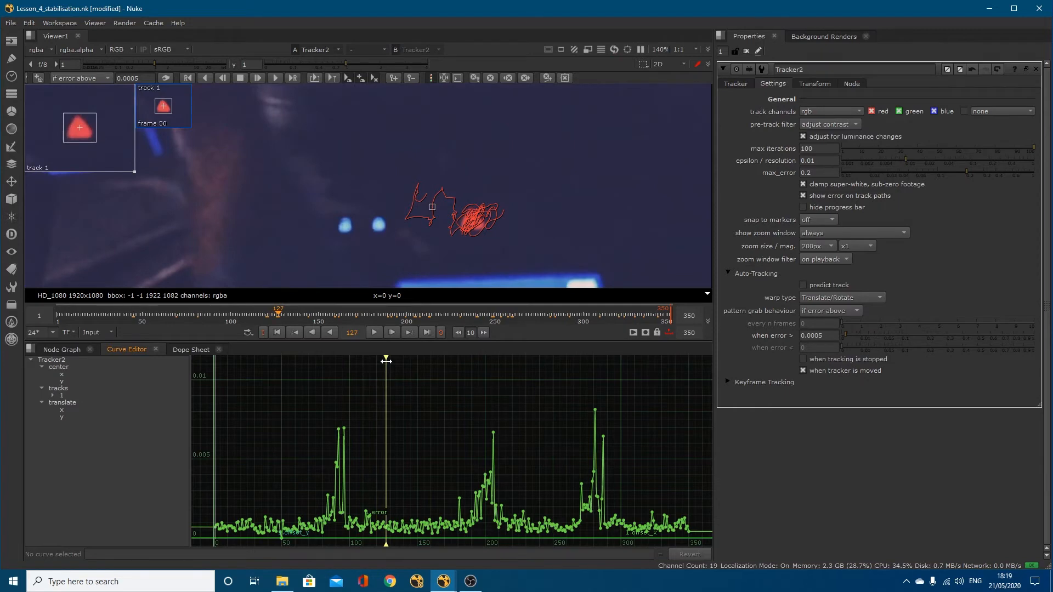
{"action": "left_click", "coordinate": [62, 350]}
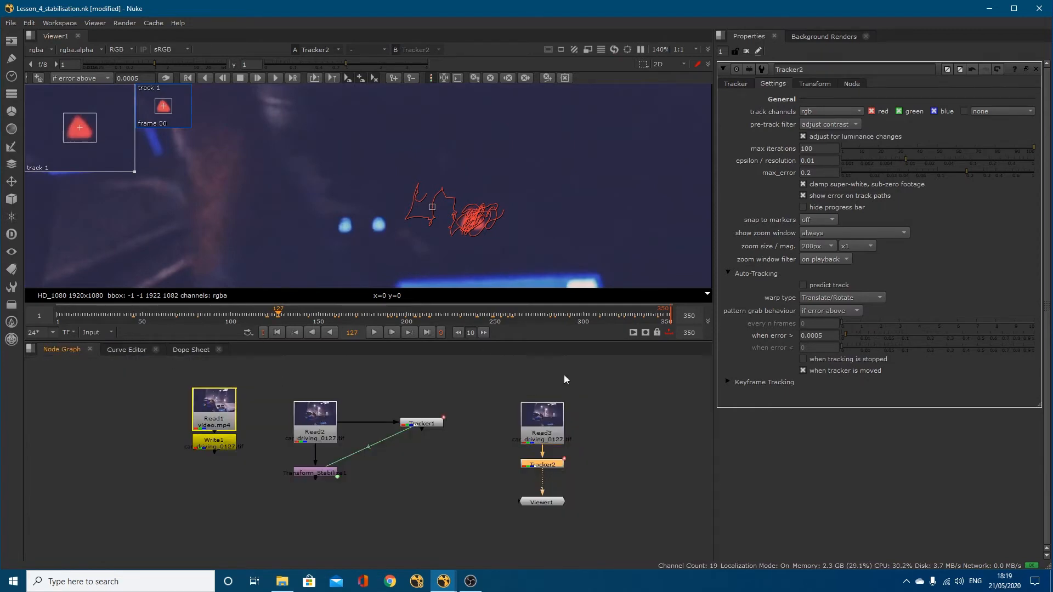
Step: Set Tracker2's transform to stabilize 1-pt
{"action": "scroll", "coordinate": [464, 226], "scroll_direction": "down", "scroll_amount": 1}
{"action": "scroll", "coordinate": [464, 226], "scroll_direction": "down", "scroll_amount": 6}
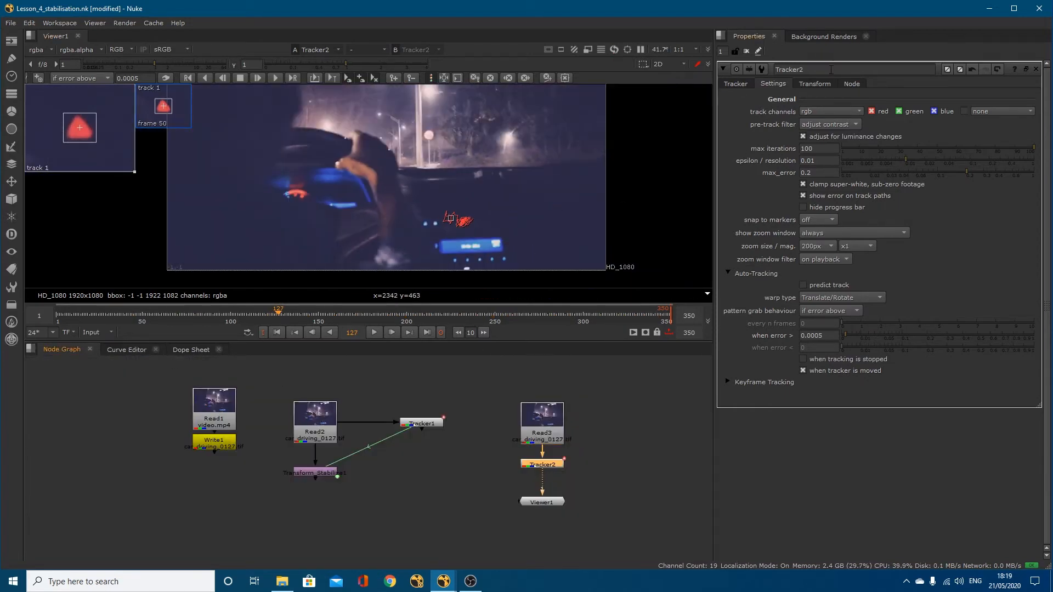
{"action": "scroll", "coordinate": [550, 196], "scroll_direction": "down", "scroll_amount": 1}
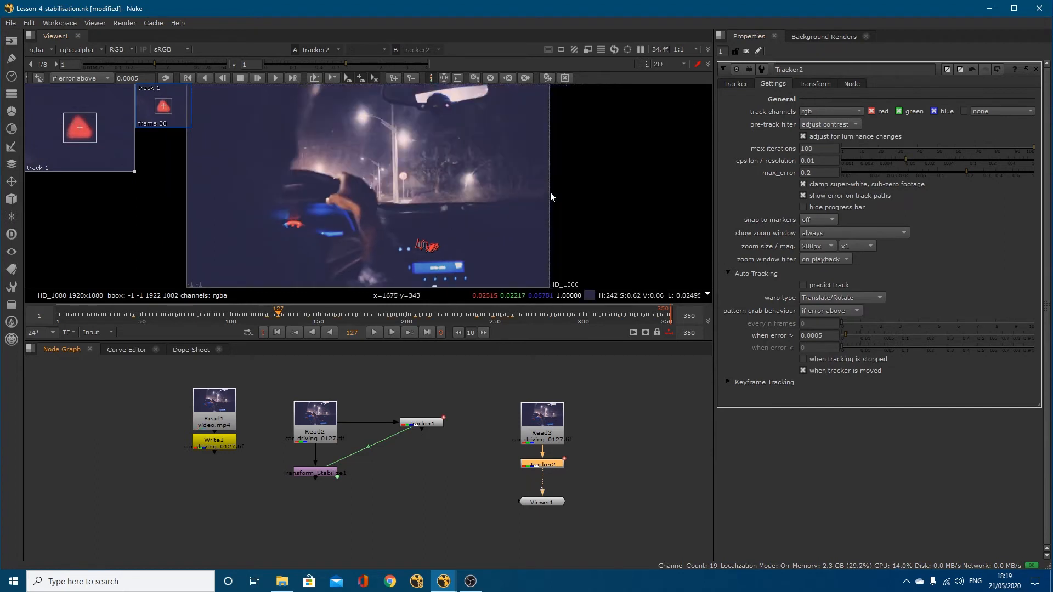
{"action": "left_click", "coordinate": [815, 84]}
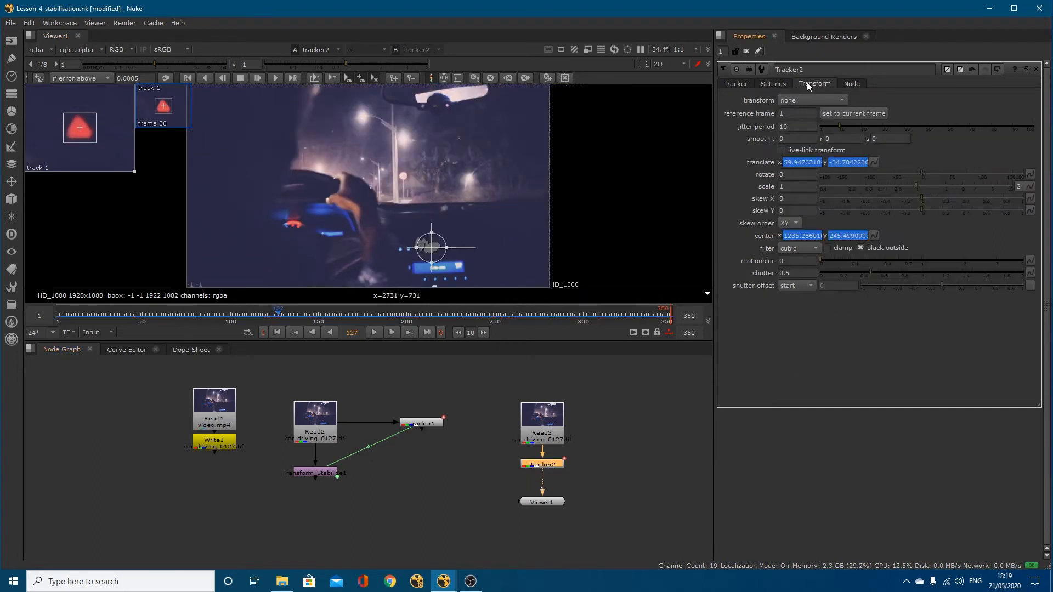
{"action": "left_click", "coordinate": [802, 100]}
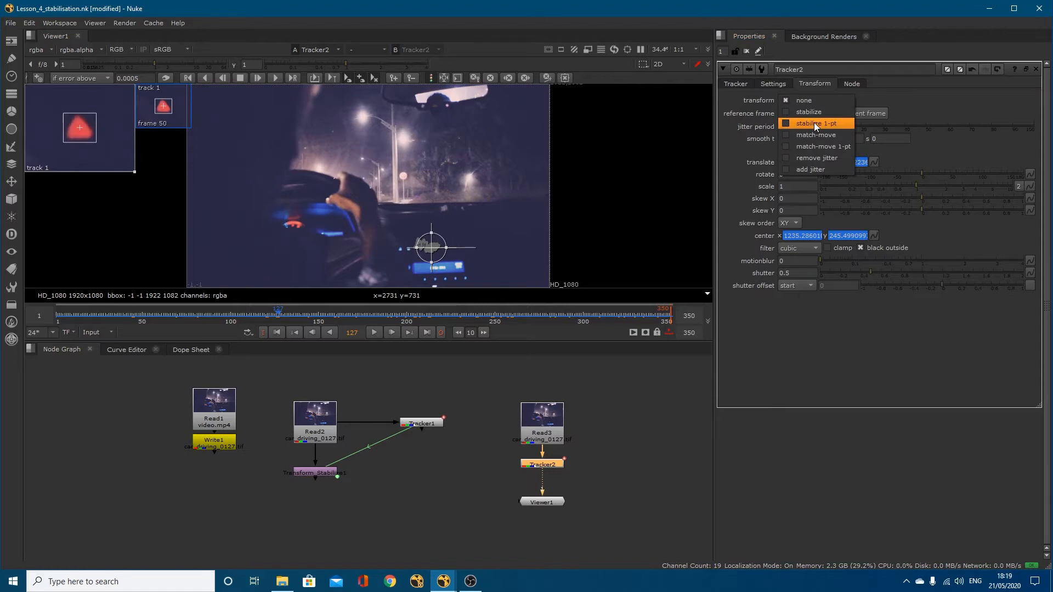
{"action": "left_click", "coordinate": [815, 124]}
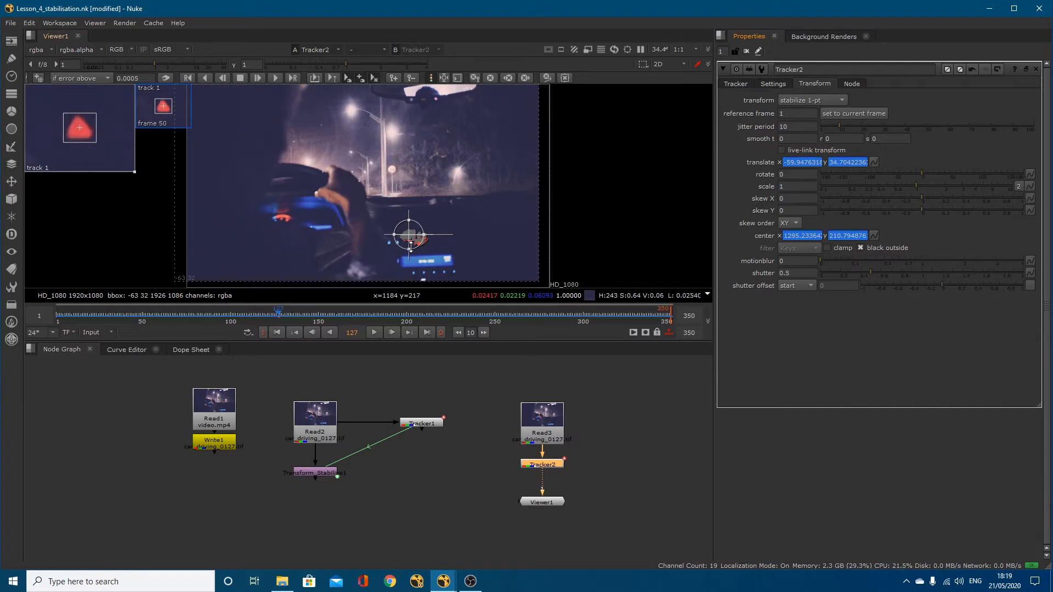
Step: Turn off the viewer overlay and play back the stabilised footage to check how steady the red triangle stays
{"action": "key", "text": "o"}
{"action": "scroll", "coordinate": [412, 241], "scroll_direction": "up", "scroll_amount": 5}
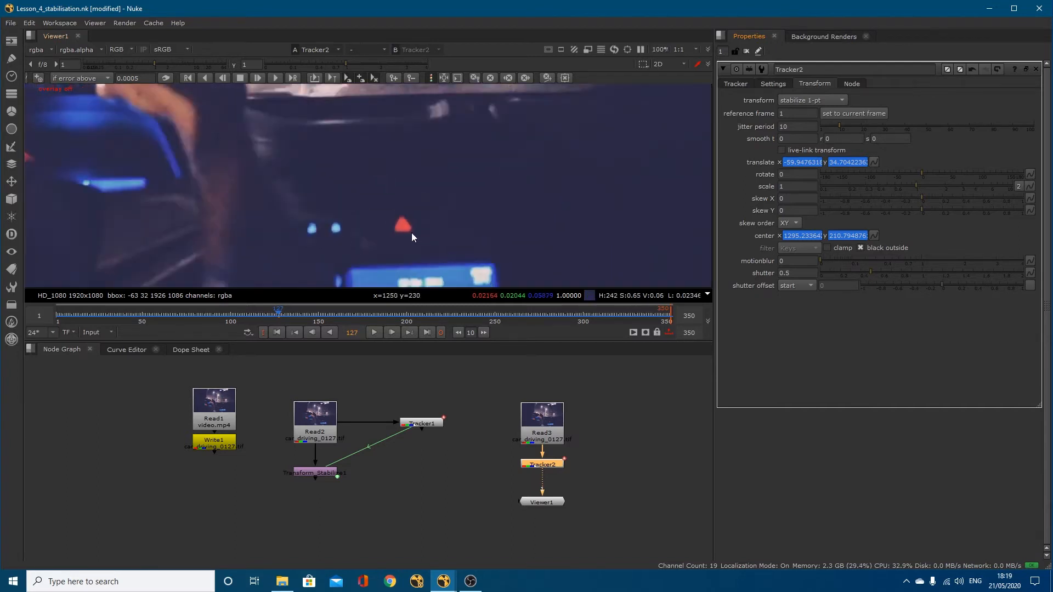
{"action": "scroll", "coordinate": [413, 238], "scroll_direction": "down", "scroll_amount": 5}
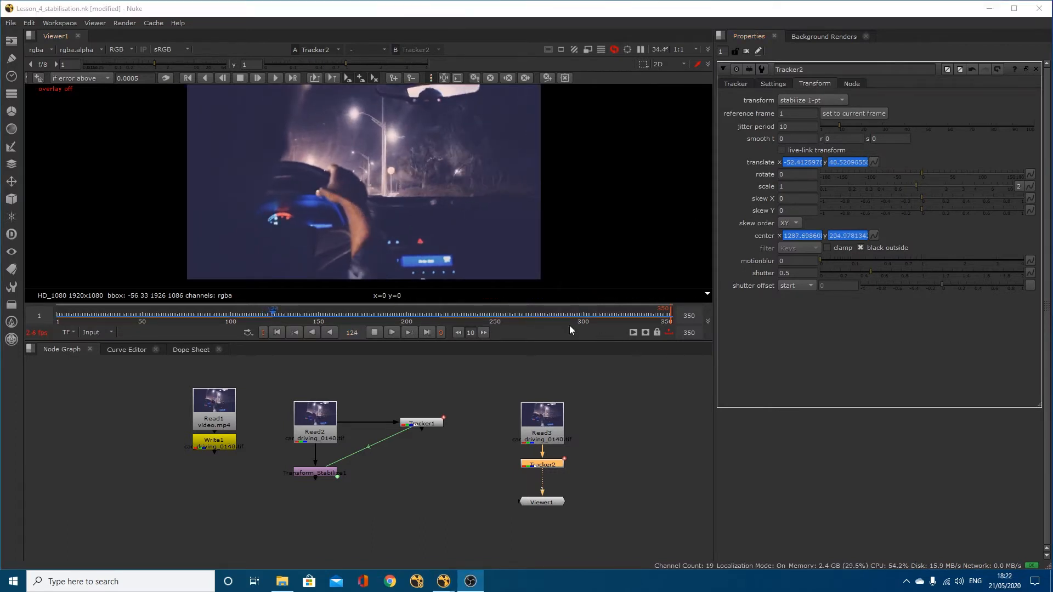
{"action": "left_click", "coordinate": [375, 332]}
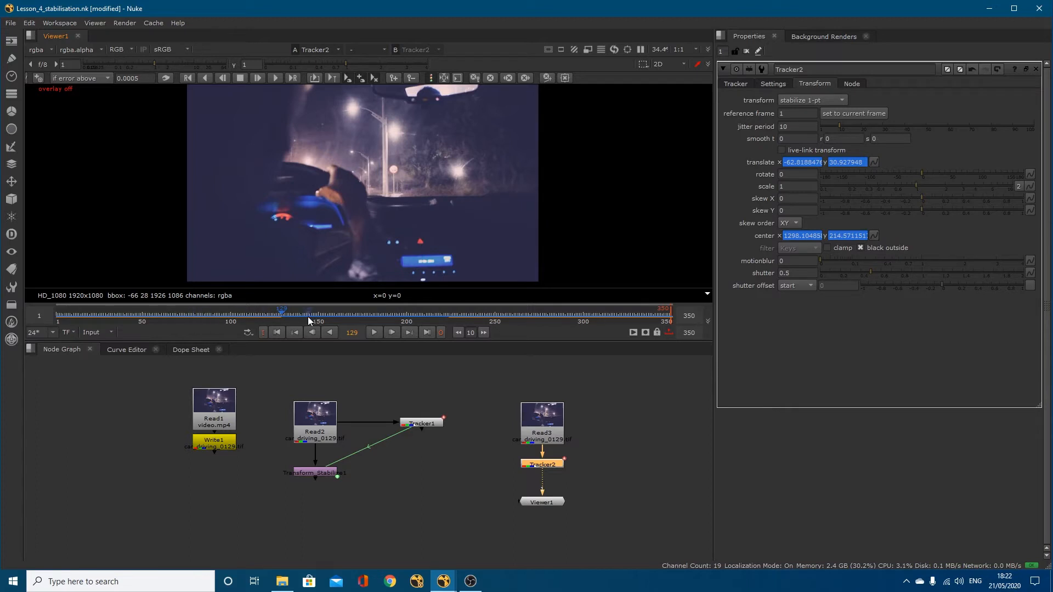
{"action": "left_click", "coordinate": [449, 319]}
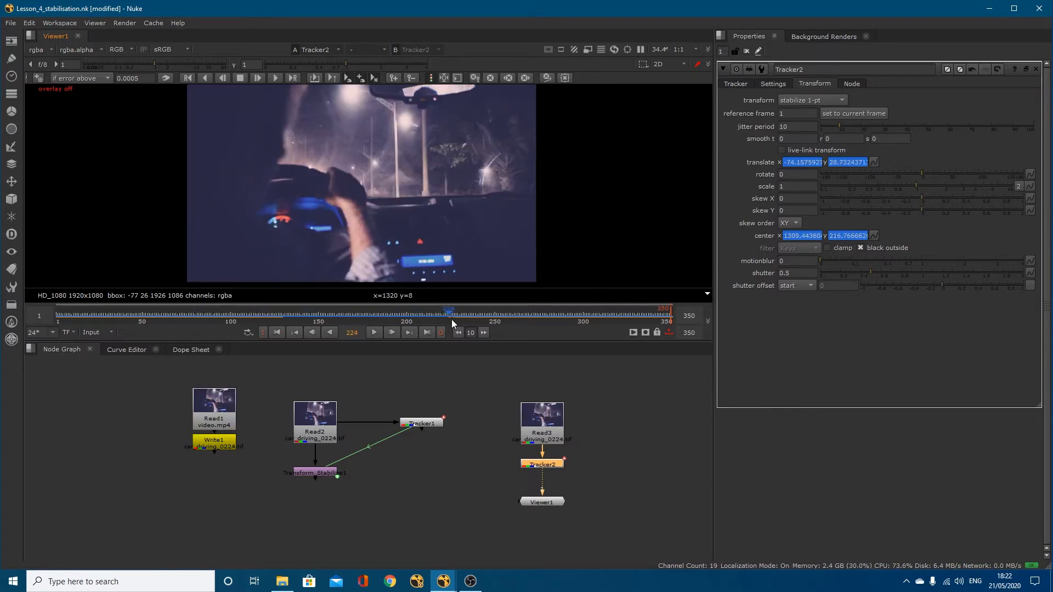
{"action": "left_click", "coordinate": [455, 318]}
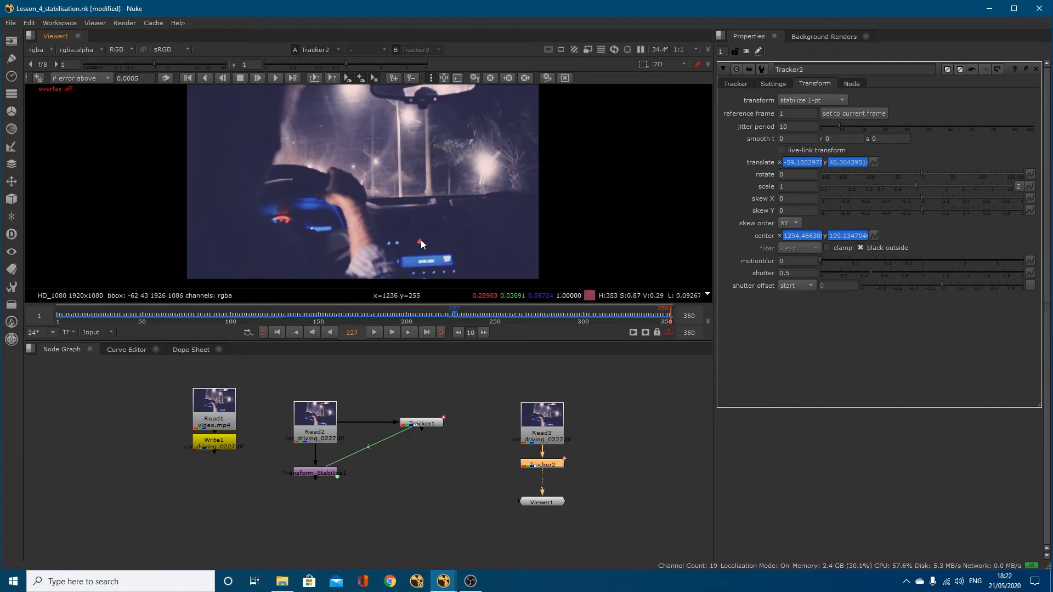
{"action": "left_click", "coordinate": [374, 333]}
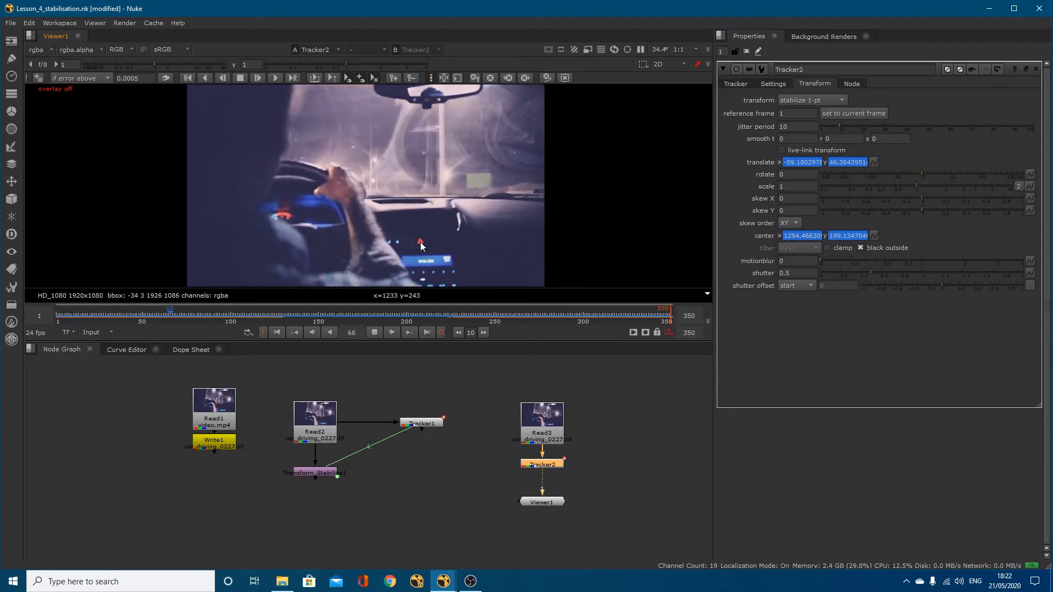
{"action": "left_click", "coordinate": [375, 332]}
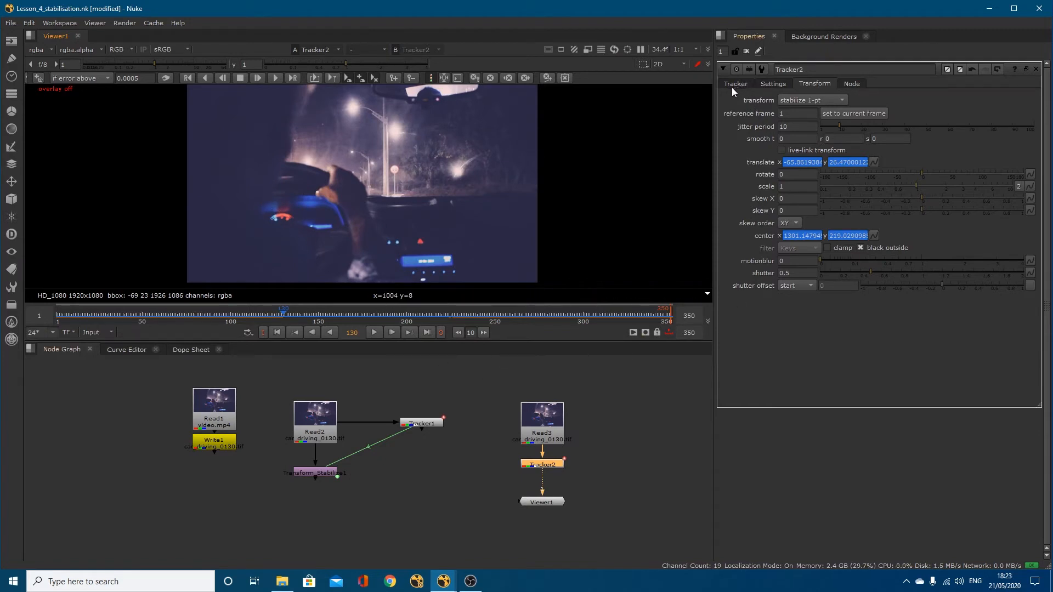
Step: Go to frame 100, where the instrument cluster is visible, and add a second track to Tracker2
{"action": "left_click", "coordinate": [142, 324]}
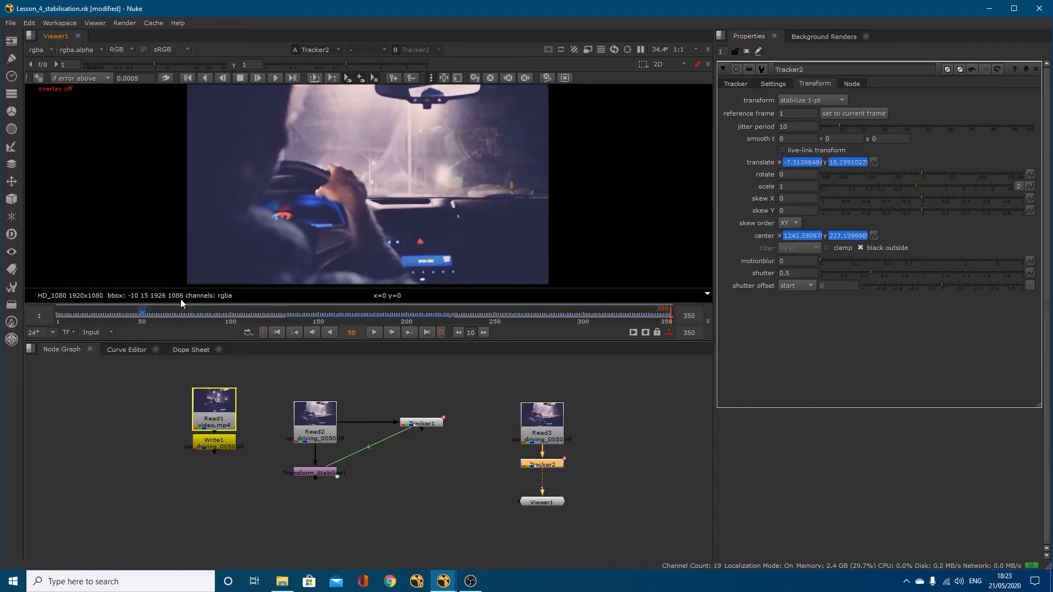
{"action": "left_click", "coordinate": [230, 323]}
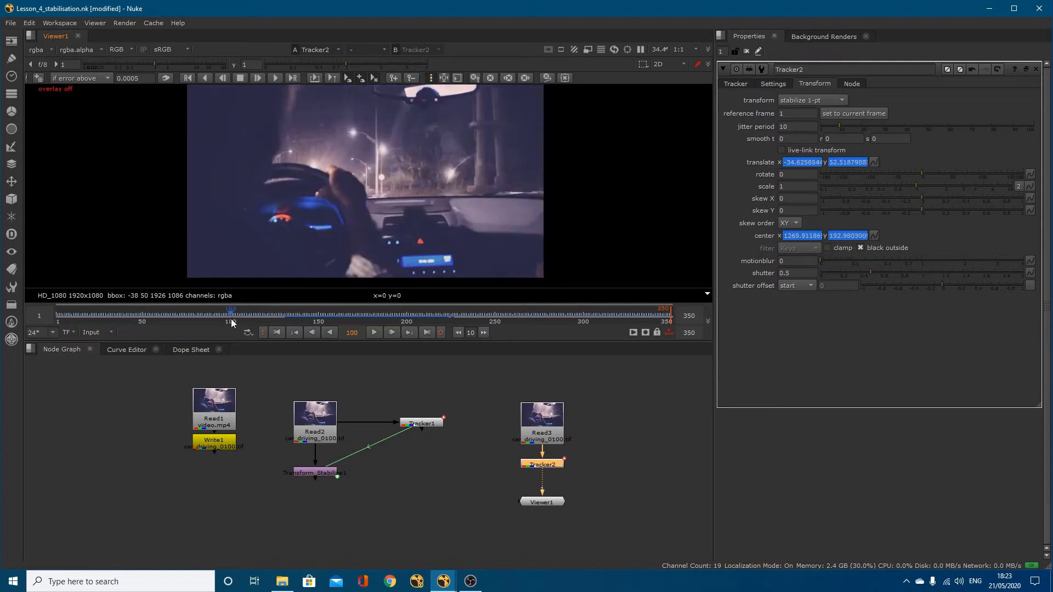
{"action": "scroll", "coordinate": [280, 216], "scroll_direction": "up", "scroll_amount": 3}
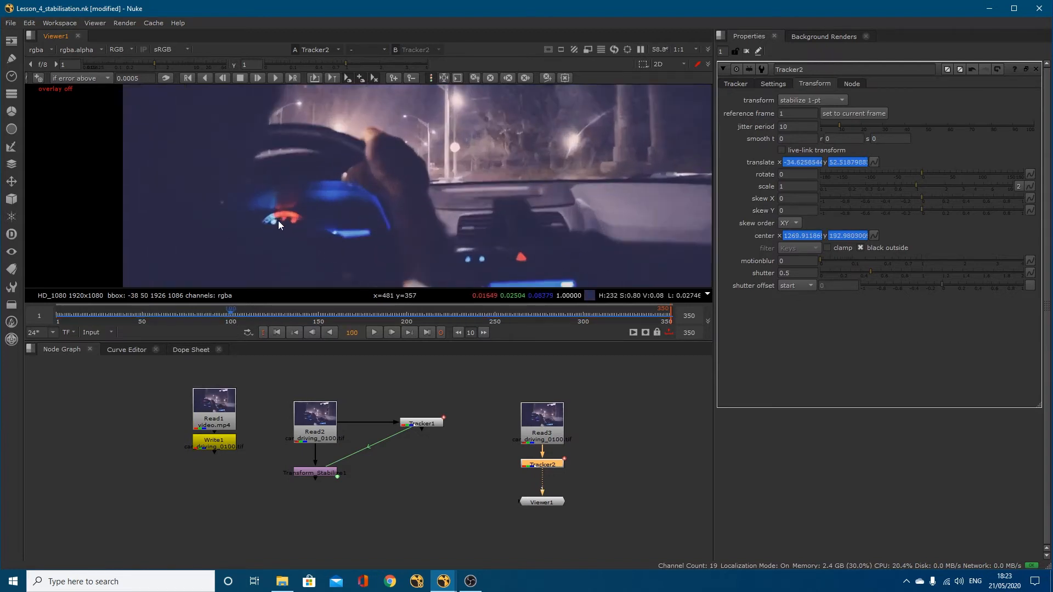
{"action": "left_click", "coordinate": [745, 85]}
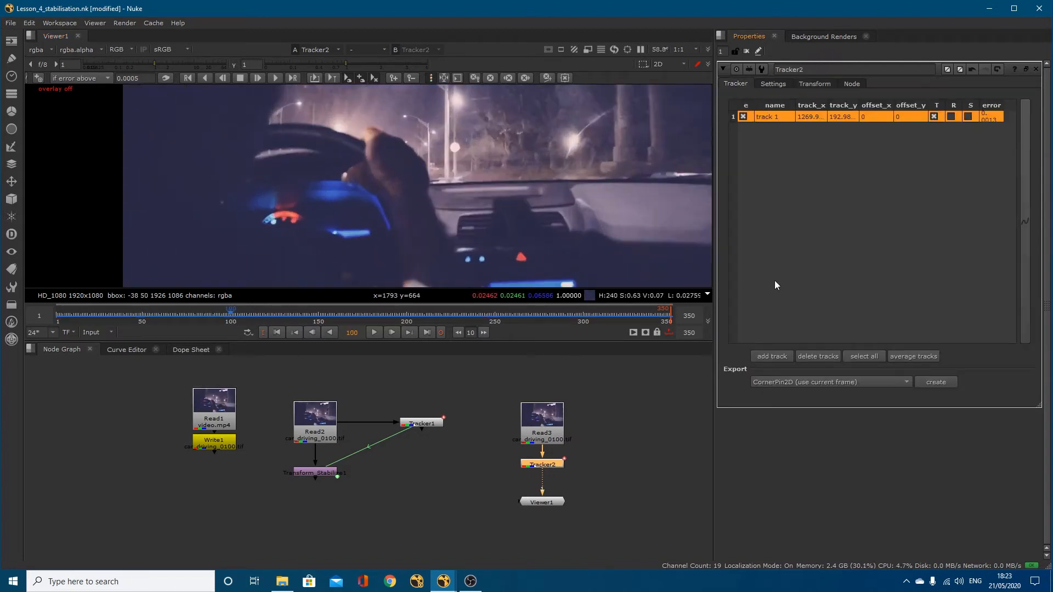
{"action": "left_click", "coordinate": [770, 357]}
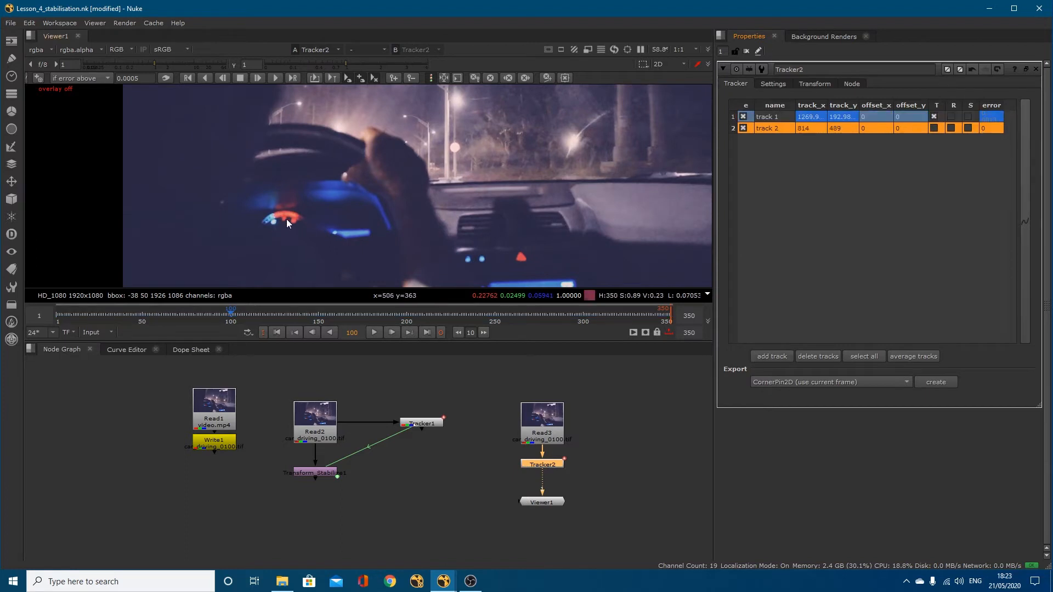
Step: Show the overlay and place track 2 by the last tooth of the red gauge arc, at about x 559, y 312
{"action": "scroll", "coordinate": [409, 236], "scroll_direction": "down", "scroll_amount": 4}
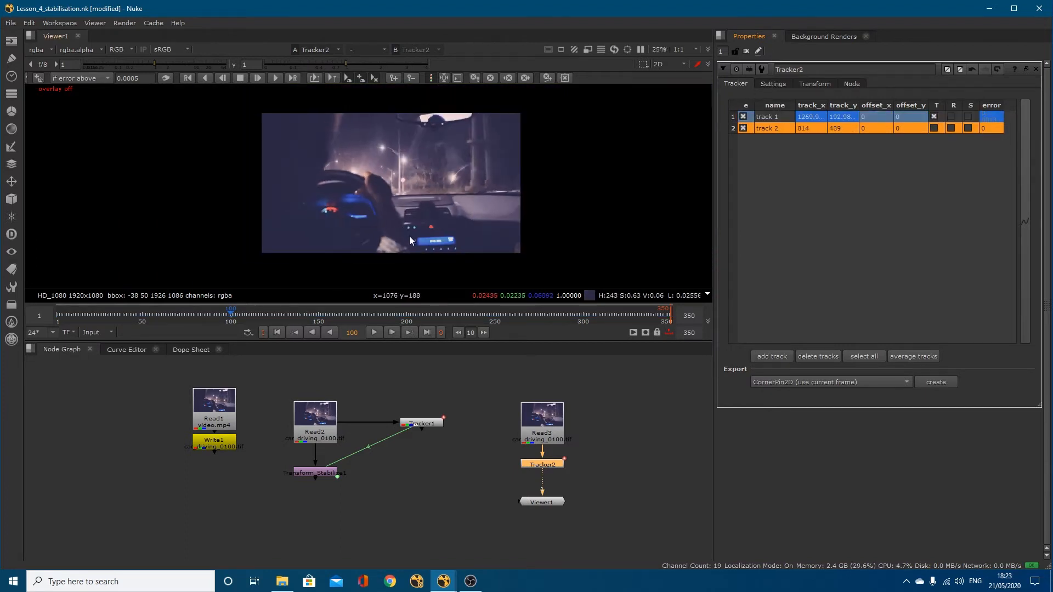
{"action": "scroll", "coordinate": [371, 189], "scroll_direction": "up", "scroll_amount": 4}
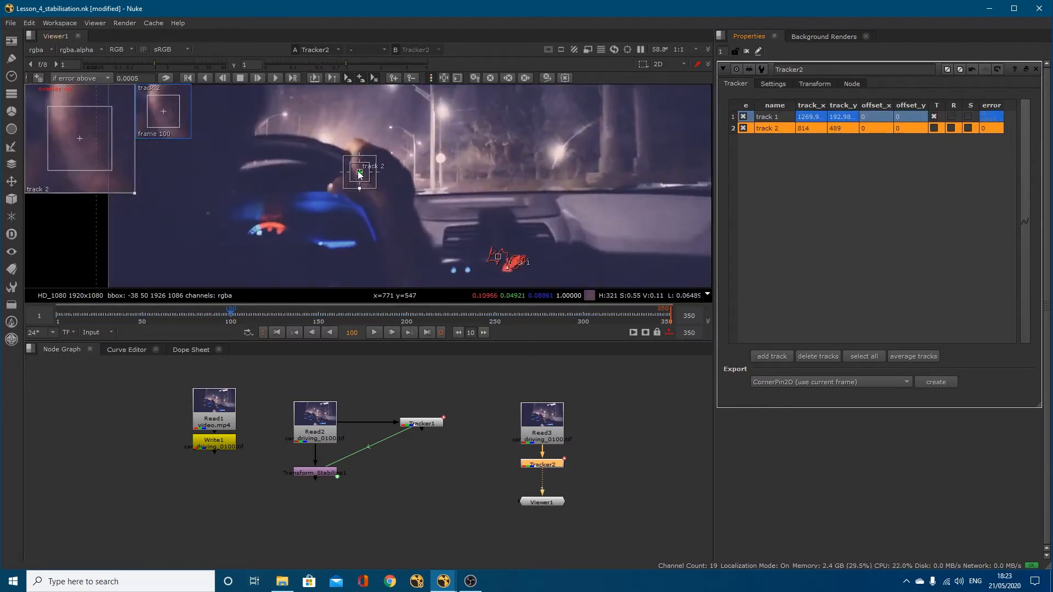
{"action": "left_click_drag", "start_coordinate": [359, 175], "coordinate": [281, 224]}
{"action": "scroll", "coordinate": [279, 229], "scroll_direction": "up", "scroll_amount": 3}
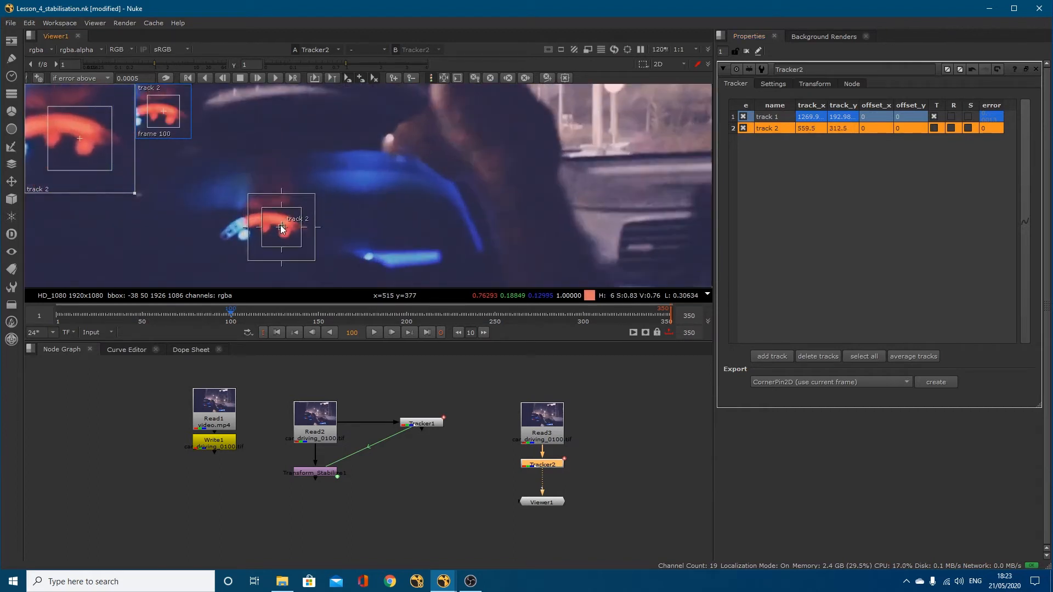
{"action": "scroll", "coordinate": [283, 224], "scroll_direction": "up", "scroll_amount": 7}
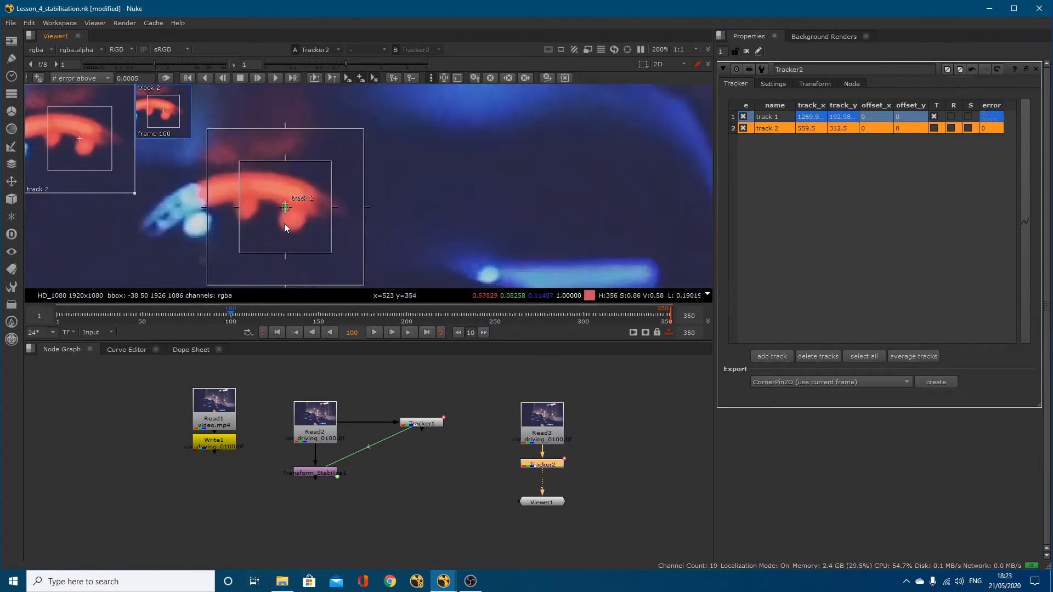
{"action": "left_click_drag", "start_coordinate": [285, 190], "coordinate": [283, 192]}
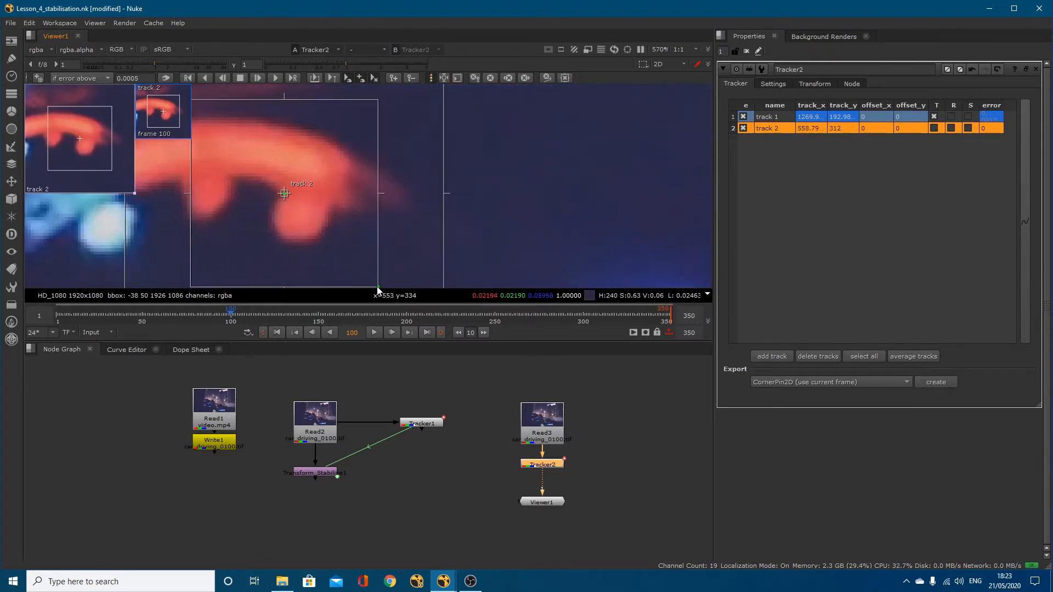
Step: Shrink track 2's pattern box around the last tooth of the red gauge arc and slightly reduce its search area
{"action": "left_click_drag", "start_coordinate": [378, 288], "coordinate": [328, 244]}
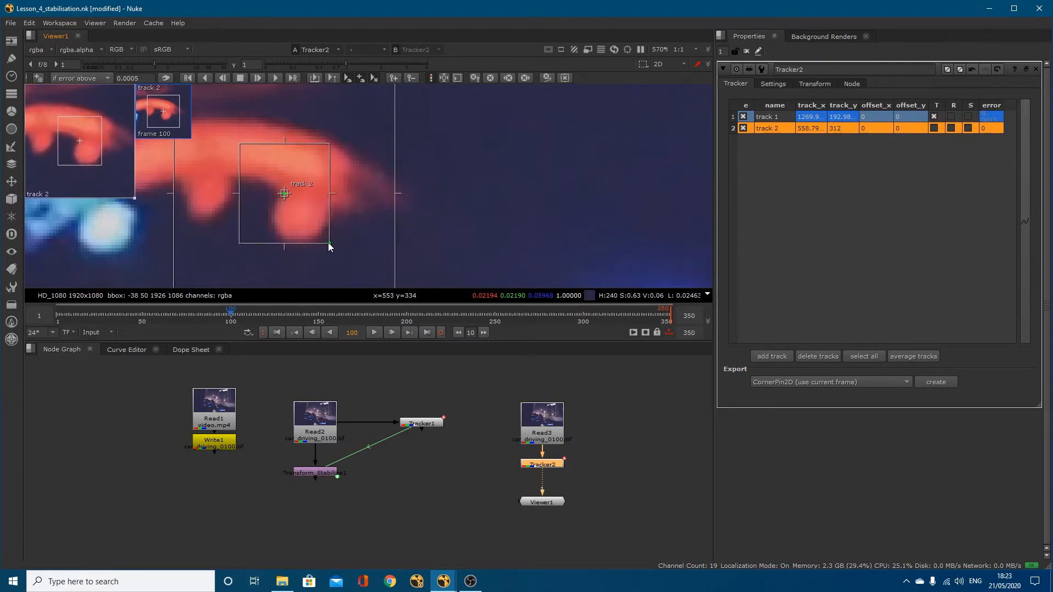
{"action": "scroll", "coordinate": [329, 244], "scroll_direction": "down", "scroll_amount": 4}
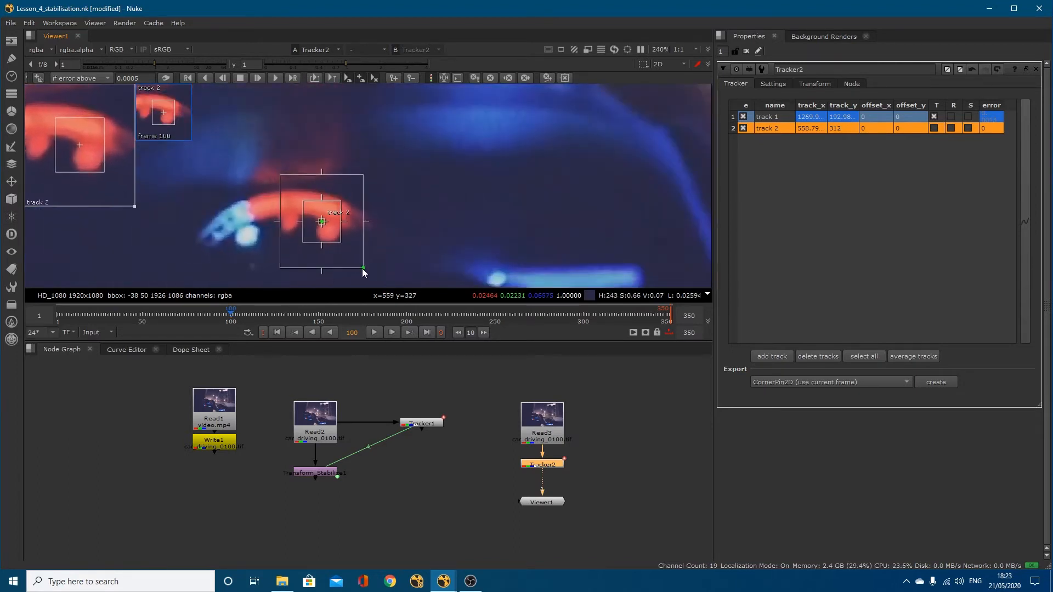
{"action": "left_click_drag", "start_coordinate": [362, 268], "coordinate": [360, 262]}
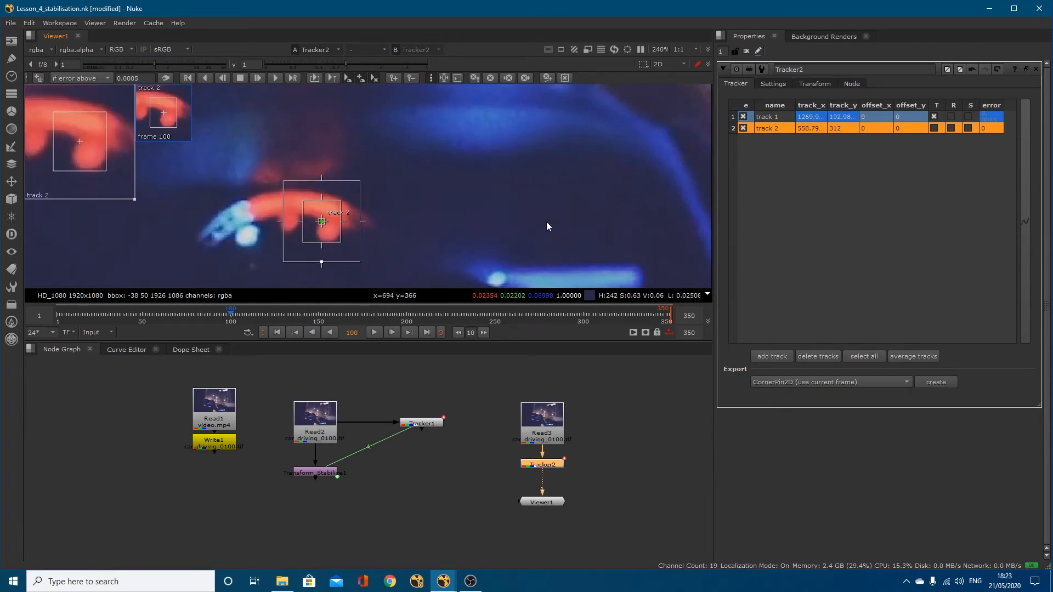
Step: Review Tracker2's tracking settings, set its transform back to none and return to the track list
{"action": "left_click", "coordinate": [775, 82]}
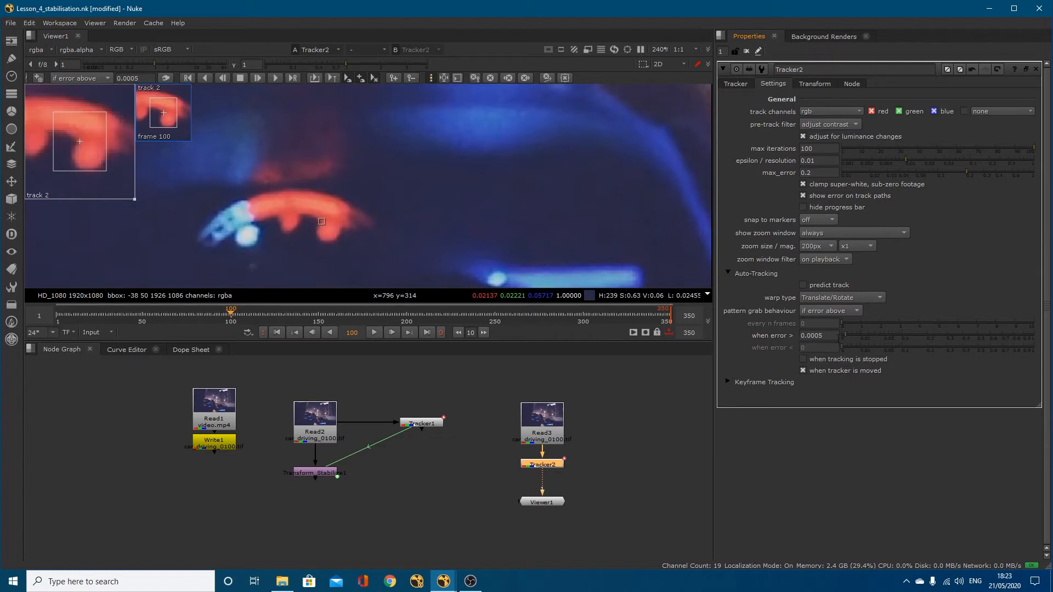
{"action": "scroll", "coordinate": [367, 236], "scroll_direction": "down", "scroll_amount": 8}
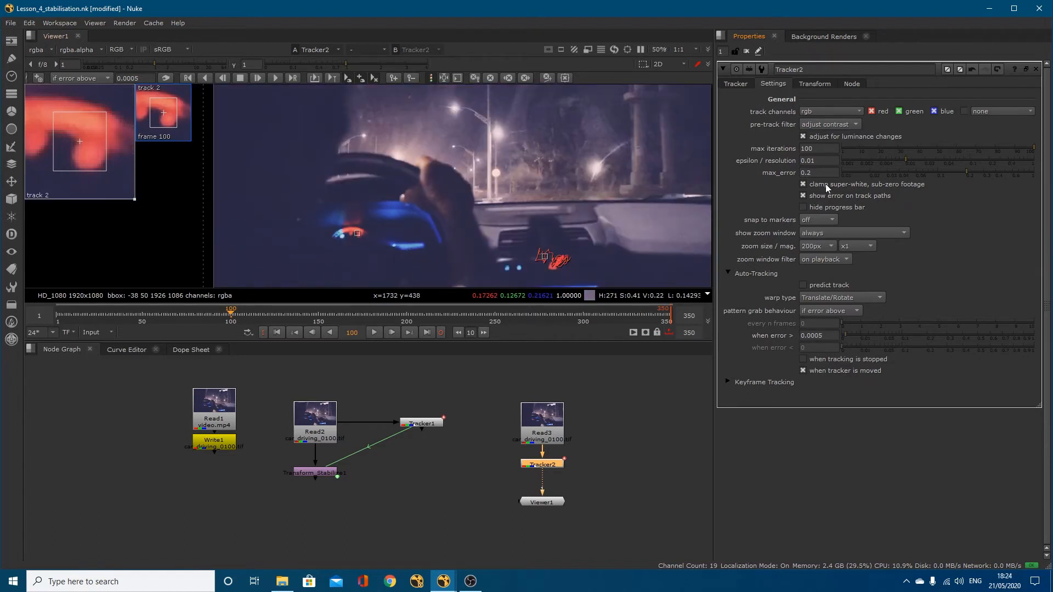
{"action": "left_click", "coordinate": [814, 83]}
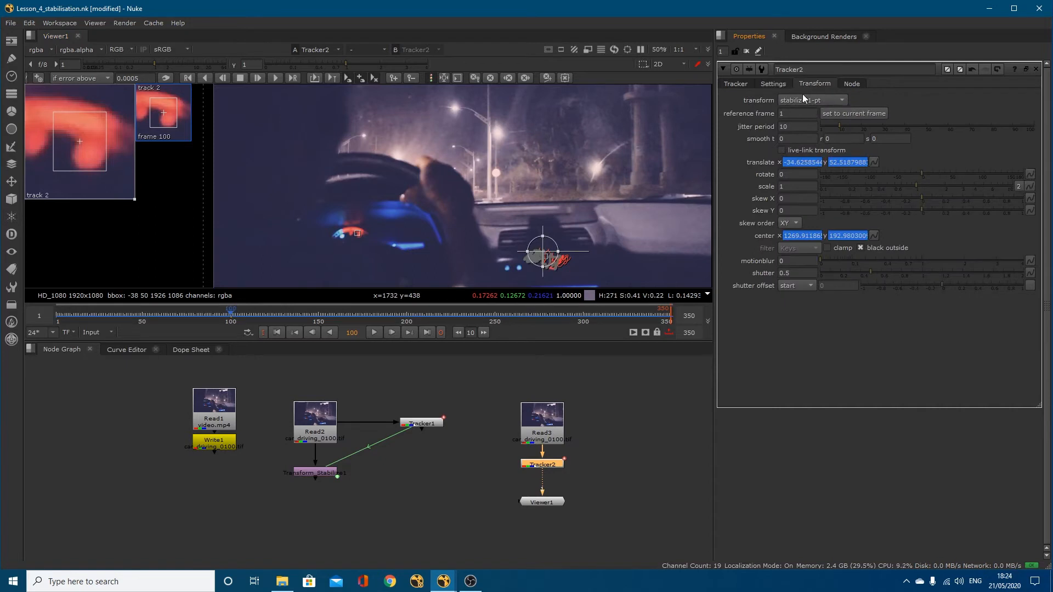
{"action": "left_click", "coordinate": [804, 100]}
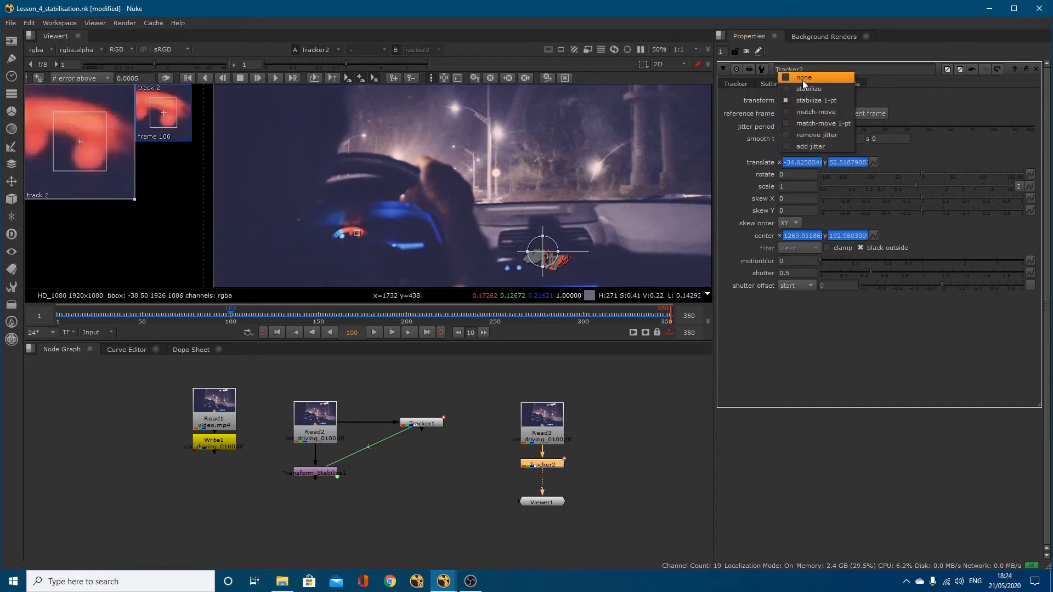
{"action": "left_click", "coordinate": [802, 77]}
{"action": "left_click", "coordinate": [736, 84]}
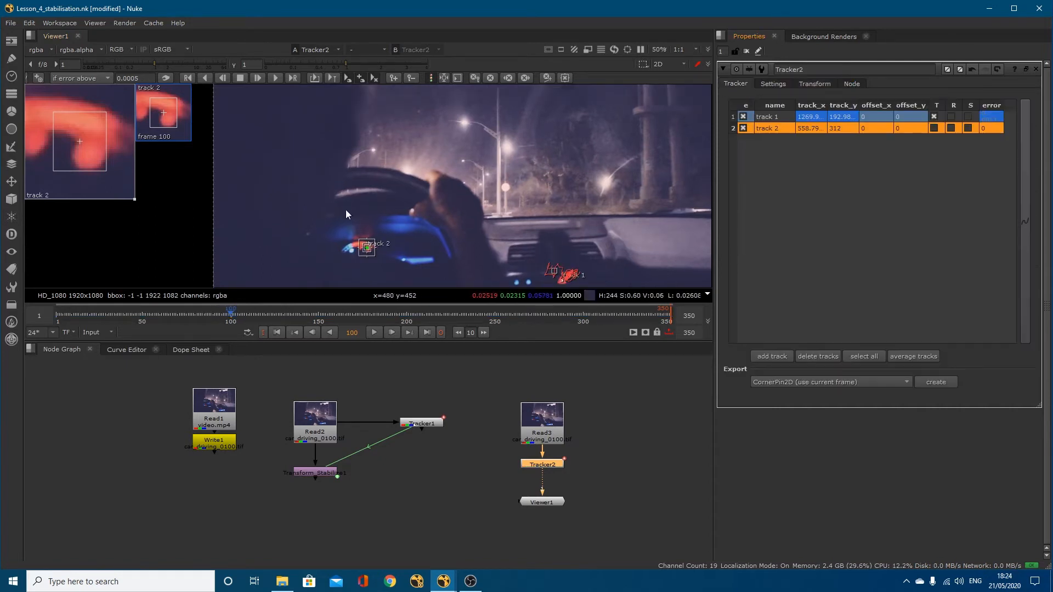
Step: Track track 2 backwards from frame 100
{"action": "scroll", "coordinate": [365, 245], "scroll_direction": "up", "scroll_amount": 6}
{"action": "scroll", "coordinate": [358, 247], "scroll_direction": "up", "scroll_amount": 3}
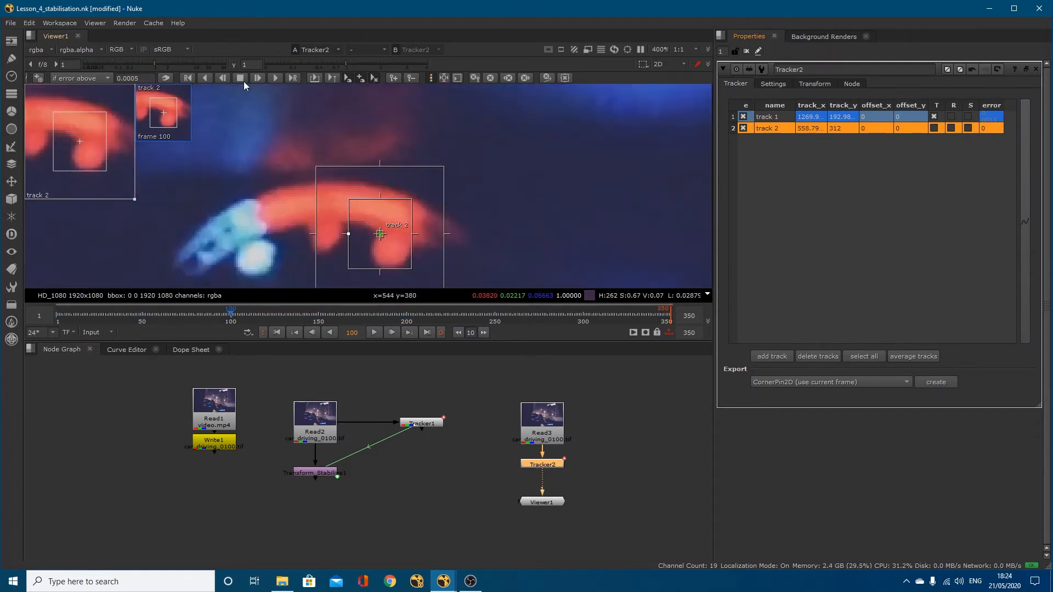
{"action": "scroll", "coordinate": [257, 96], "scroll_direction": "down", "scroll_amount": 4}
{"action": "left_click", "coordinate": [205, 78]}
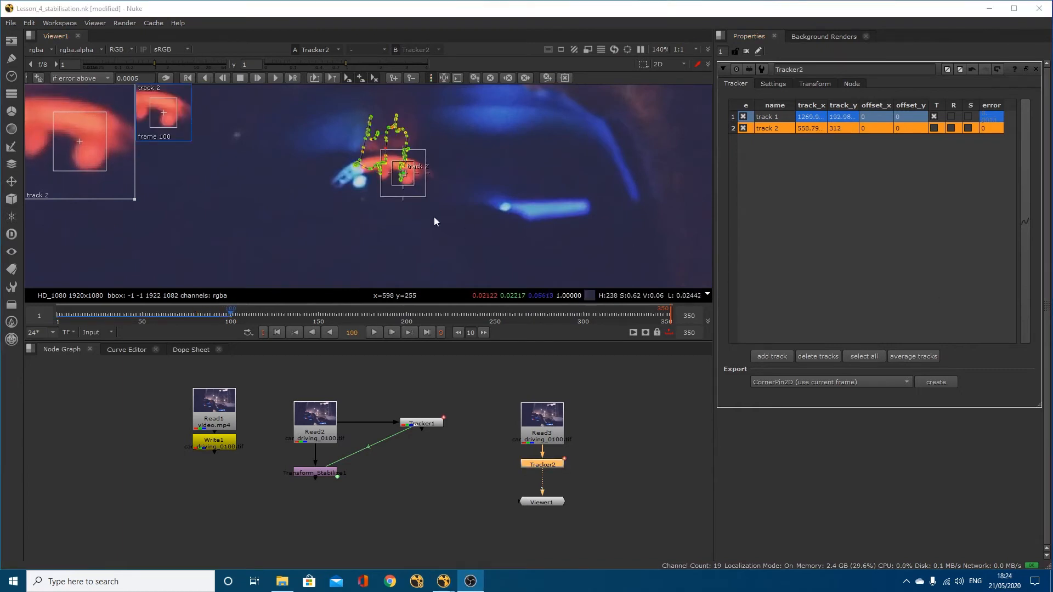
Step: Track track 2 forwards from frame 100 and check the tracked frames around frame 115
{"action": "left_click", "coordinate": [275, 78]}
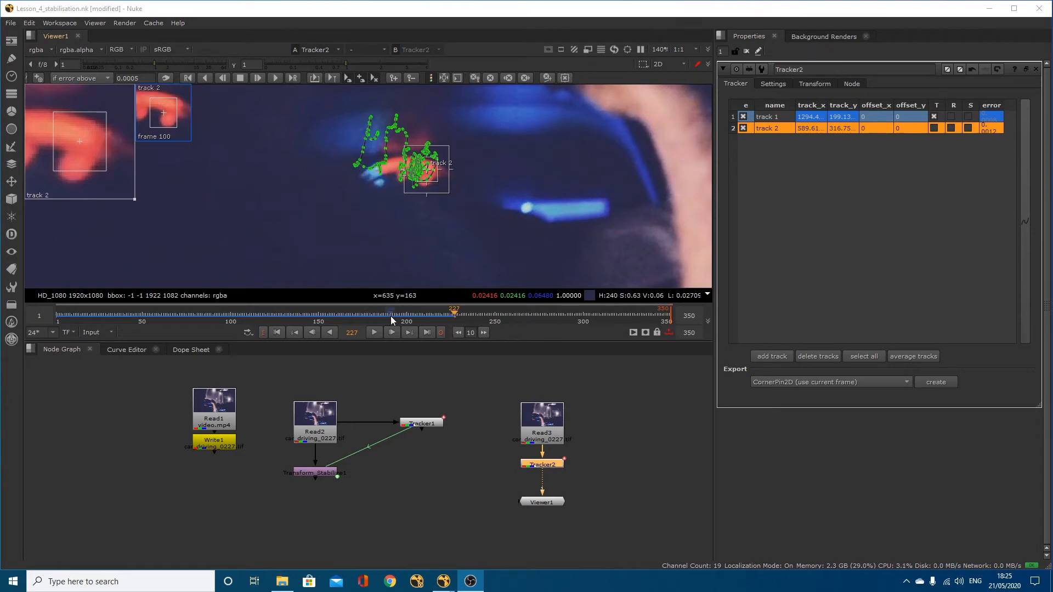
{"action": "left_click_drag", "start_coordinate": [391, 316], "coordinate": [254, 318]}
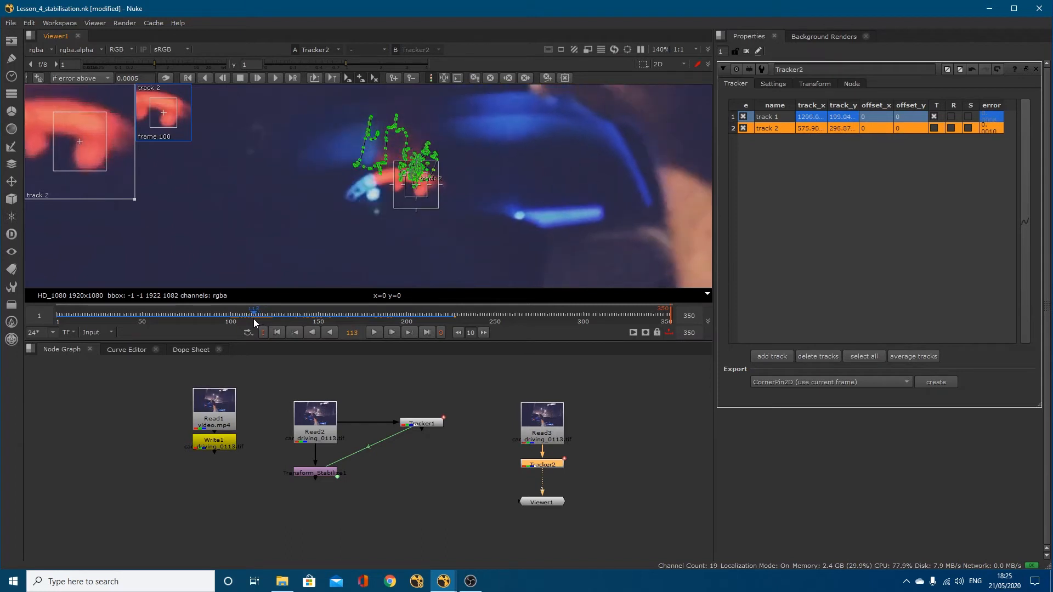
{"action": "key", "text": "Right"}
{"action": "key", "text": "Right"}
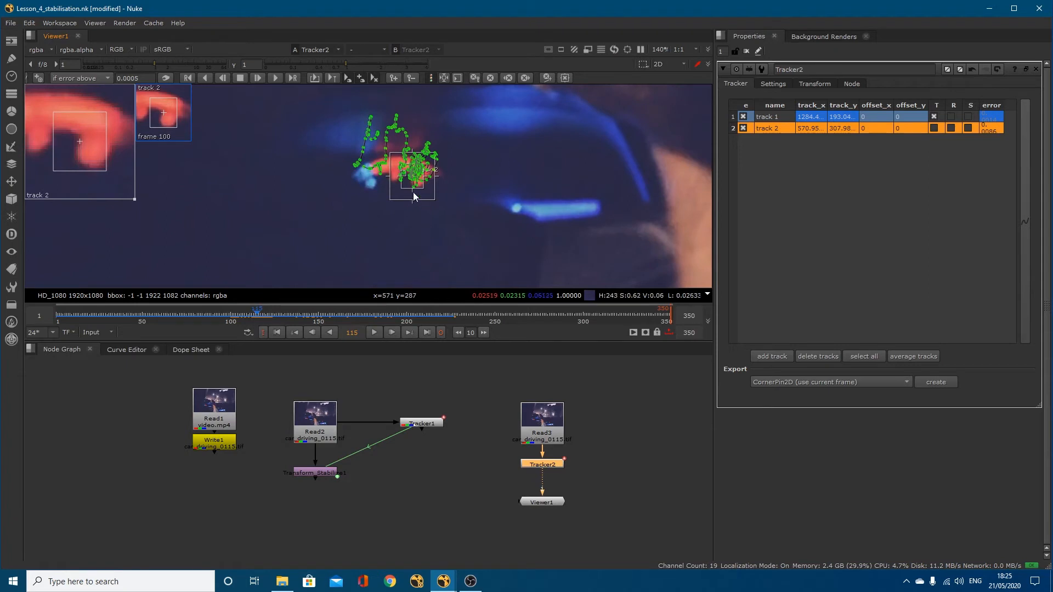
Step: Re-centre track 2 on the last tooth at frame 115, about x 571.5, y 310.6, and enlarge its search area
{"action": "scroll", "coordinate": [420, 201], "scroll_direction": "up", "scroll_amount": 2}
{"action": "scroll", "coordinate": [416, 193], "scroll_direction": "up", "scroll_amount": 4}
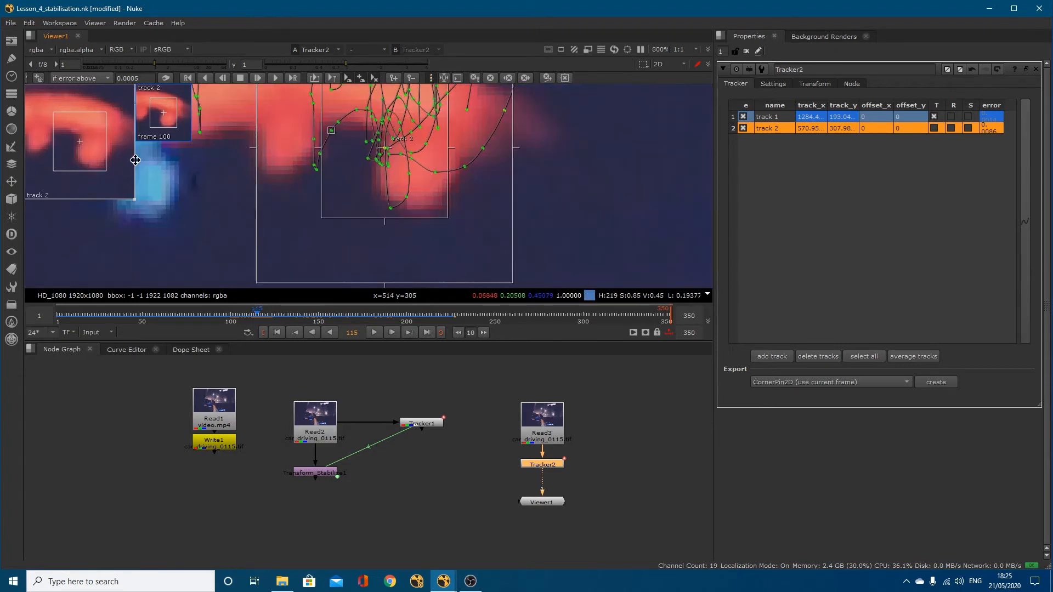
{"action": "left_click_drag", "start_coordinate": [85, 157], "coordinate": [87, 165]}
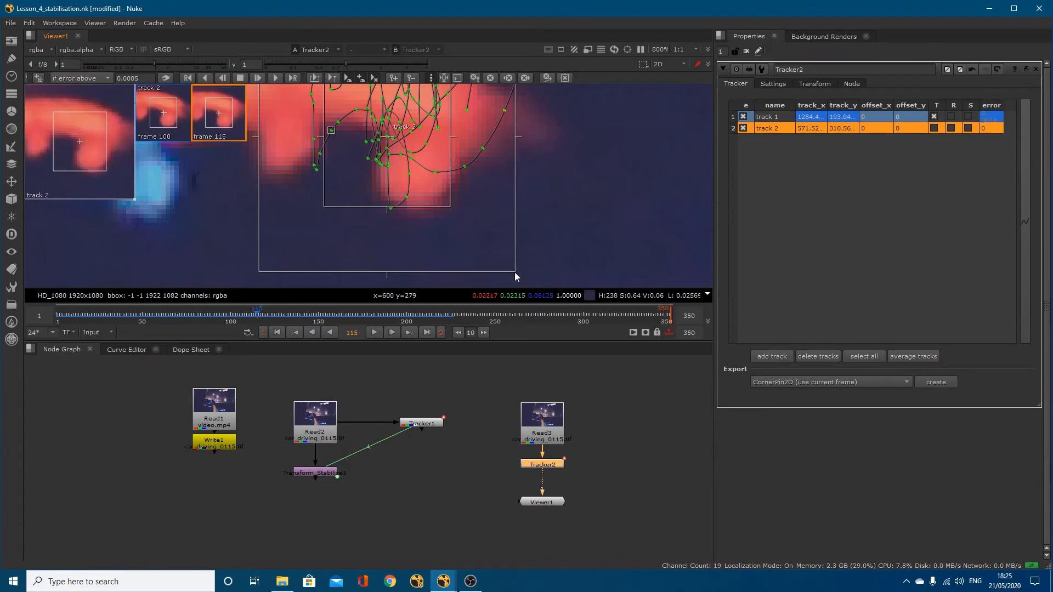
{"action": "left_click_drag", "start_coordinate": [515, 272], "coordinate": [541, 287]}
{"action": "scroll", "coordinate": [495, 235], "scroll_direction": "down", "scroll_amount": 3}
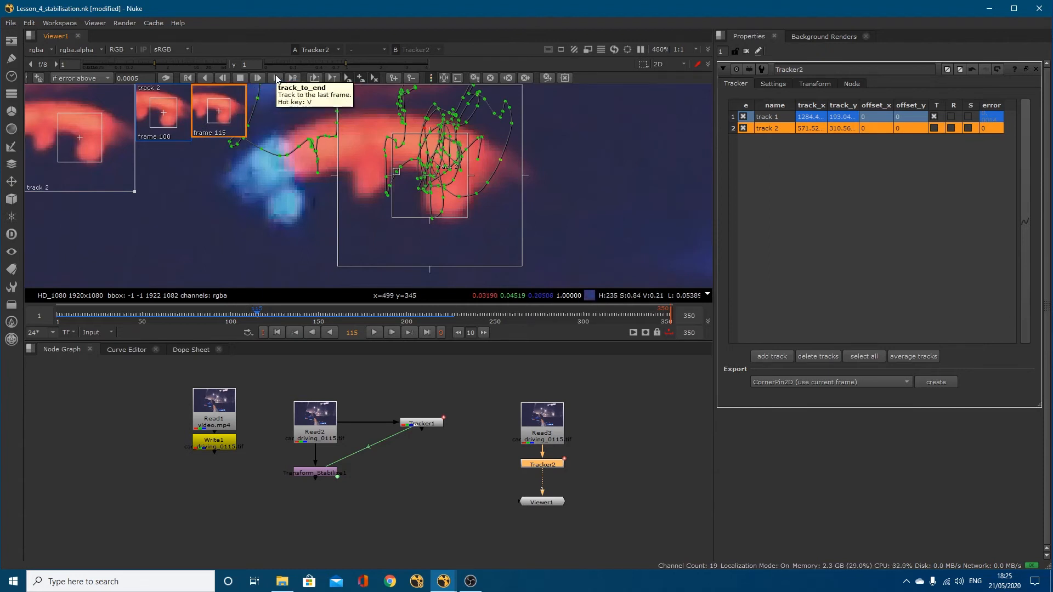
Step: Set the pattern grab behaviour to every frame and track track 2 forwards from frame 115 to frame 350
{"action": "left_click", "coordinate": [779, 87]}
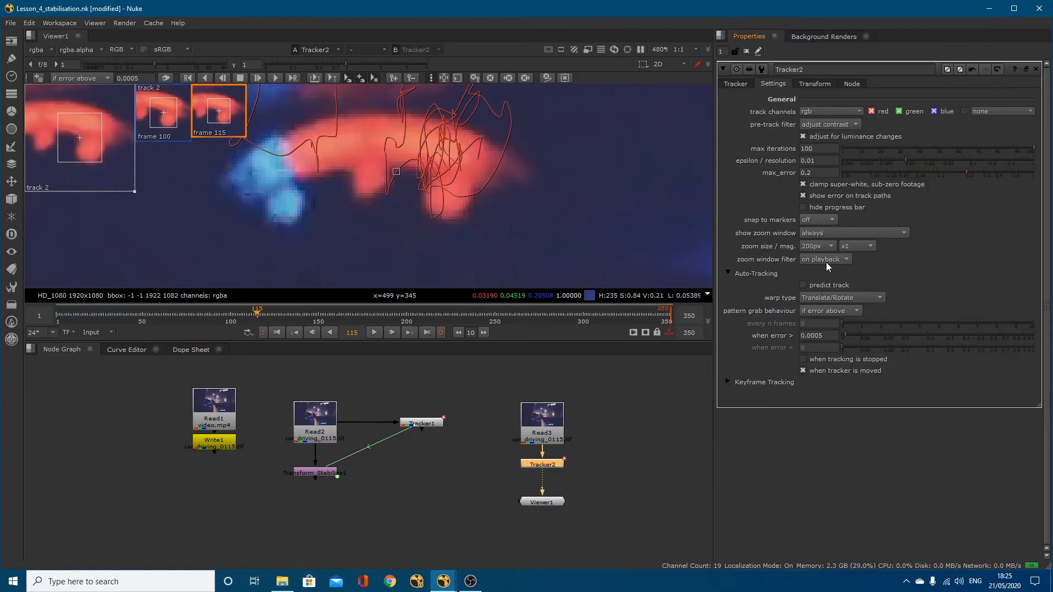
{"action": "left_click", "coordinate": [809, 308]}
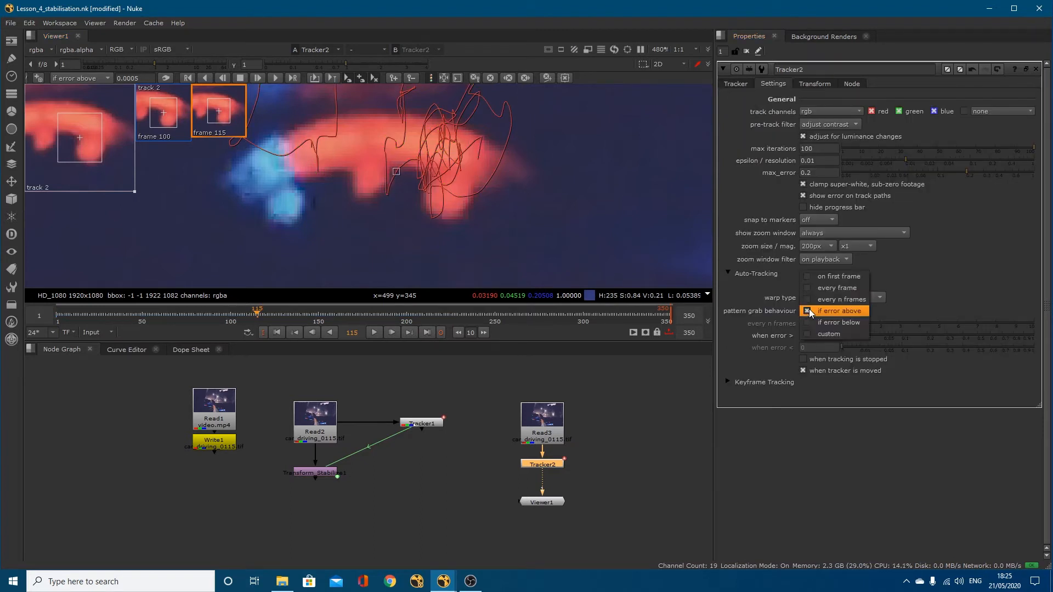
{"action": "left_click", "coordinate": [823, 288]}
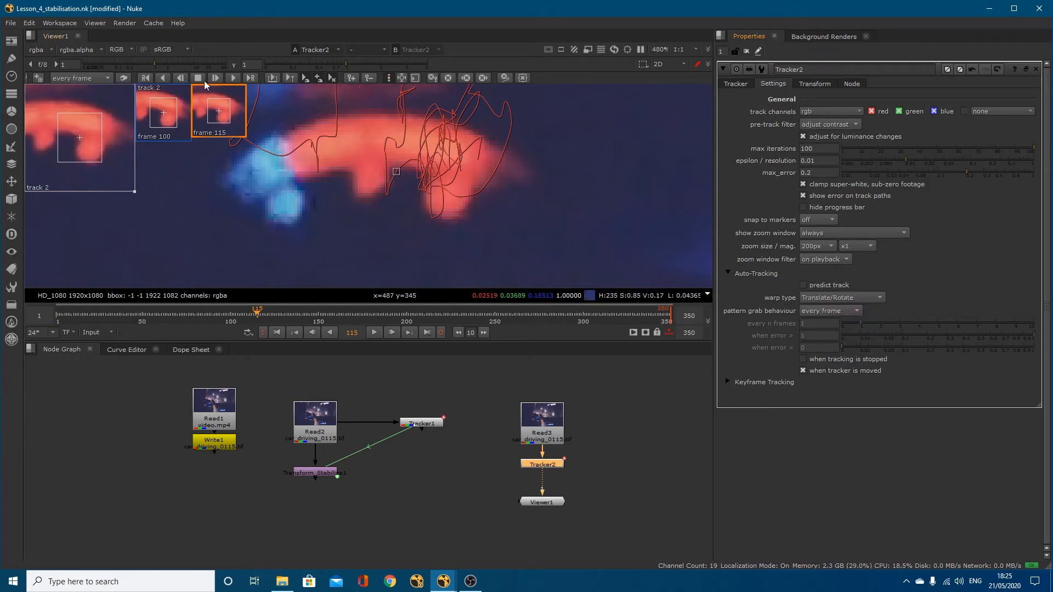
{"action": "left_click", "coordinate": [232, 80]}
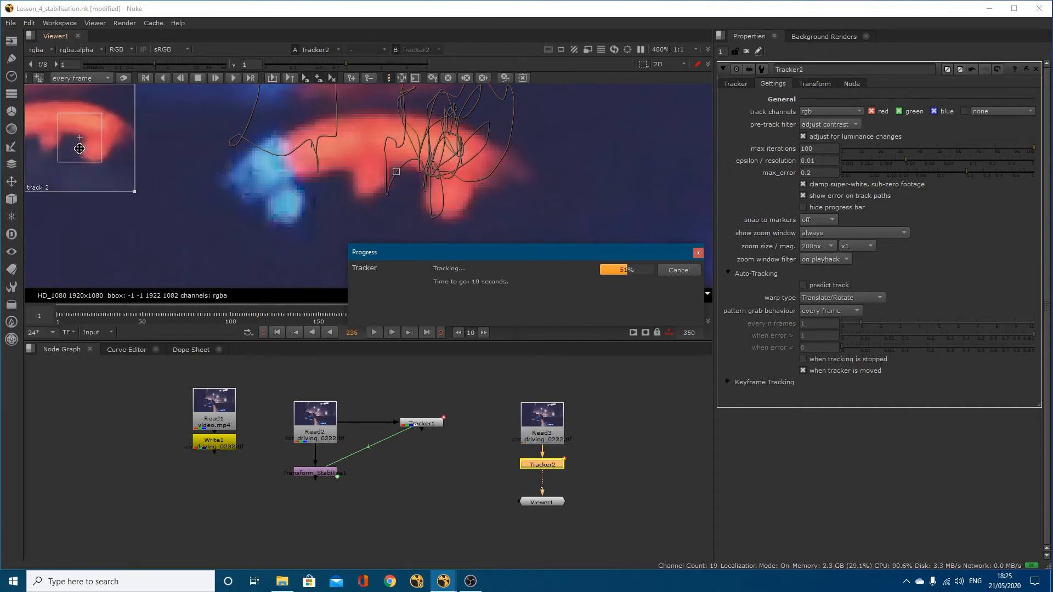
{"action": "left_click_drag", "start_coordinate": [483, 249], "coordinate": [459, 192]}
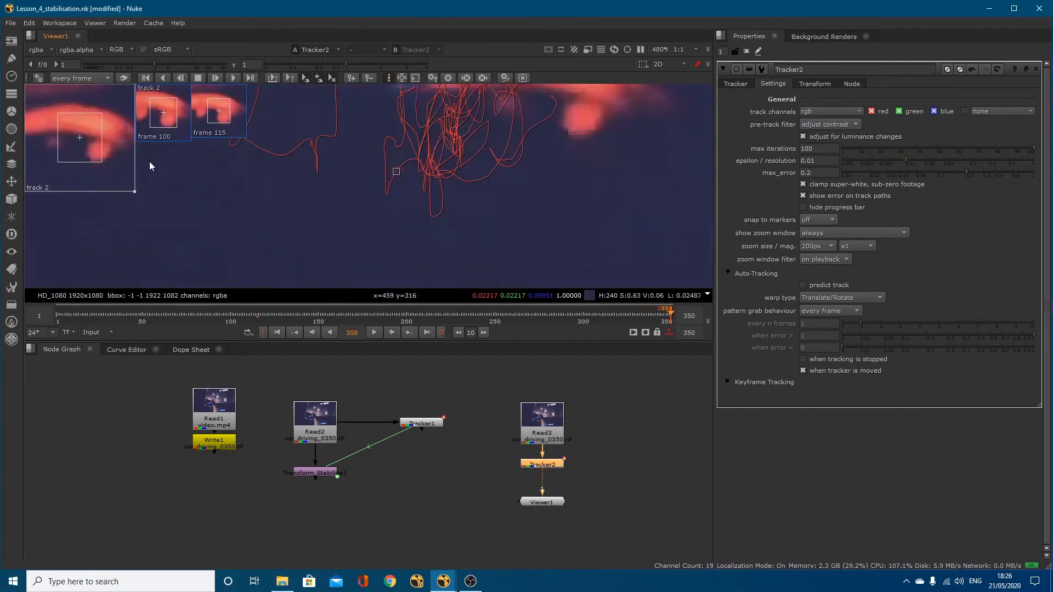
Step: Review track 2's path at frames 154 and 217, toggling the error display on track paths
{"action": "scroll", "coordinate": [392, 215], "scroll_direction": "down", "scroll_amount": 2}
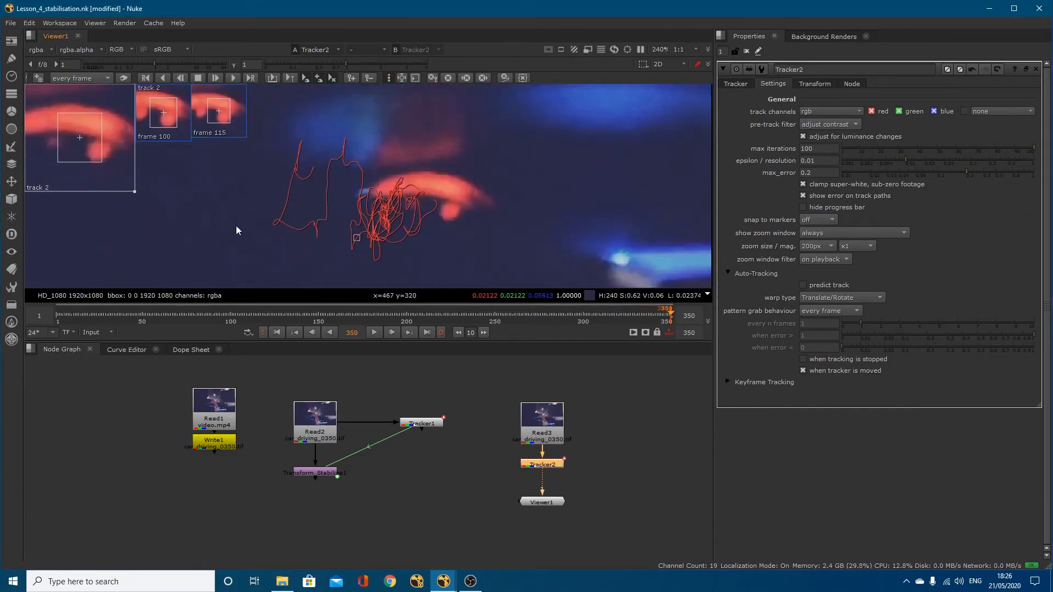
{"action": "left_click", "coordinate": [325, 313]}
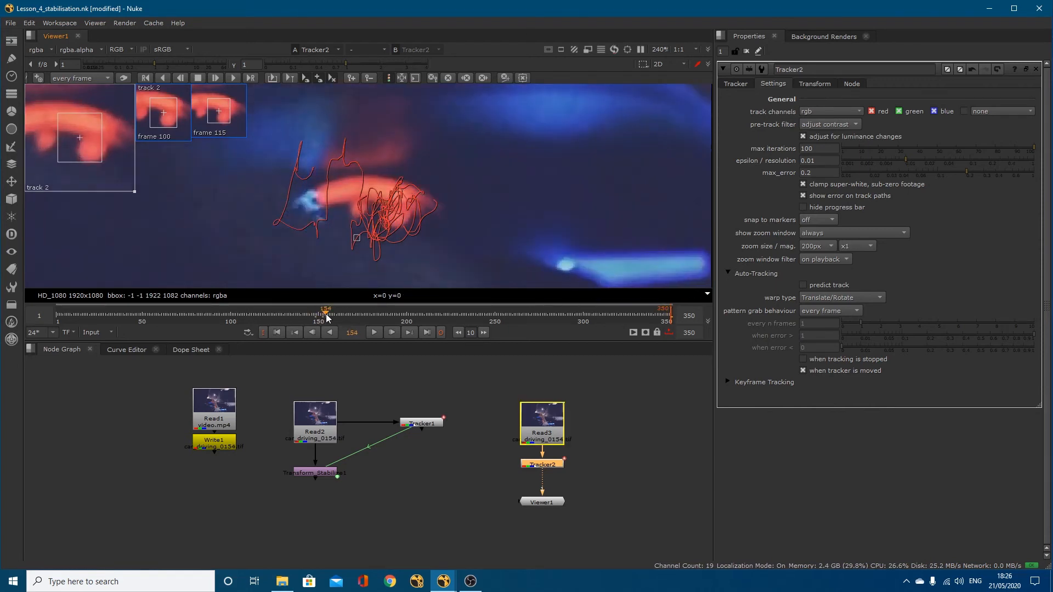
{"action": "left_click", "coordinate": [390, 78]}
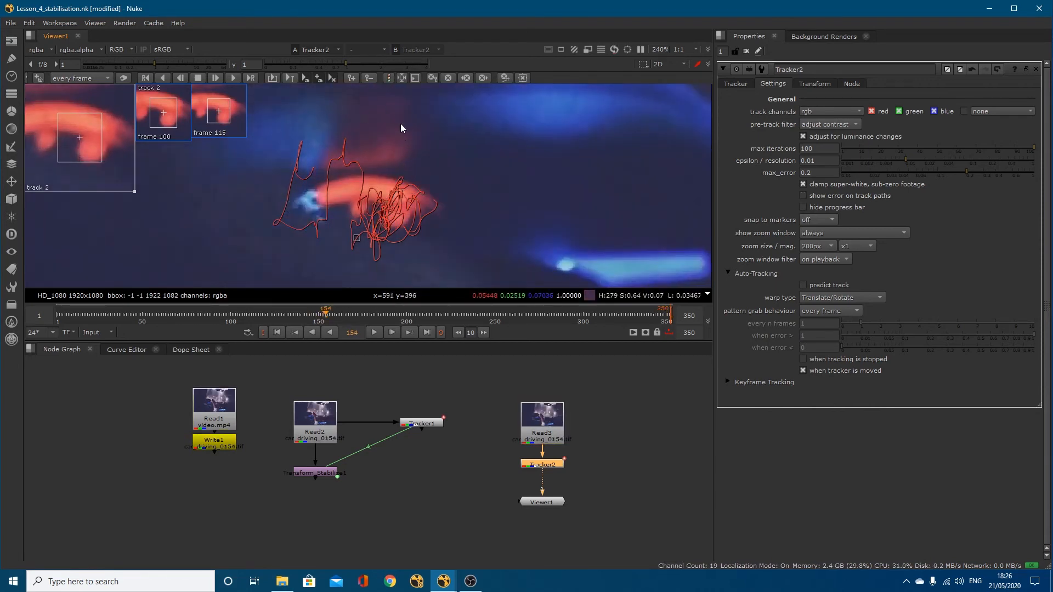
{"action": "left_click", "coordinate": [736, 83]}
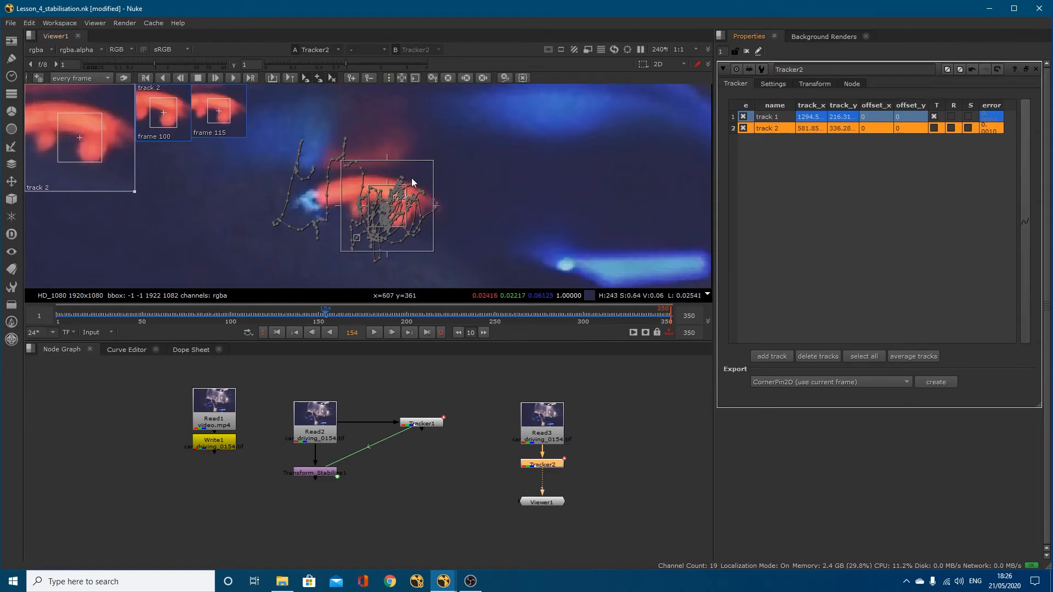
{"action": "left_click", "coordinate": [396, 78]}
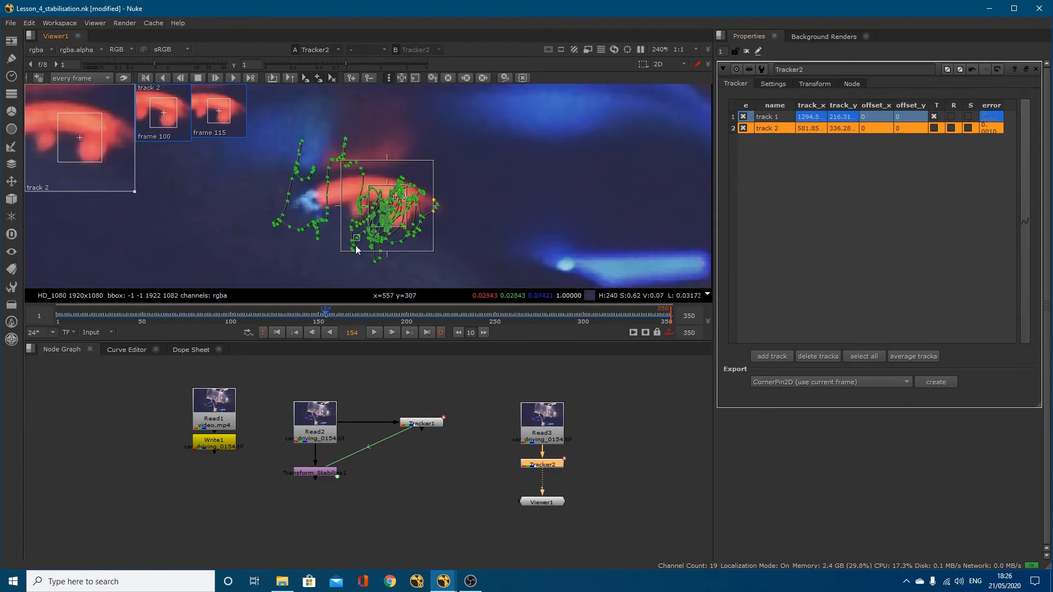
{"action": "left_click_drag", "start_coordinate": [413, 313], "coordinate": [437, 319]}
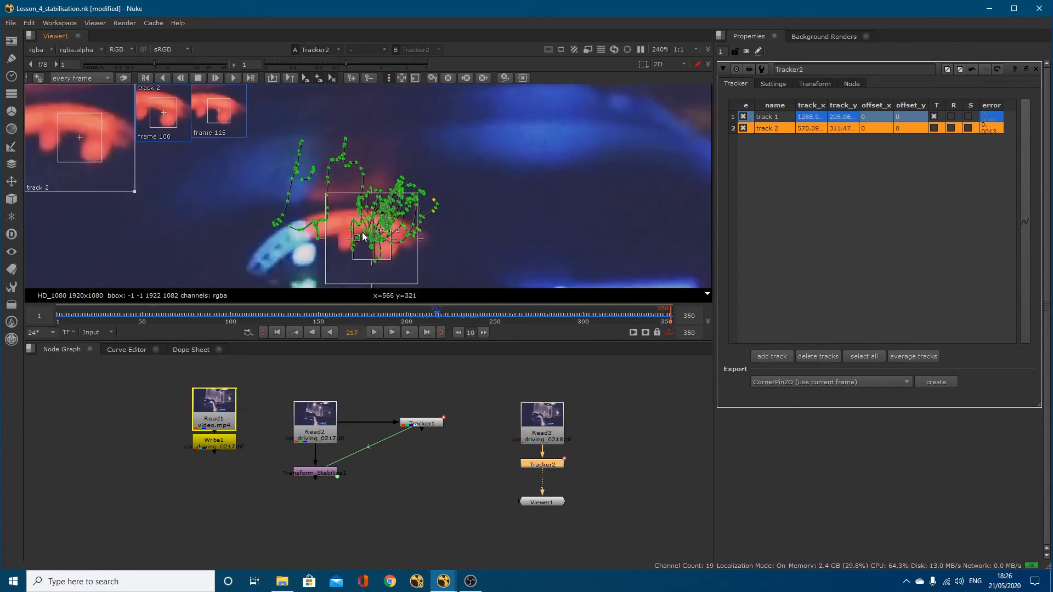
Step: Display track 2's error curve in the Curve Editor and fit it to the view
{"action": "left_click", "coordinate": [125, 350]}
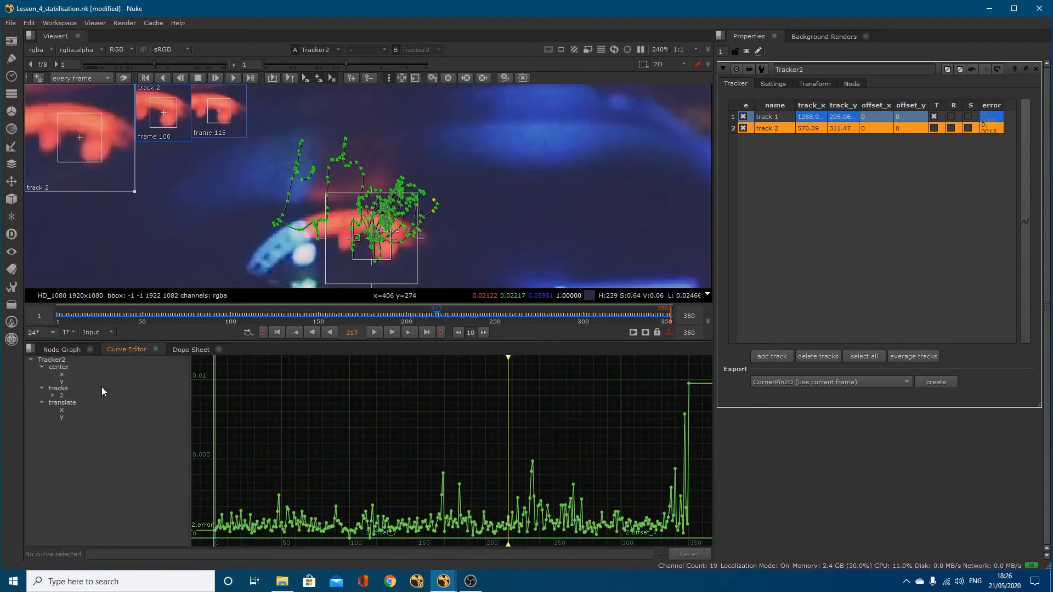
{"action": "left_click", "coordinate": [52, 395]}
{"action": "left_click", "coordinate": [72, 411]}
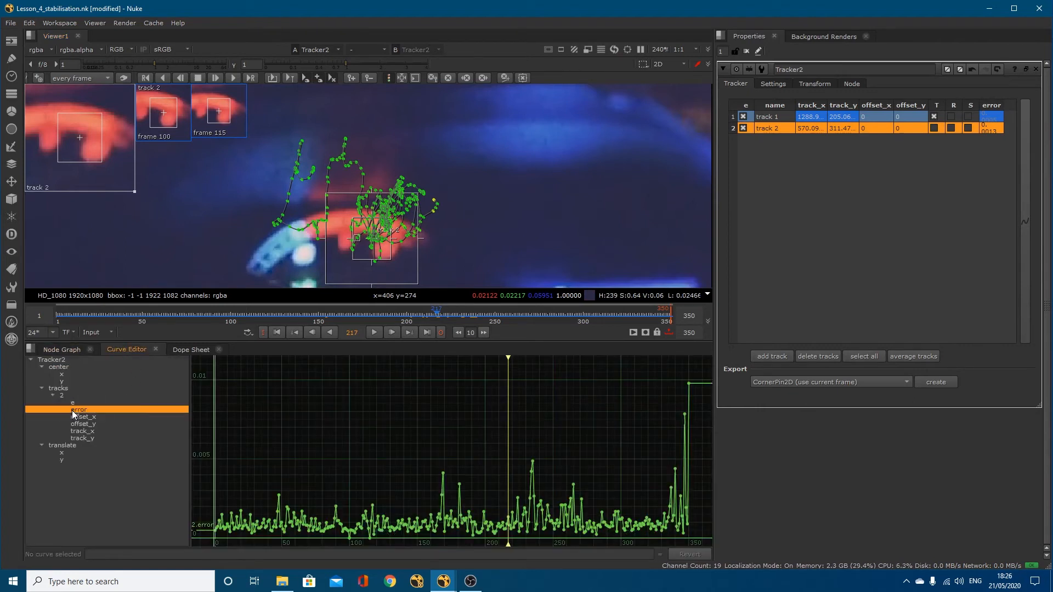
{"action": "right_click", "coordinate": [363, 431]}
{"action": "left_click", "coordinate": [403, 433]}
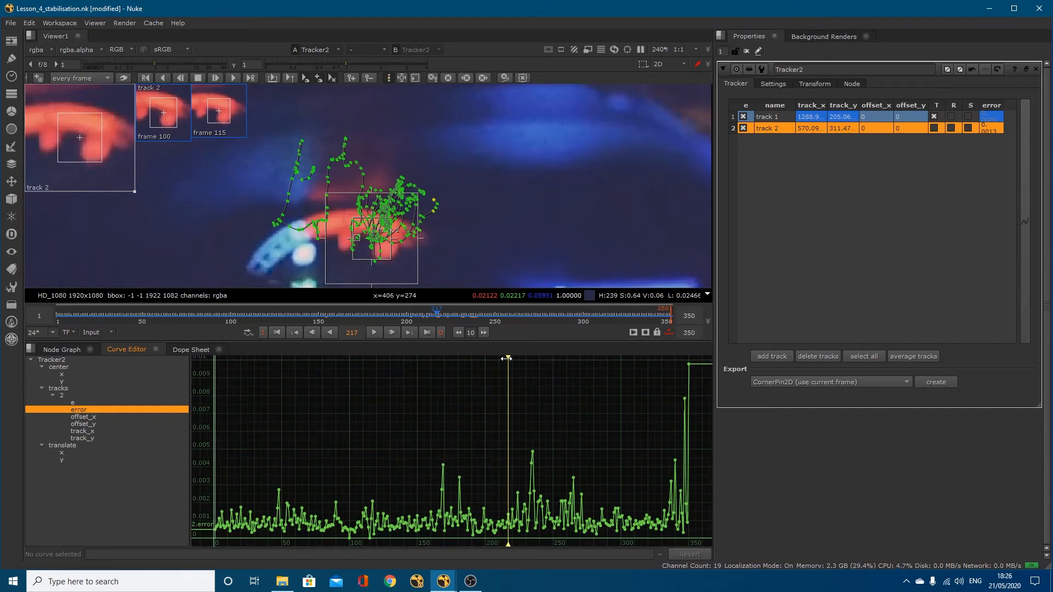
Step: Compare track 2's position with its error curve at frame 350 and around frame 200
{"action": "left_click_drag", "start_coordinate": [512, 363], "coordinate": [689, 369]}
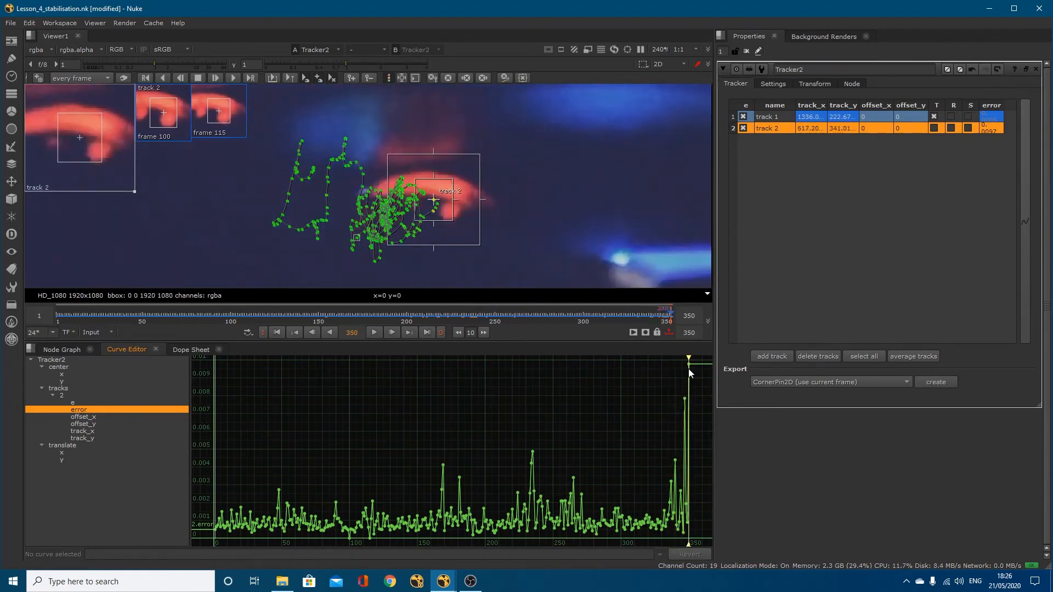
{"action": "scroll", "coordinate": [496, 265], "scroll_direction": "down", "scroll_amount": 4}
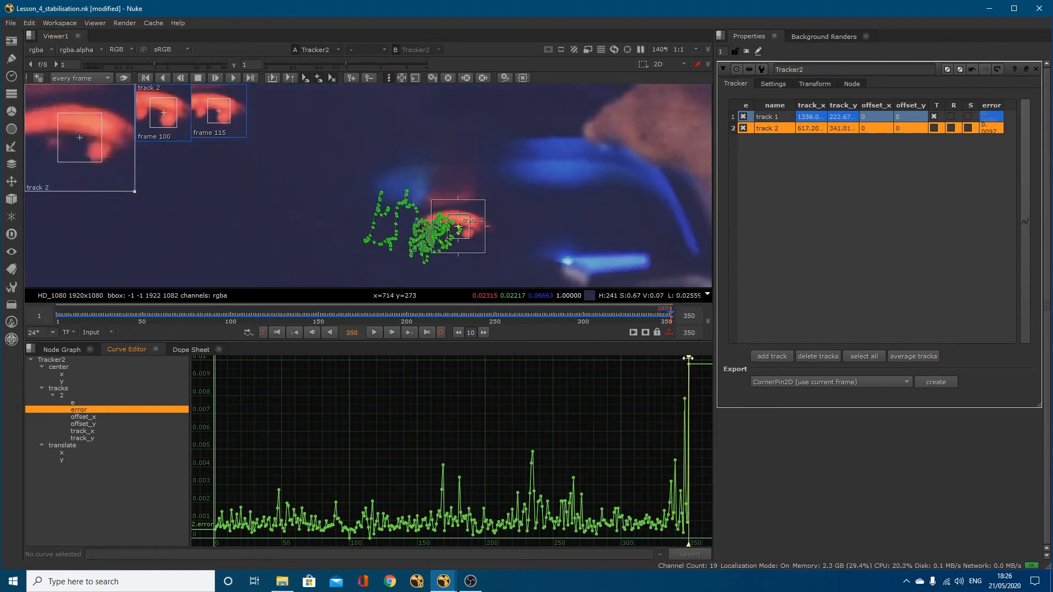
{"action": "left_click_drag", "start_coordinate": [688, 358], "coordinate": [509, 372]}
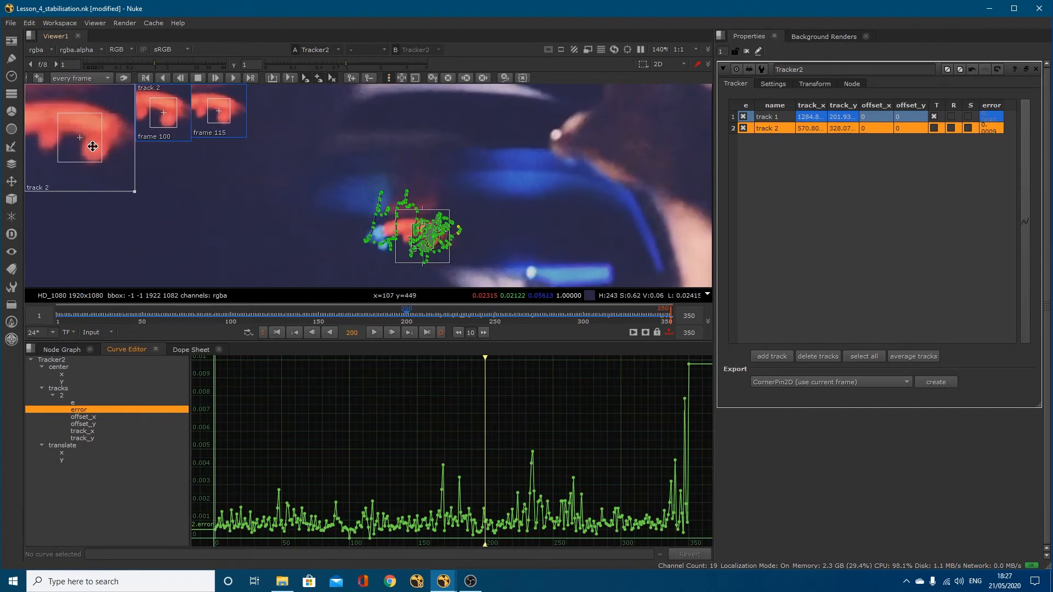
Step: Go to the error peak at frame 169 and nudge track 2 to about x 571.5, y 335.2
{"action": "mouse_move", "coordinate": [483, 360]}
{"action": "left_mouse_down"}
{"action": "mouse_move", "coordinate": [414, 363]}
{"action": "mouse_move", "coordinate": [442, 362]}
{"action": "left_mouse_up"}
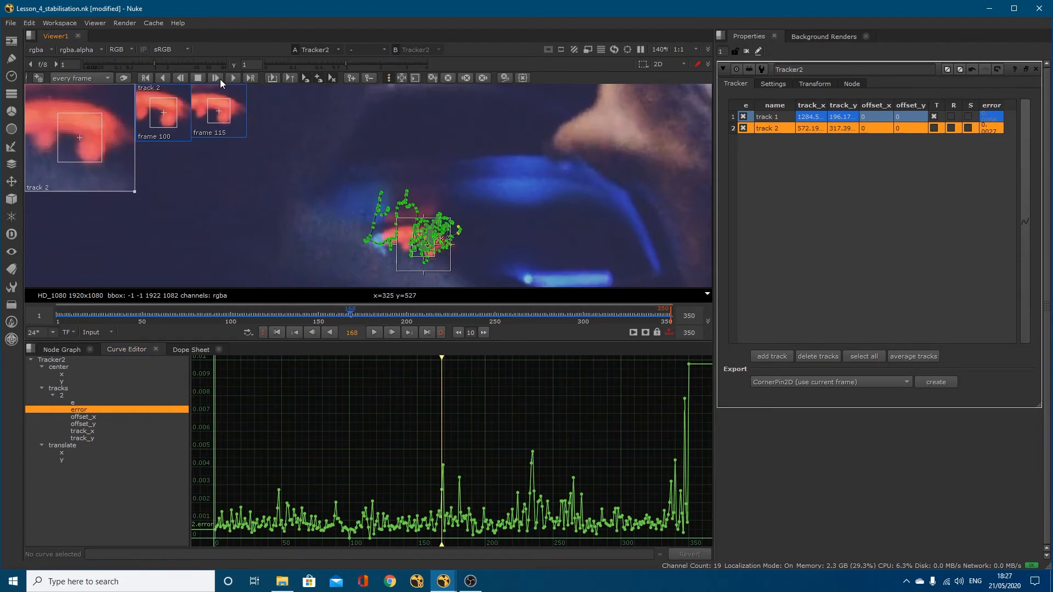
{"action": "left_click", "coordinate": [215, 78]}
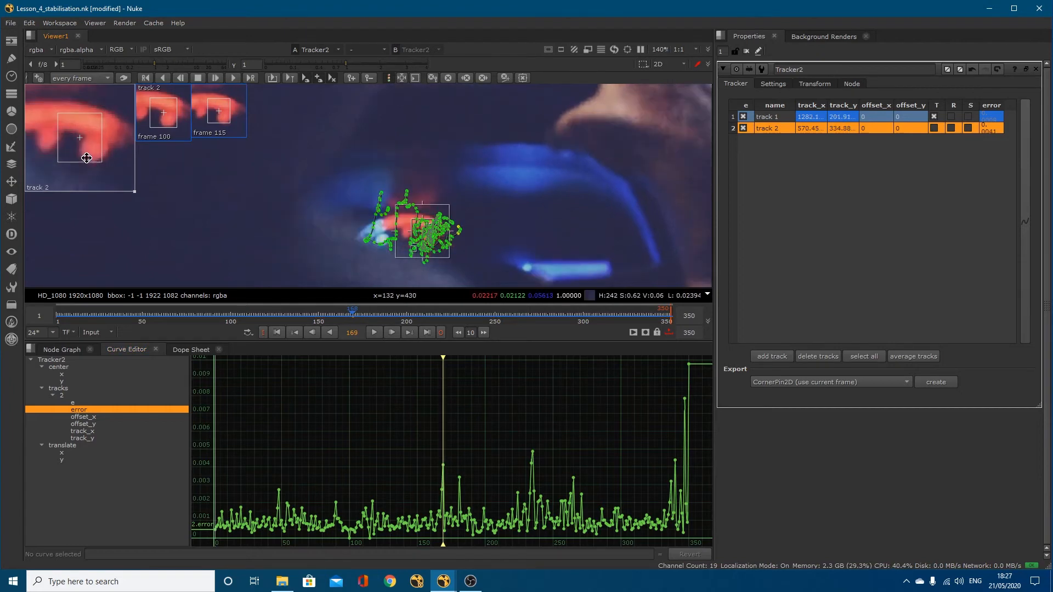
{"action": "left_click_drag", "start_coordinate": [86, 158], "coordinate": [84, 159]}
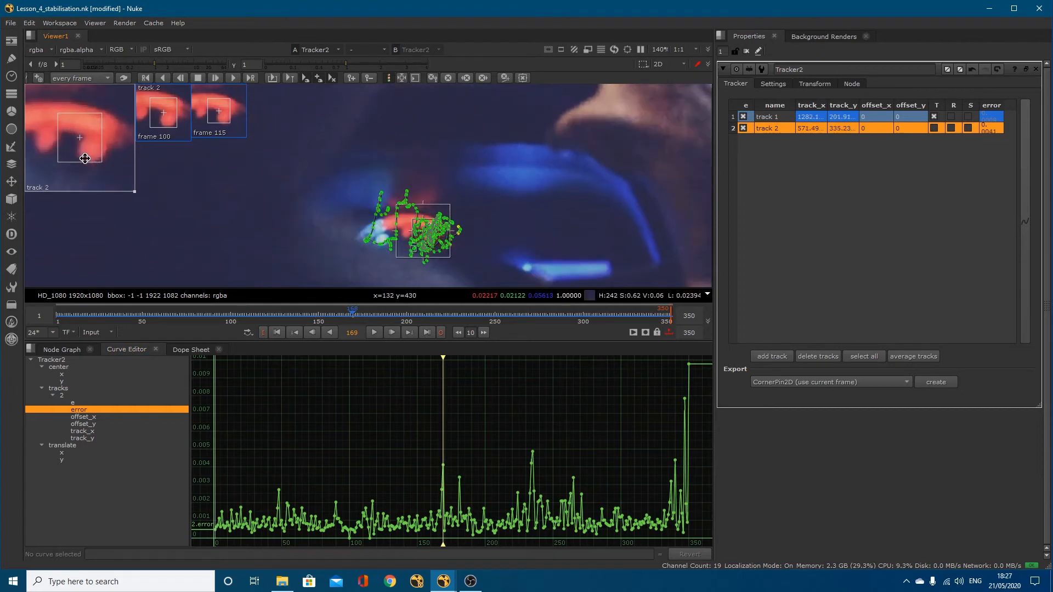
Step: Track track 2 forwards one frame at a time from frame 169 to 176, and briefly continue with automatic tracking
{"action": "left_click", "coordinate": [216, 77]}
{"action": "left_click", "coordinate": [217, 77]}
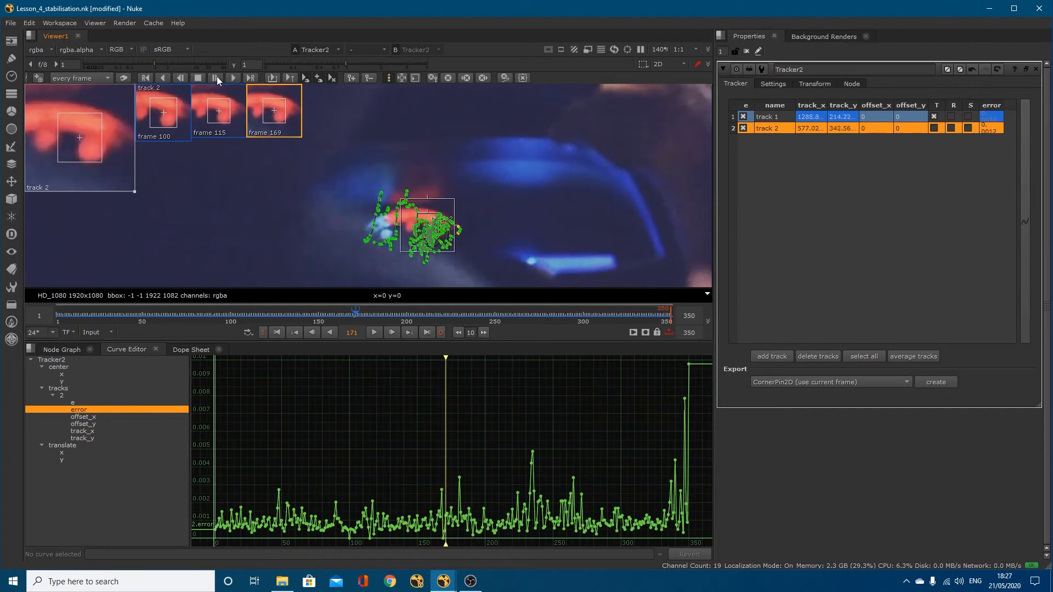
{"action": "left_click", "coordinate": [216, 77]}
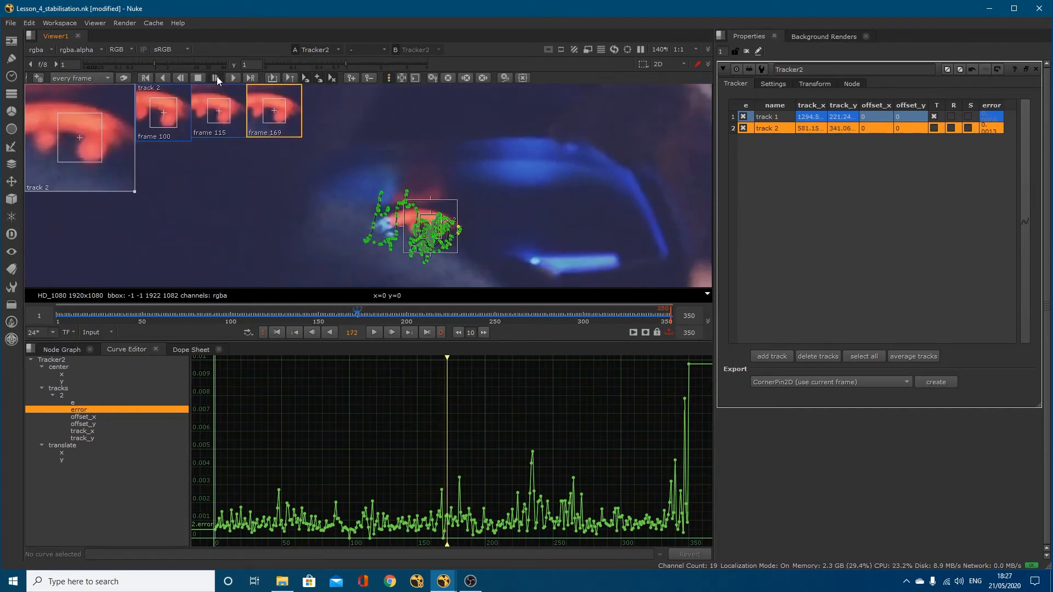
{"action": "left_click", "coordinate": [216, 76]}
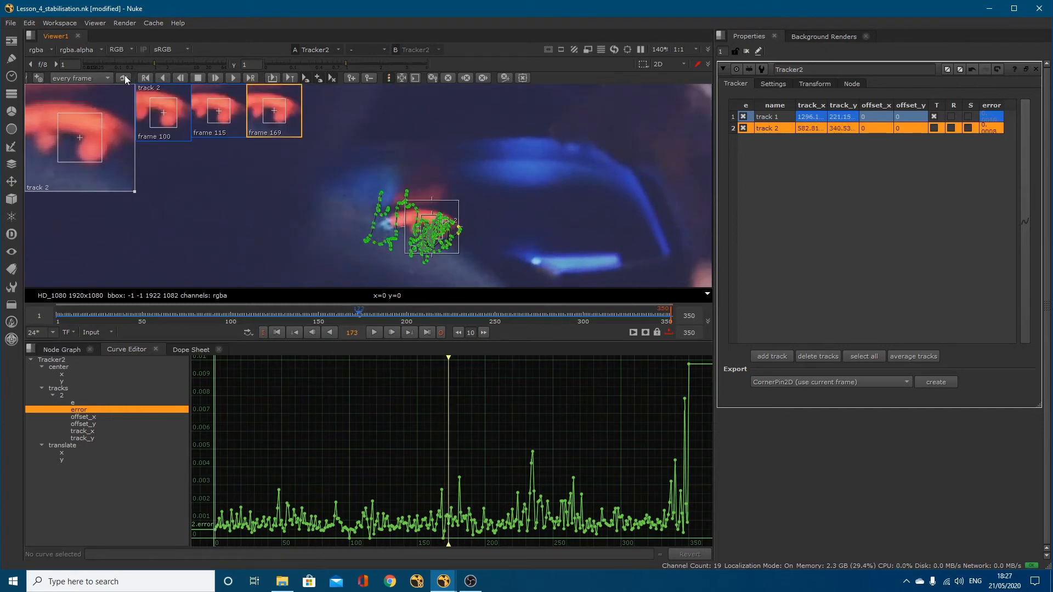
{"action": "left_click", "coordinate": [216, 77]}
{"action": "left_click", "coordinate": [216, 77]}
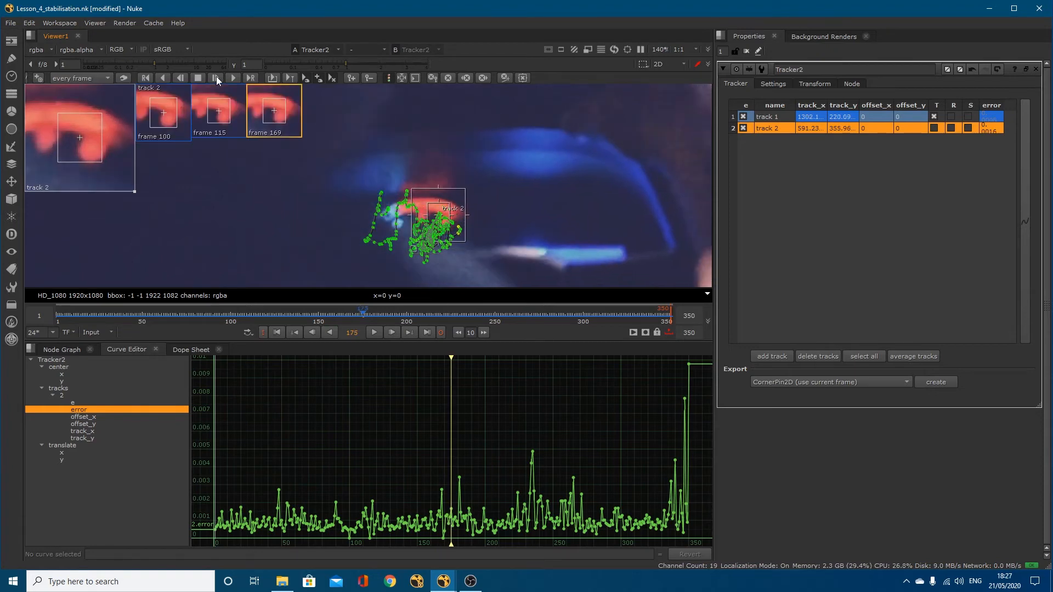
{"action": "left_click", "coordinate": [216, 77]}
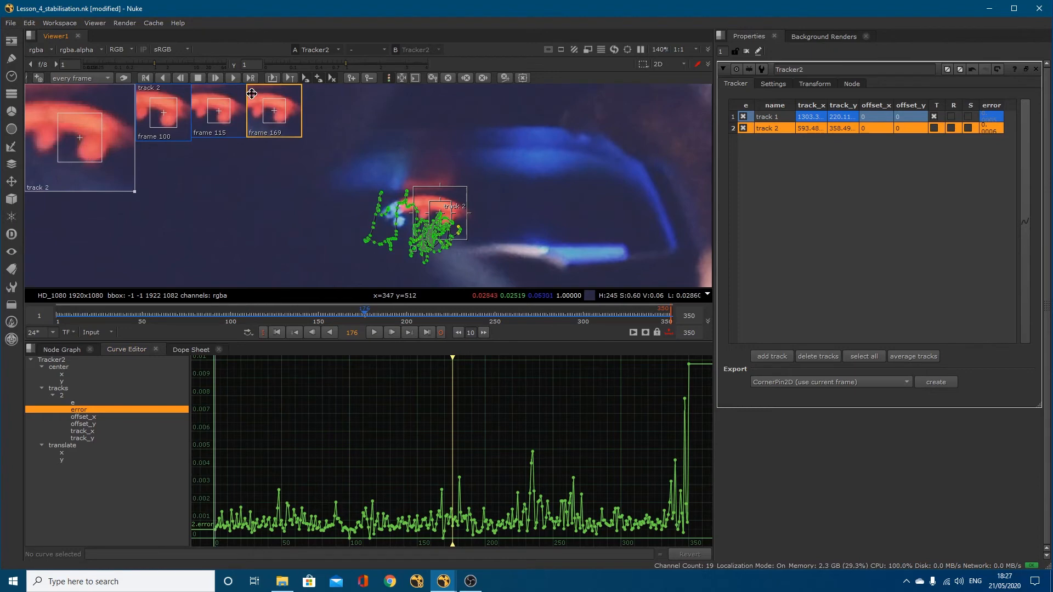
{"action": "left_click", "coordinate": [232, 79]}
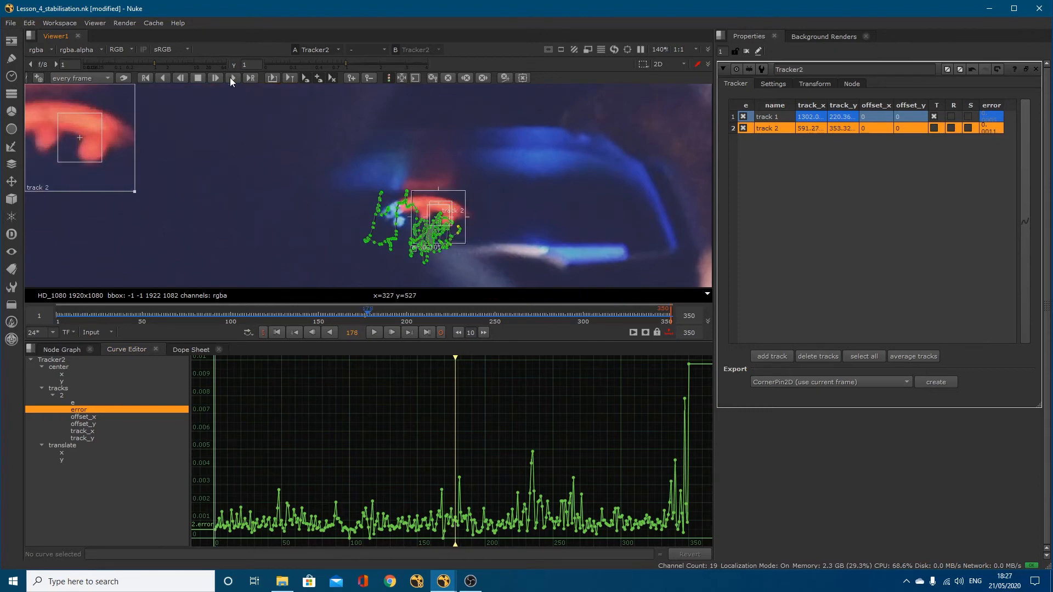
{"action": "left_click", "coordinate": [199, 78]}
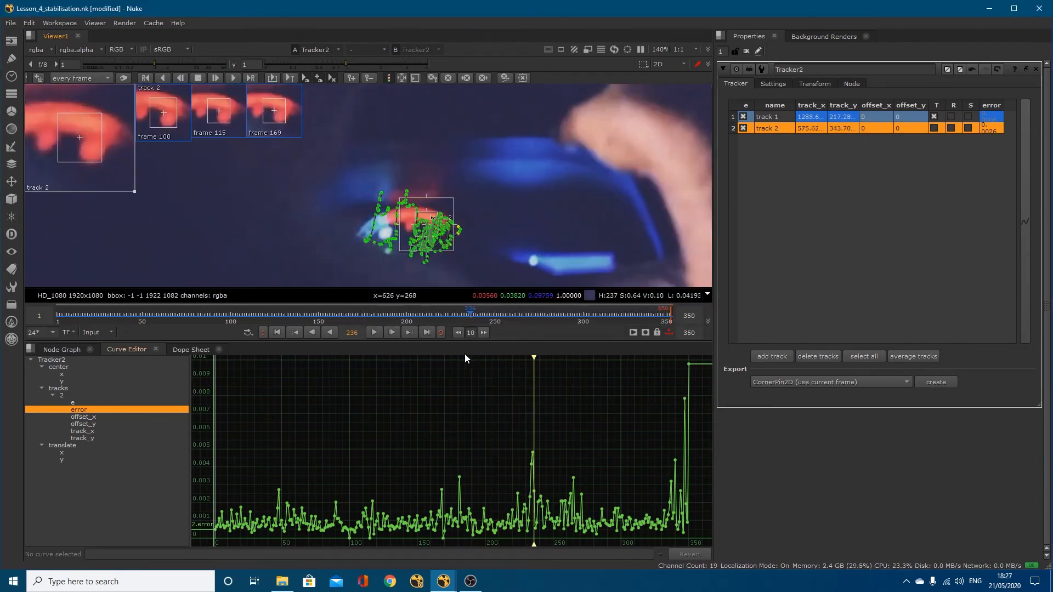
Step: Go back to frame 232 and track track 2 forwards one frame at a time through the error peak to frame 237
{"action": "key", "text": "Left"}
{"action": "key", "text": "Left"}
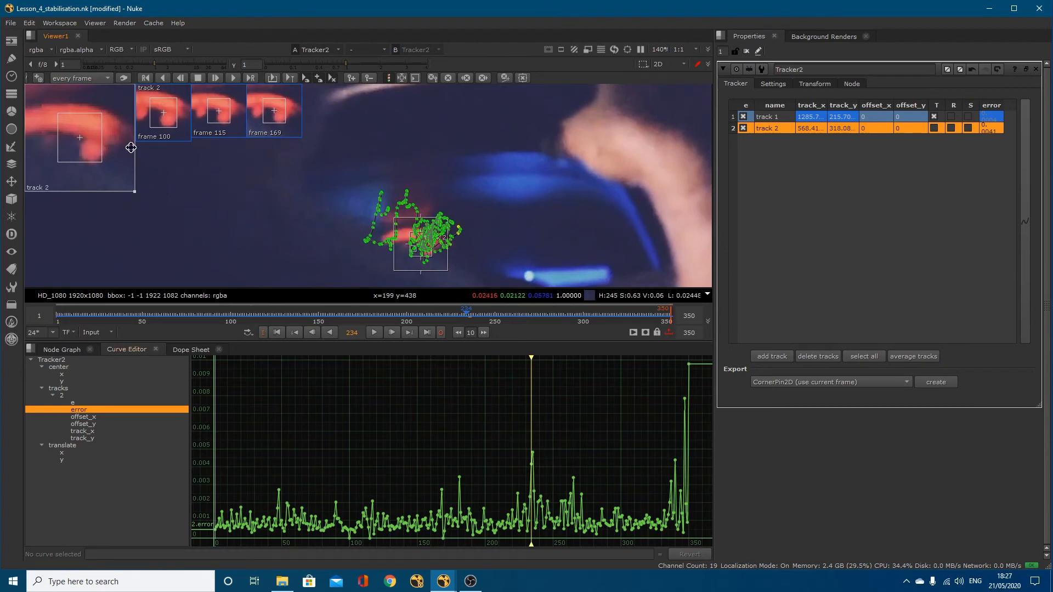
{"action": "key", "text": "Left"}
{"action": "key", "text": "Left"}
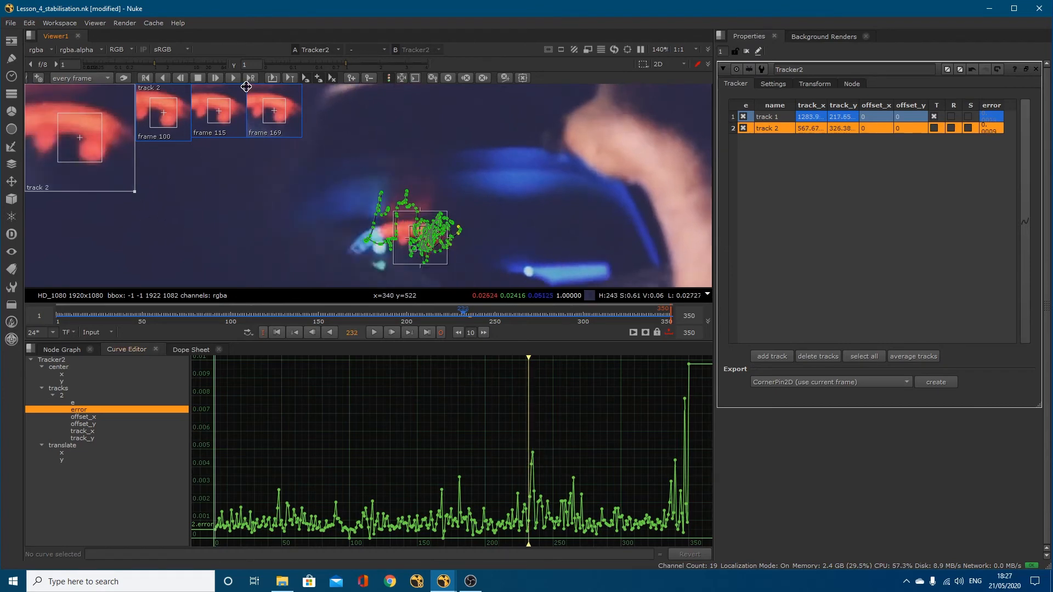
{"action": "left_click", "coordinate": [216, 79]}
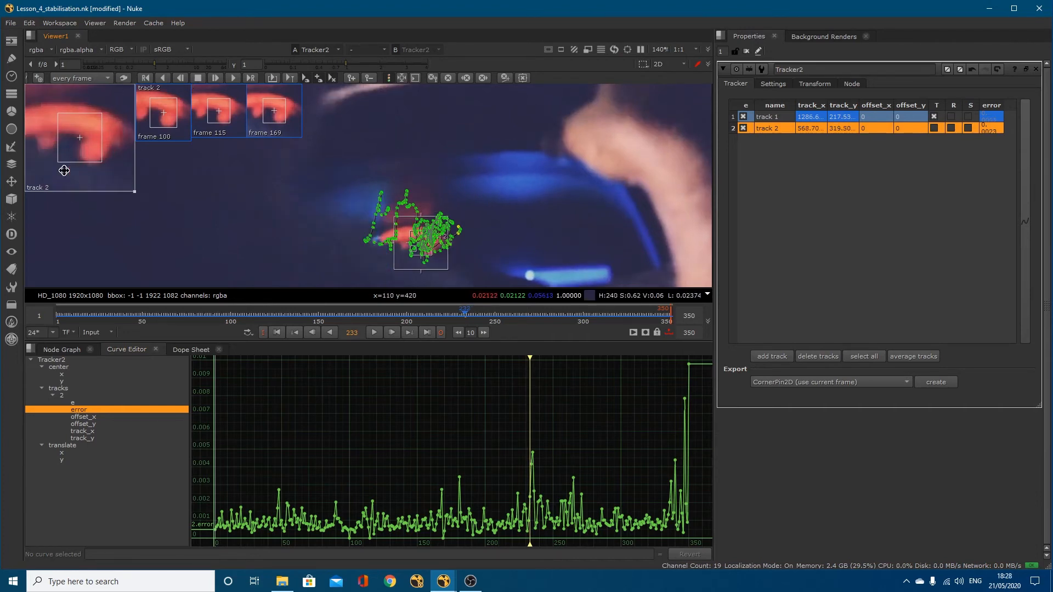
{"action": "left_click", "coordinate": [219, 78]}
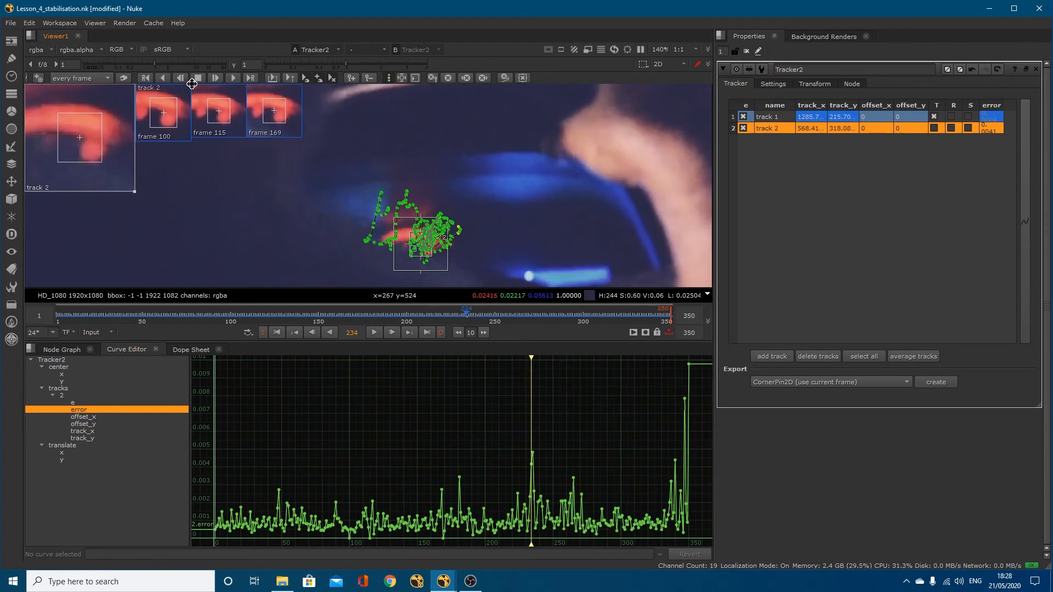
{"action": "left_click", "coordinate": [217, 79]}
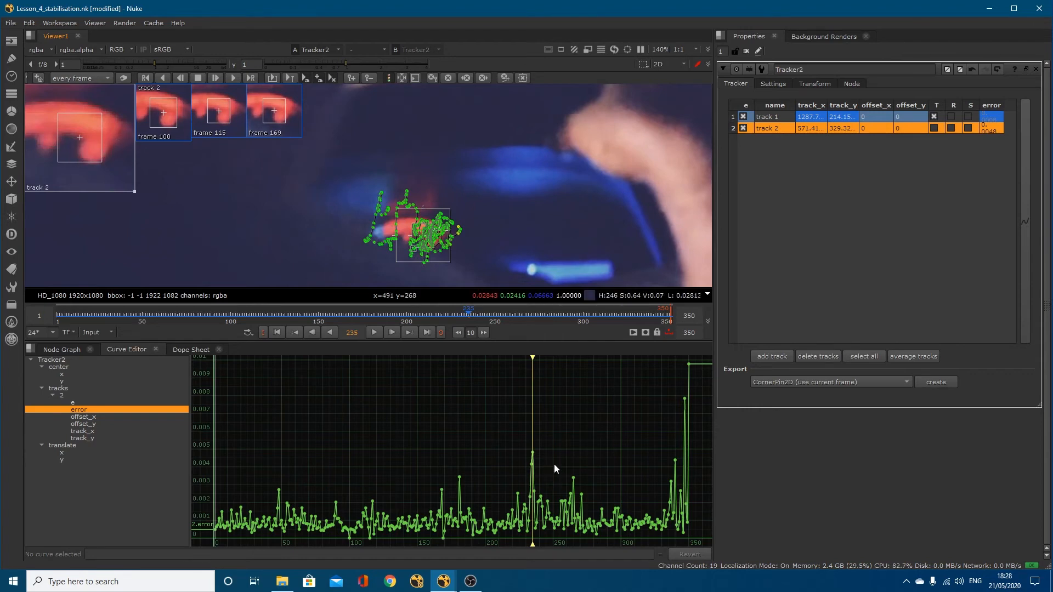
{"action": "left_click", "coordinate": [218, 80]}
{"action": "left_click", "coordinate": [219, 79]}
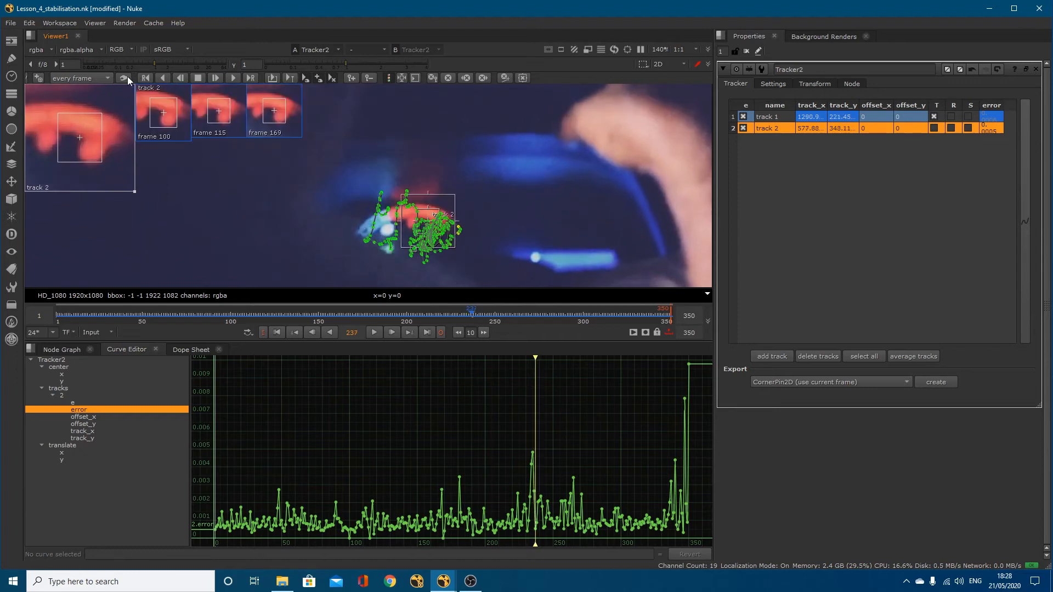
Step: Track track 2 frame by frame from frame 237 to 242, and continue with automatic tracking to frame 261
{"action": "left_click", "coordinate": [218, 77]}
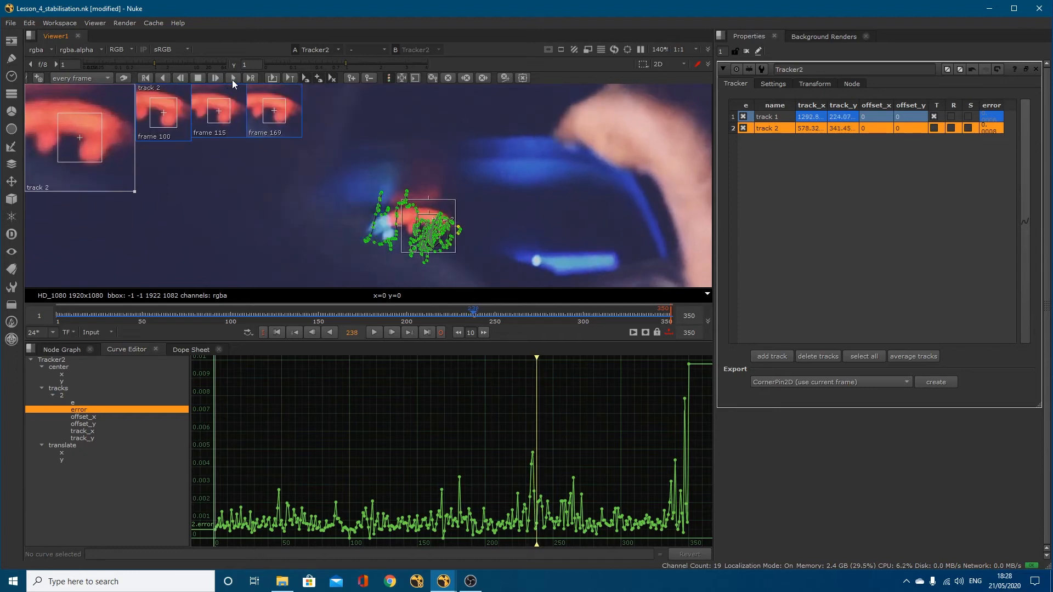
{"action": "left_click", "coordinate": [215, 78]}
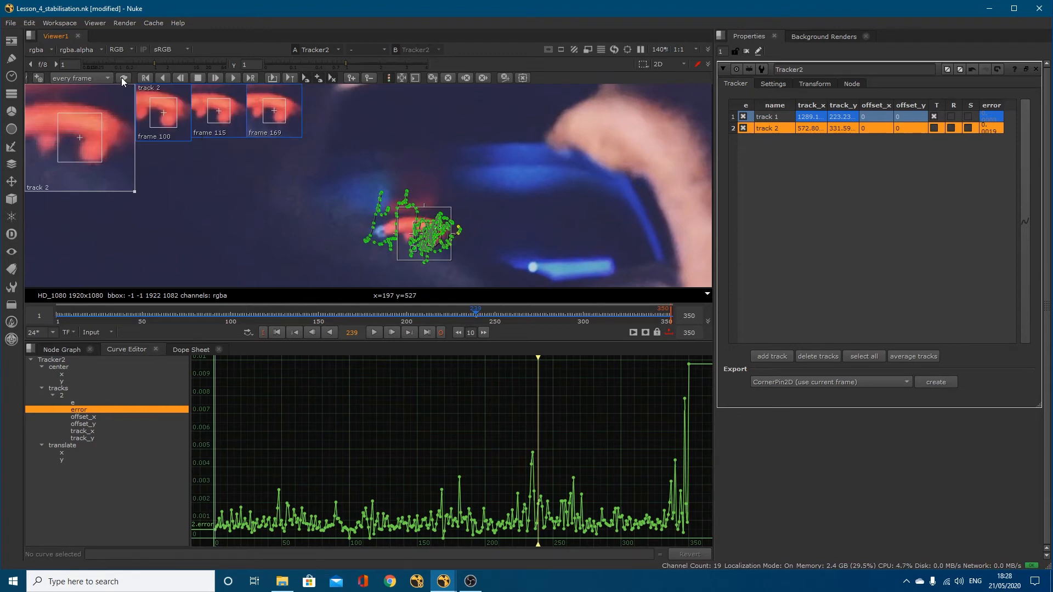
{"action": "left_click", "coordinate": [218, 78]}
{"action": "left_click", "coordinate": [219, 77]}
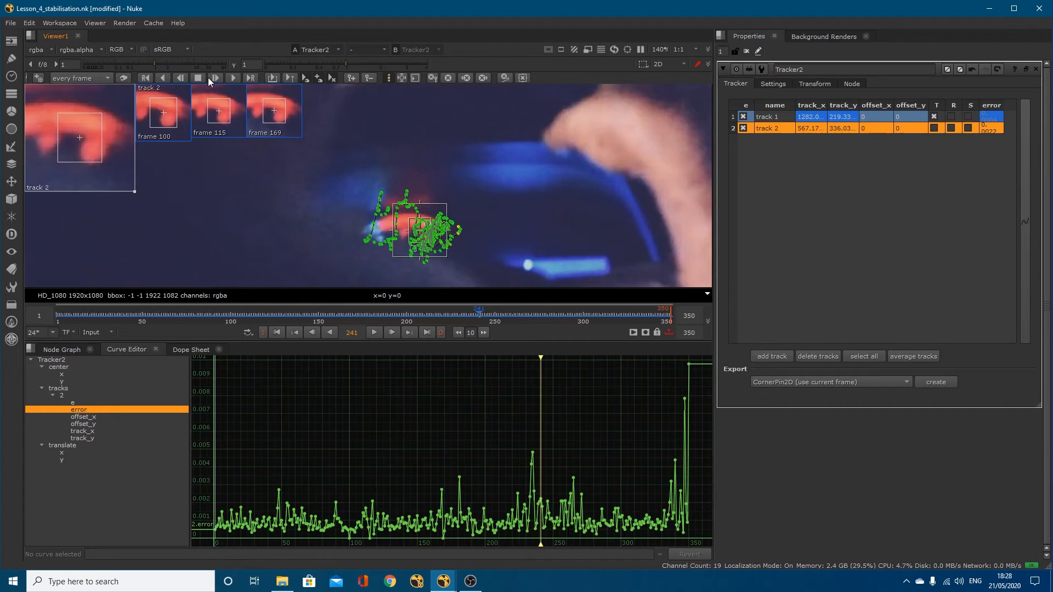
{"action": "left_click", "coordinate": [215, 78]}
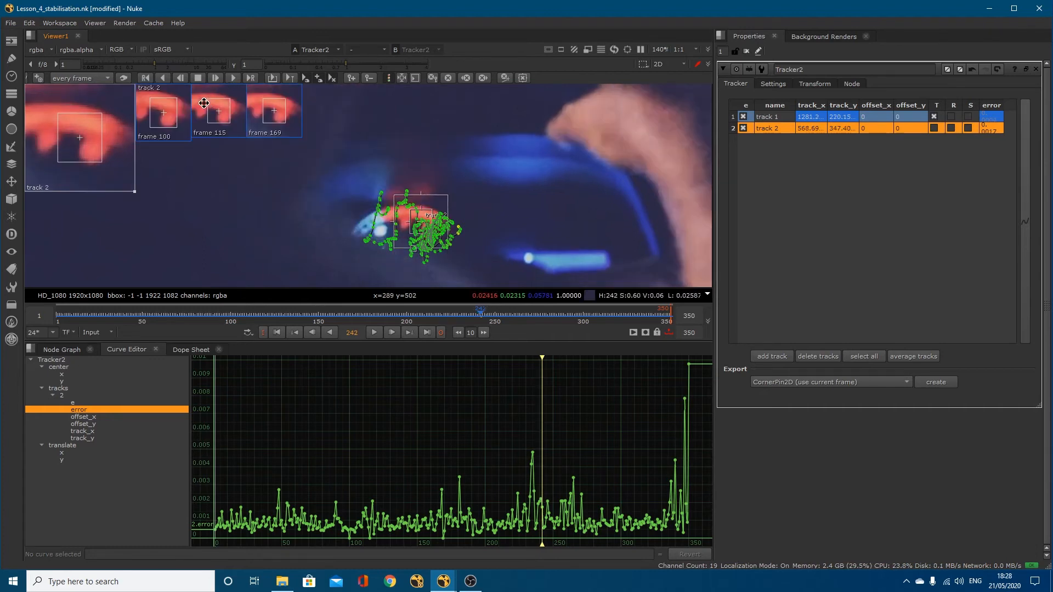
{"action": "left_click", "coordinate": [234, 78]}
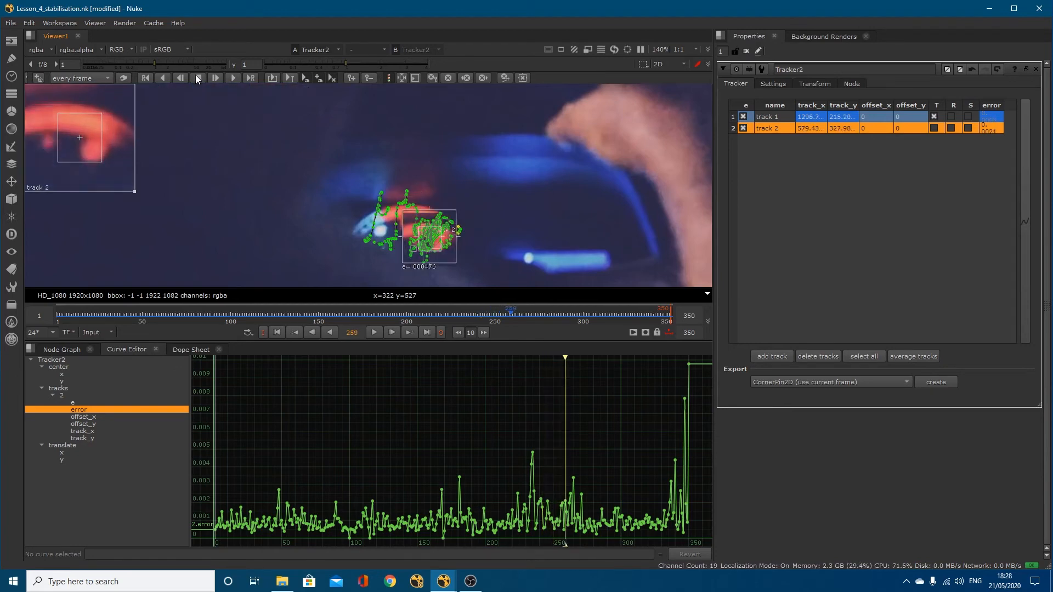
{"action": "left_click", "coordinate": [198, 78]}
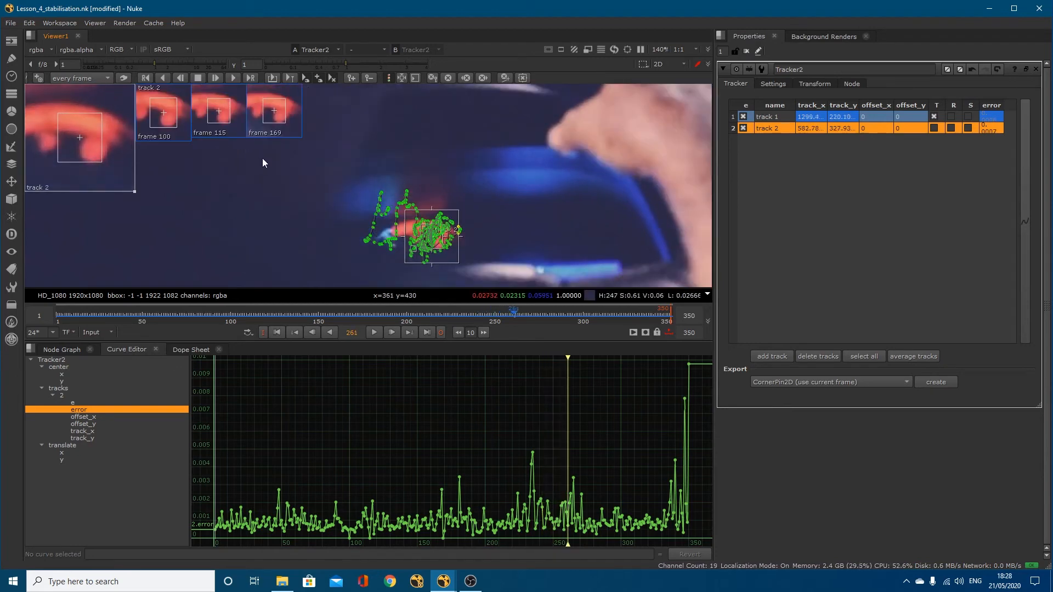
Step: Go back to frame 255, track one frame forwards to 256 and nudge track 2 to about x 582.7, y 319.0
{"action": "key", "text": "Left"}
{"action": "key", "text": "Left"}
{"action": "key", "text": "Left"}
{"action": "key", "text": "Left"}
{"action": "key", "text": "Left"}
{"action": "key", "text": "Left"}
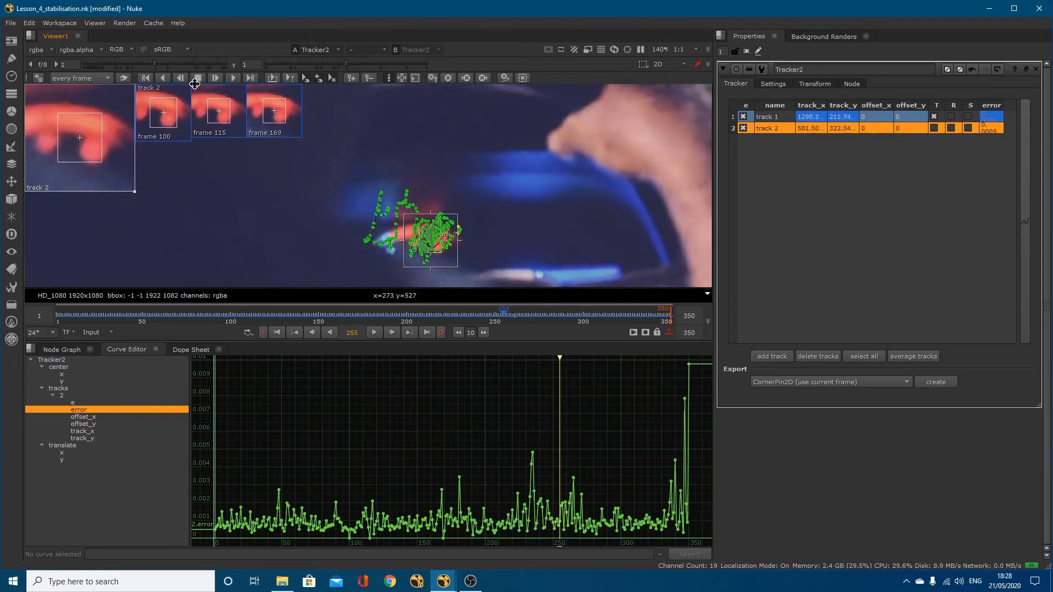
{"action": "left_click", "coordinate": [216, 80]}
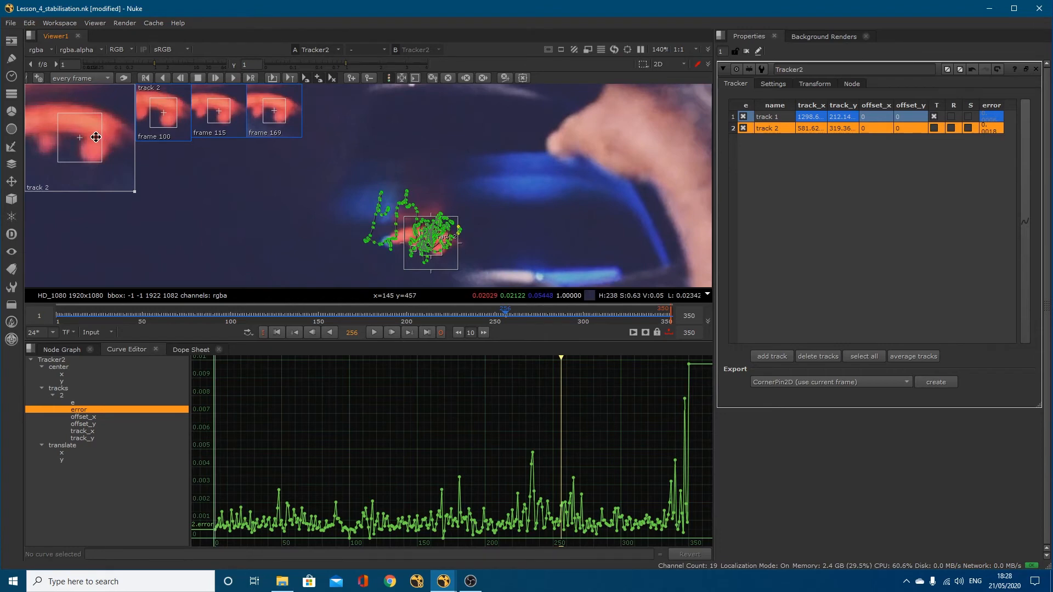
{"action": "left_click_drag", "start_coordinate": [96, 137], "coordinate": [95, 137]}
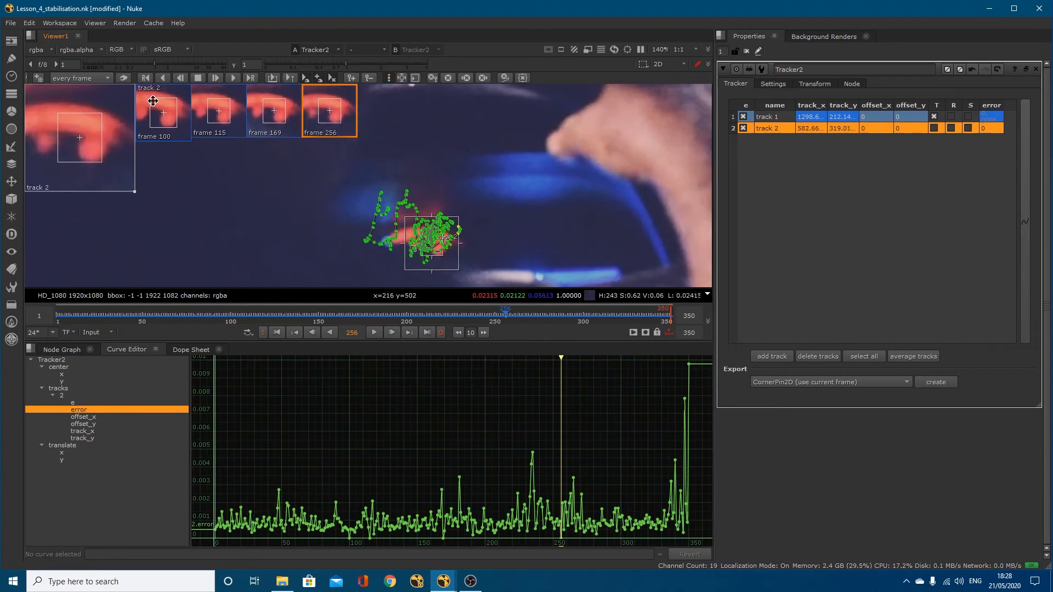
Step: Track track 2 one frame at a time from frame 256 to 260, and continue automatically to about frame 292
{"action": "left_click", "coordinate": [216, 80]}
{"action": "left_click", "coordinate": [216, 80]}
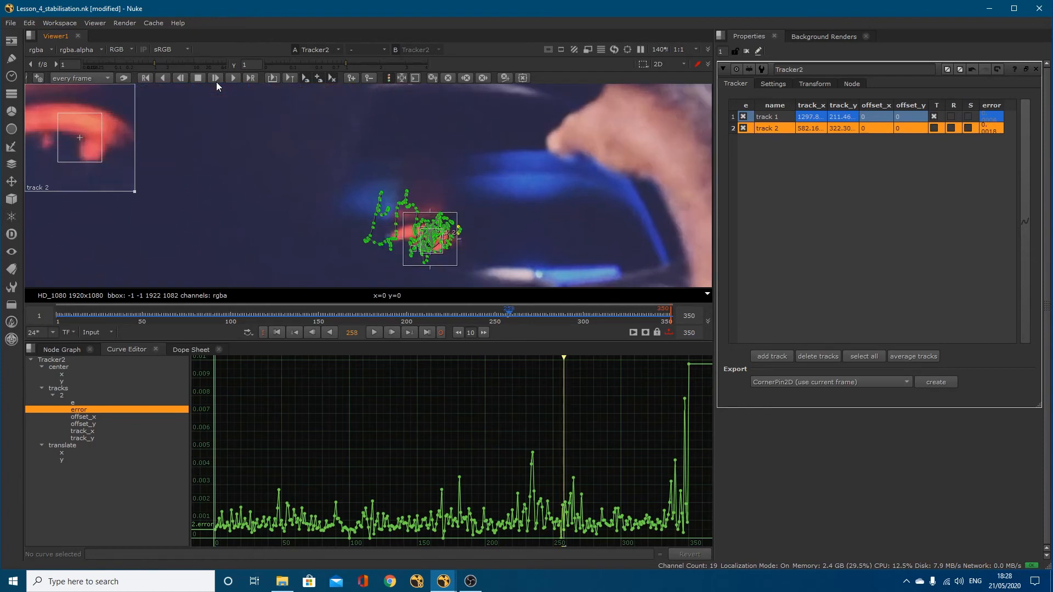
{"action": "left_click", "coordinate": [216, 80]}
{"action": "left_click", "coordinate": [216, 80]}
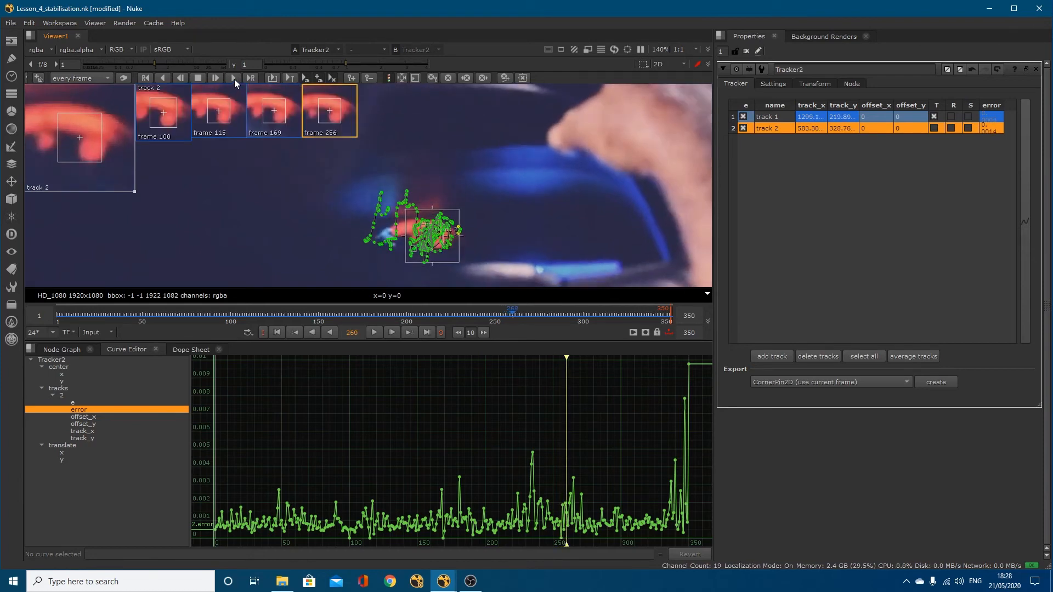
{"action": "left_click", "coordinate": [234, 79]}
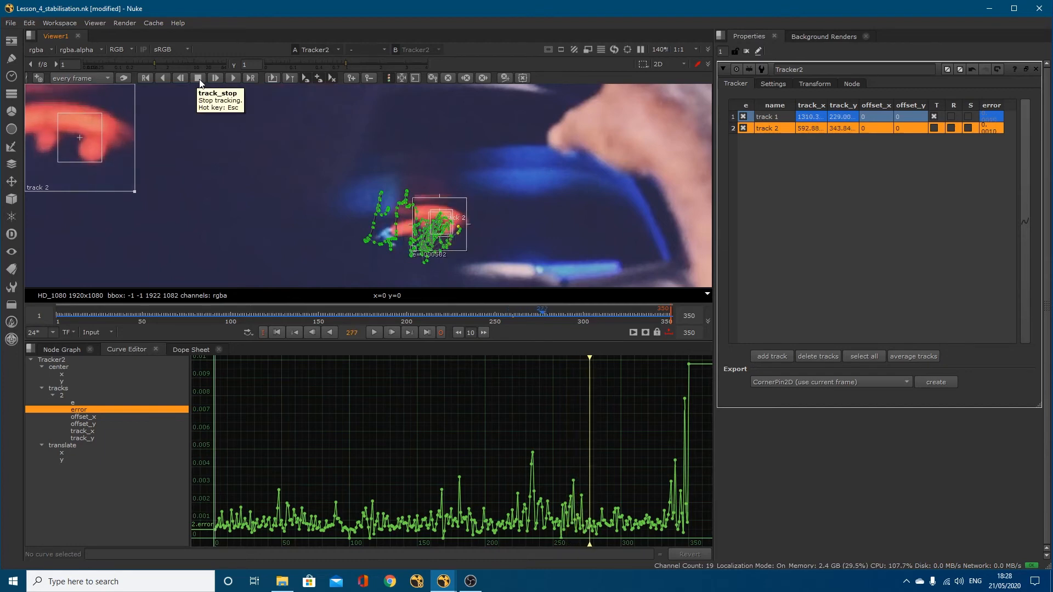
{"action": "left_click", "coordinate": [199, 79]}
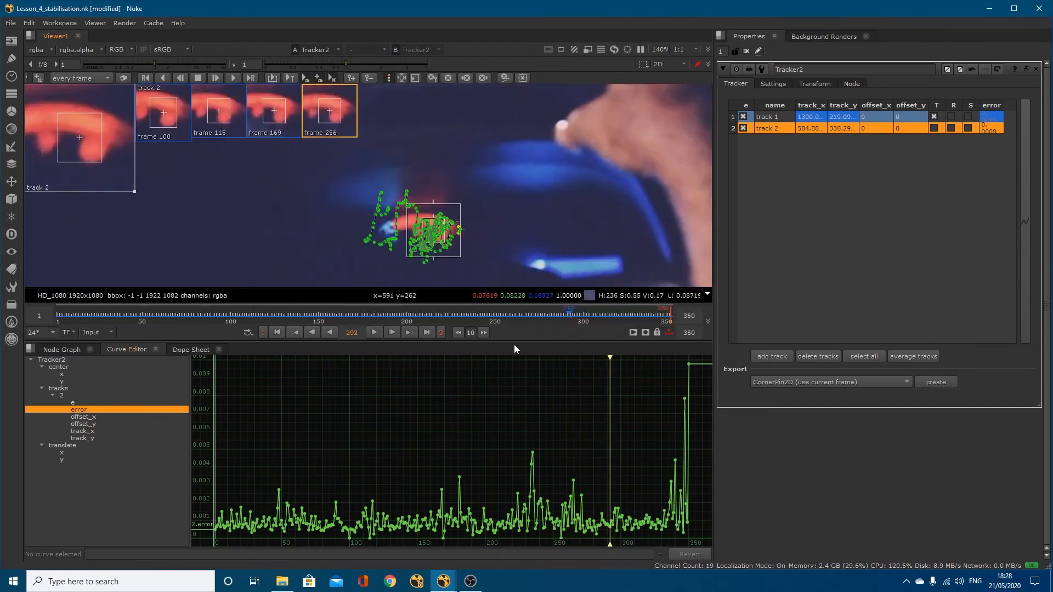
Step: Check track 2's placement on its feature frame by frame between frames 284 and 294, finishing at frame 293
{"action": "key", "text": "Left"}
{"action": "key", "text": "Left"}
{"action": "key", "text": "Left"}
{"action": "key", "text": "Left"}
{"action": "key", "text": "Left"}
{"action": "key", "text": "Left"}
{"action": "key", "text": "Left"}
{"action": "key", "text": "Left"}
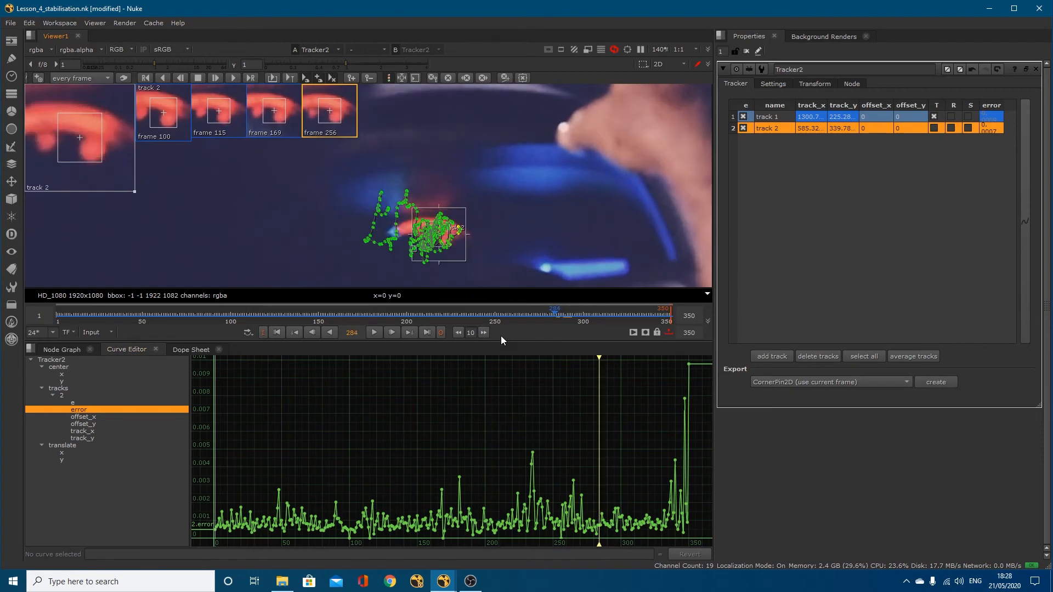
{"action": "key", "text": "Right"}
{"action": "key", "text": "Right"}
{"action": "key", "text": "Right"}
{"action": "key", "text": "Right"}
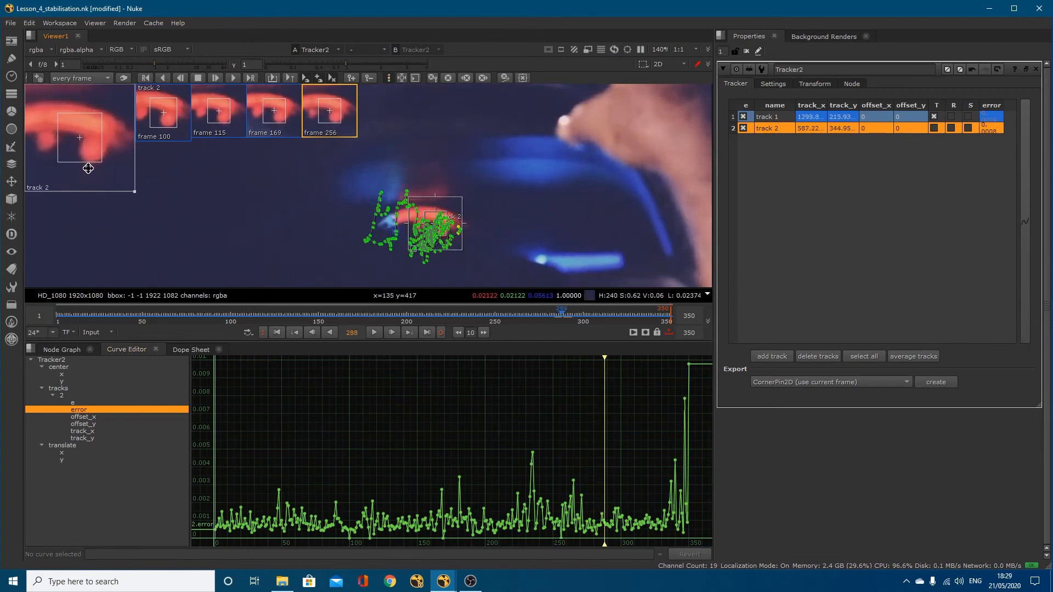
{"action": "key", "text": "Right"}
{"action": "key", "text": "Right"}
{"action": "key", "text": "Right"}
{"action": "key", "text": "Right"}
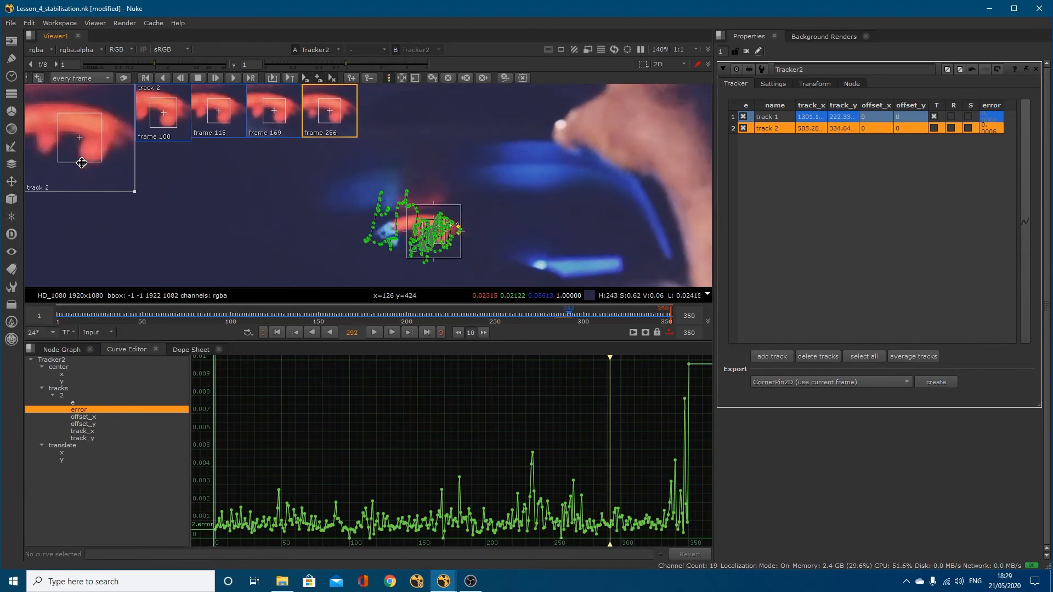
{"action": "key", "text": "Right"}
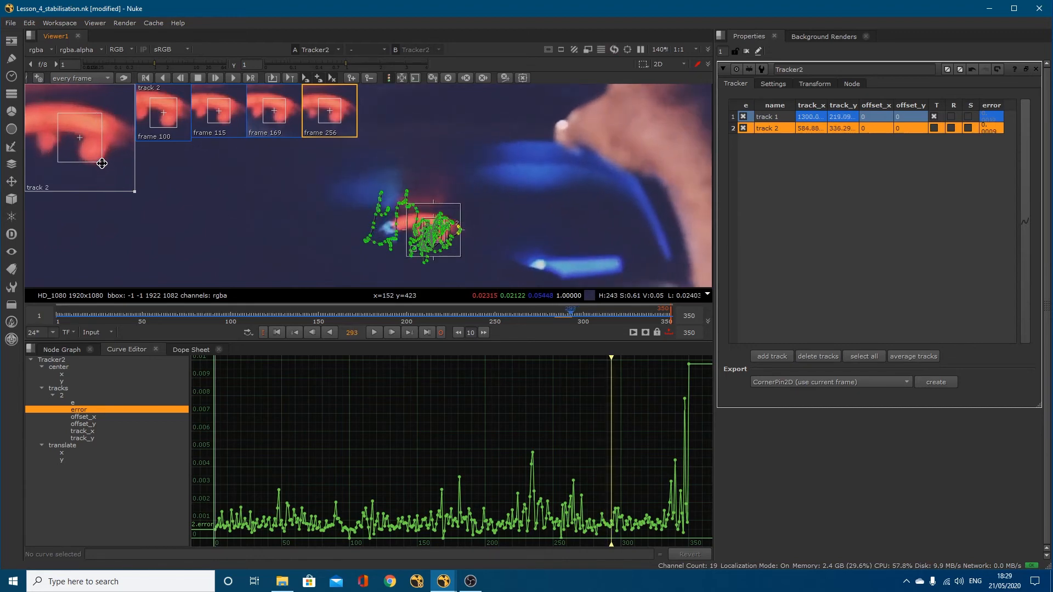
{"action": "key", "text": "Right"}
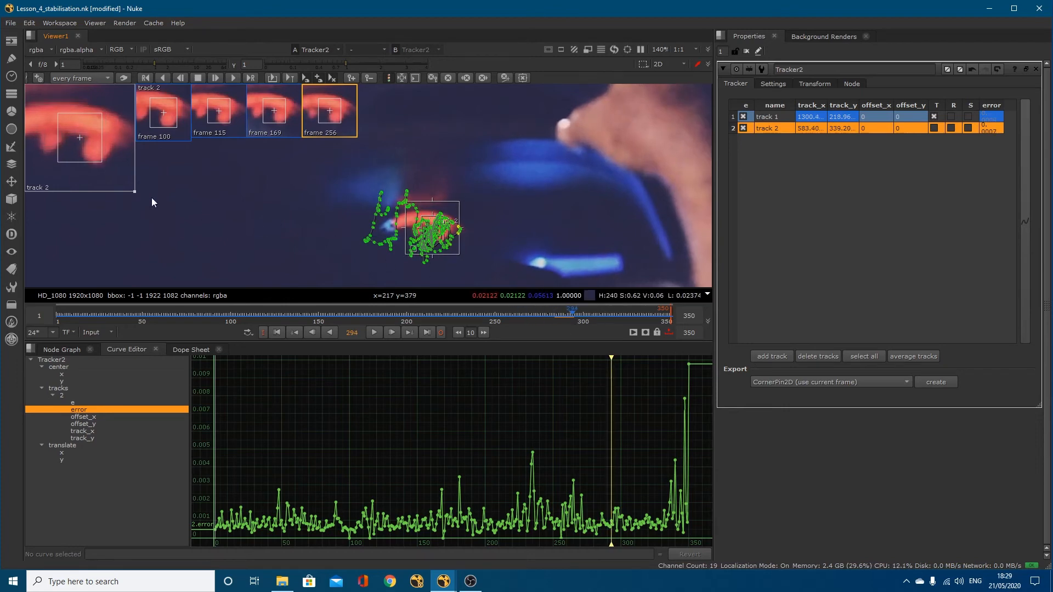
{"action": "key", "text": "Left"}
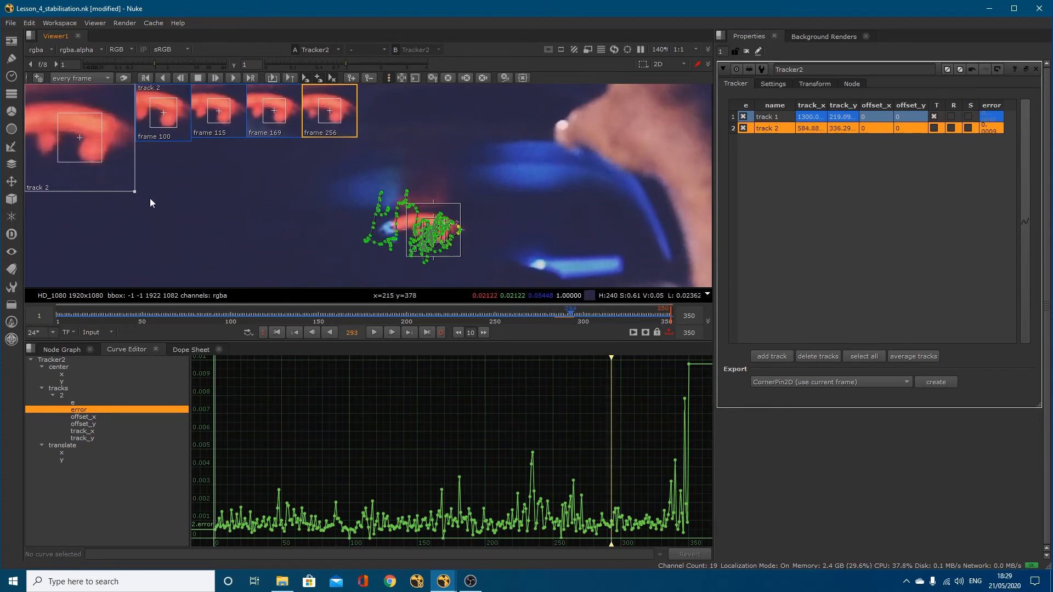
{"action": "key", "text": "Left"}
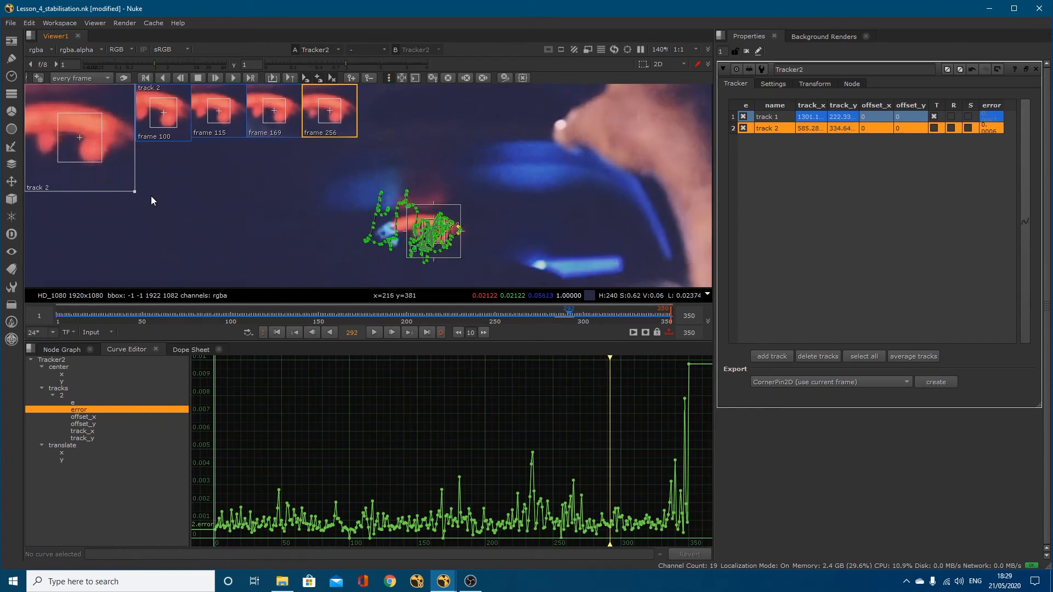
{"action": "key", "text": "Right"}
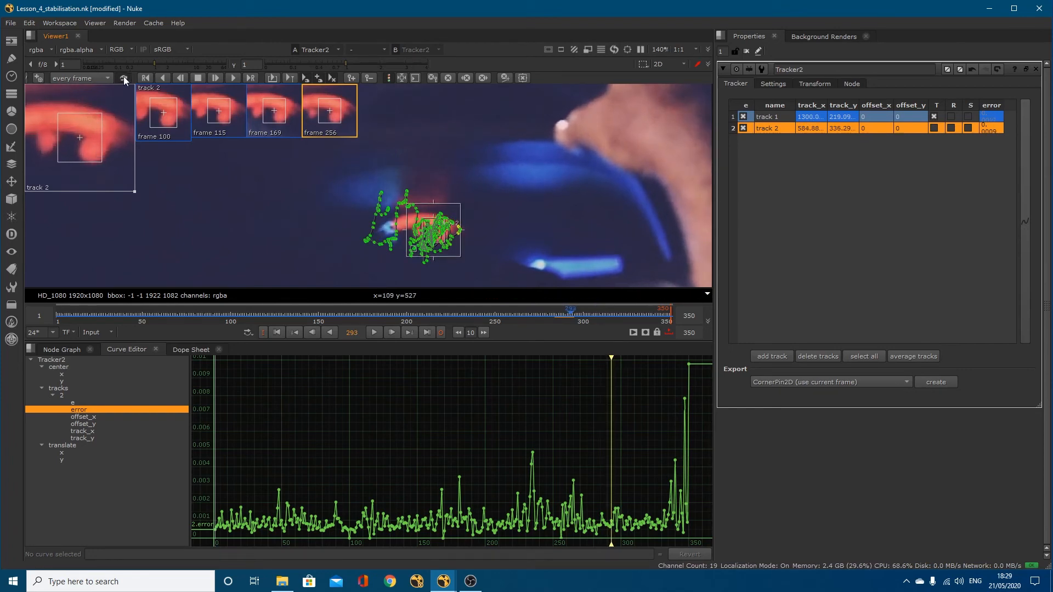
Step: Track track 2 one frame at a time from frame 293 to 295, and continue automatically to frame 331
{"action": "left_click", "coordinate": [217, 76]}
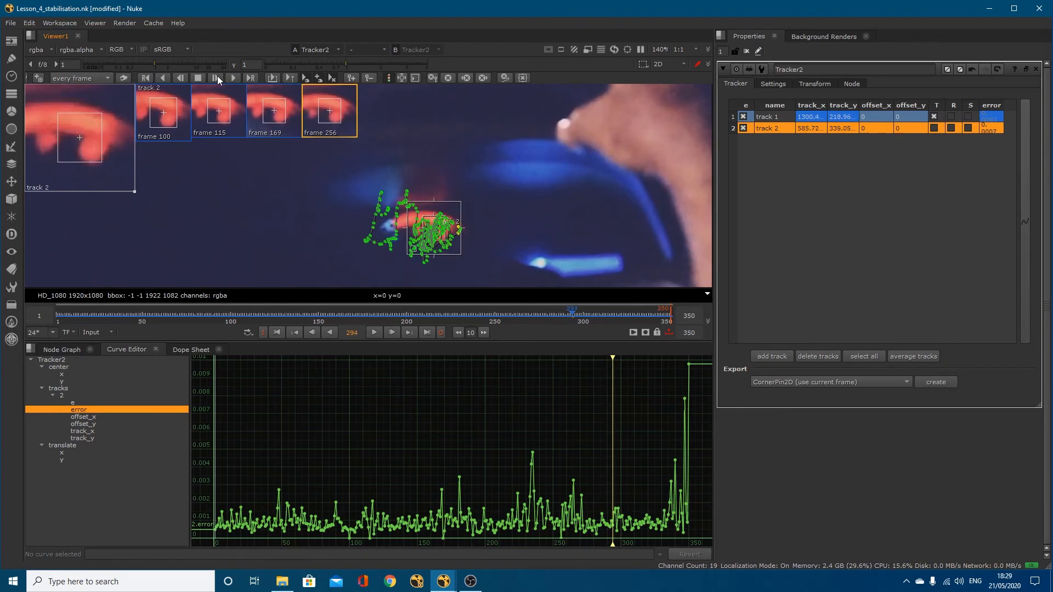
{"action": "left_click", "coordinate": [217, 76]}
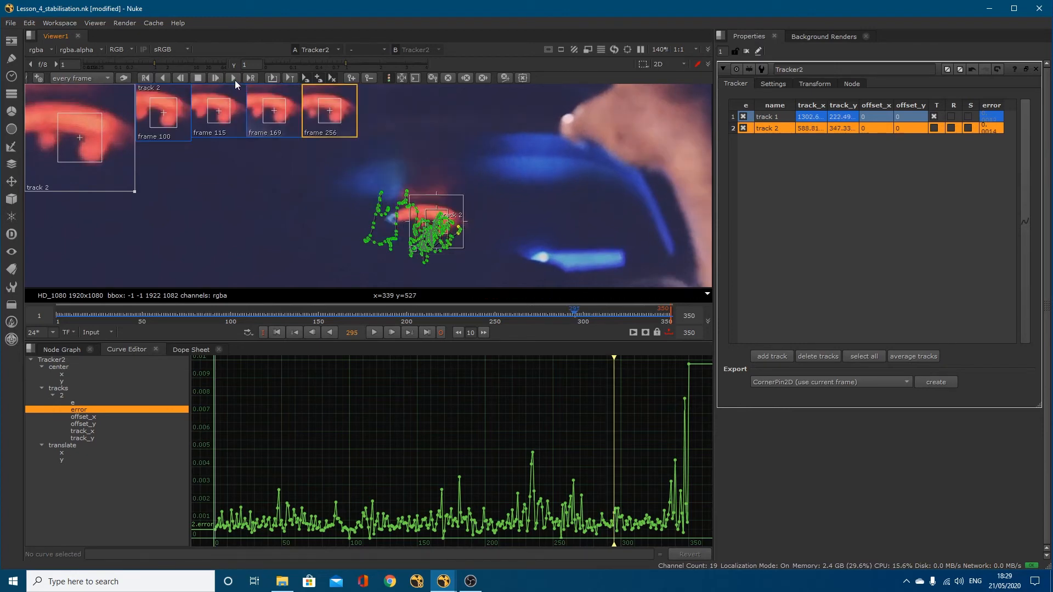
{"action": "left_click", "coordinate": [235, 80]}
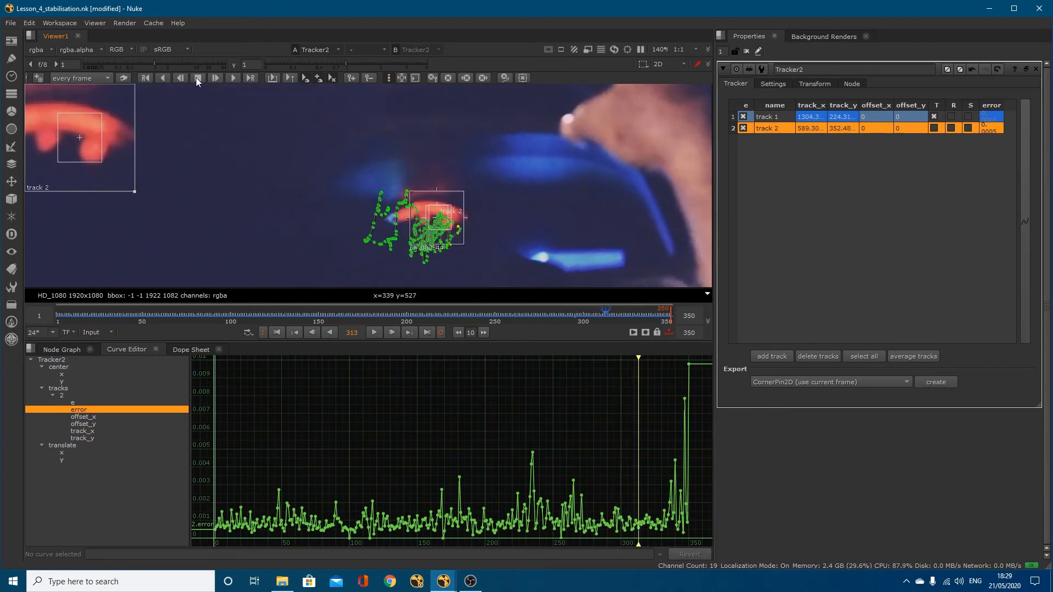
{"action": "left_click", "coordinate": [197, 77]}
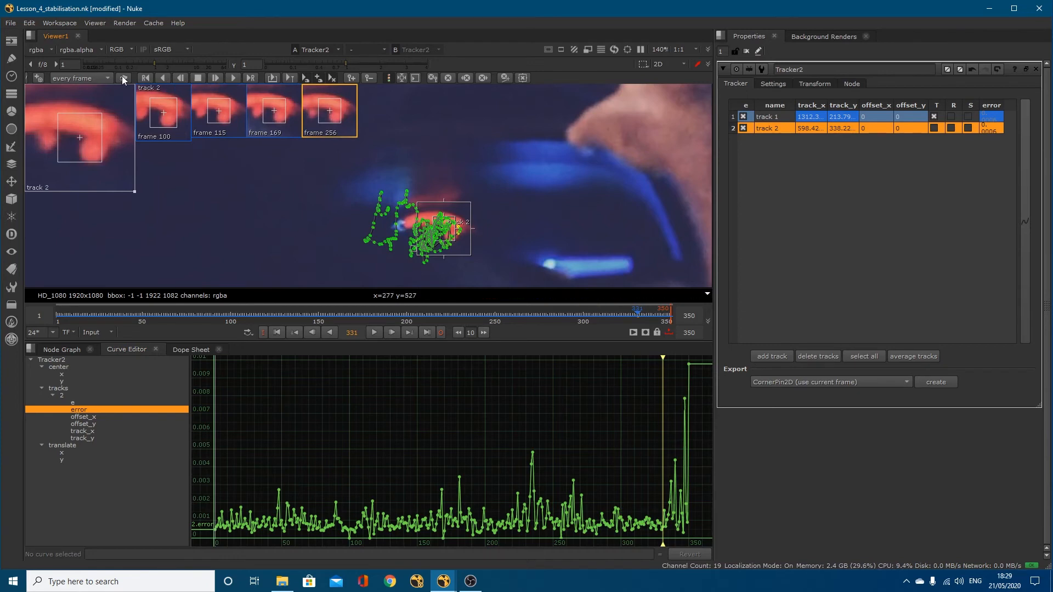
Step: Track track 2 forwards one frame at a time from frame 331 to 336
{"action": "left_click", "coordinate": [215, 80]}
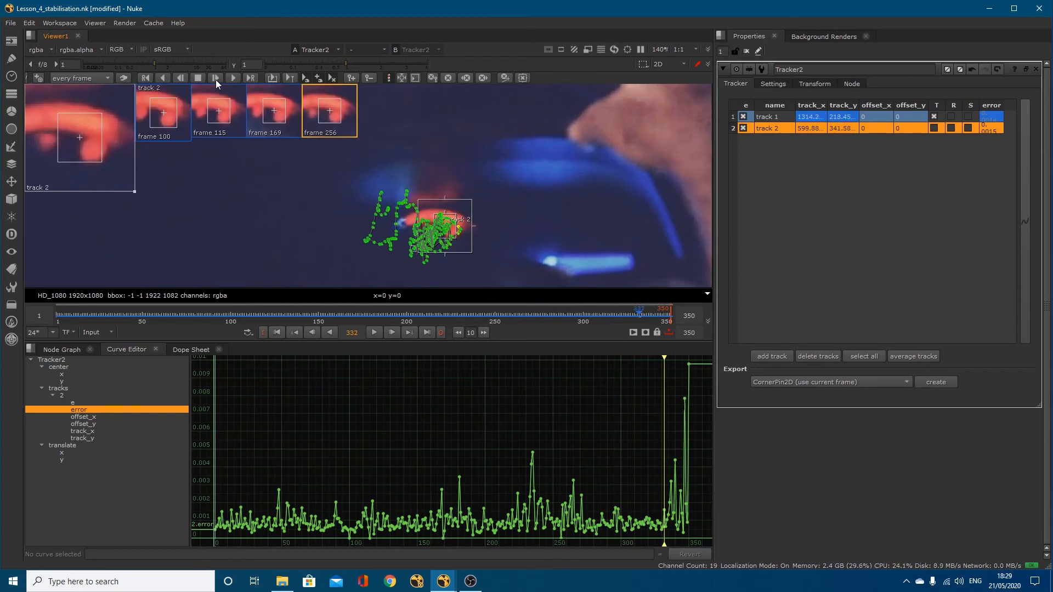
{"action": "left_click", "coordinate": [216, 80]}
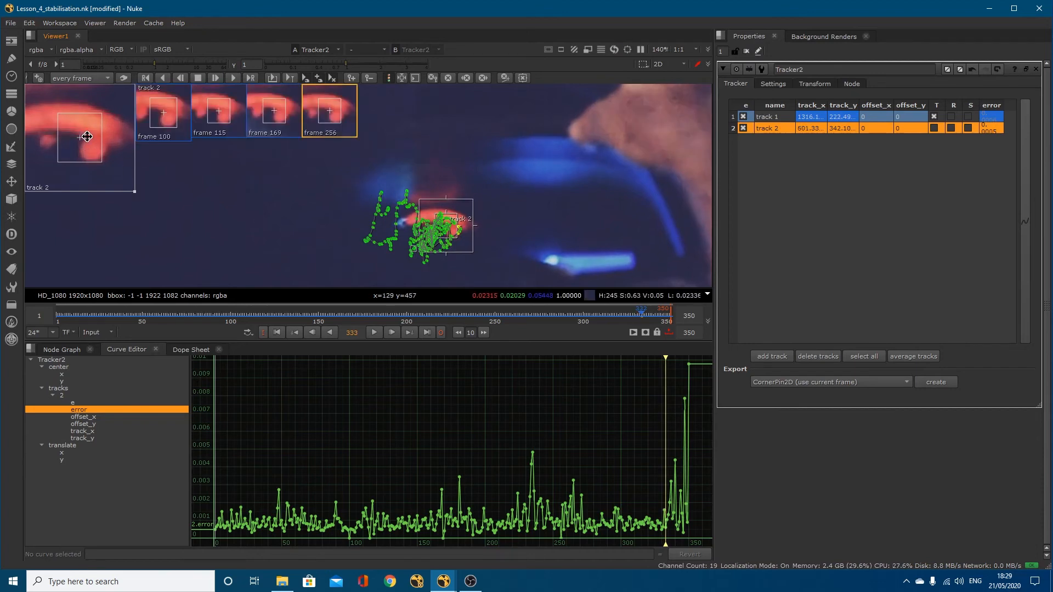
{"action": "left_click", "coordinate": [213, 78]}
{"action": "left_click", "coordinate": [213, 78]}
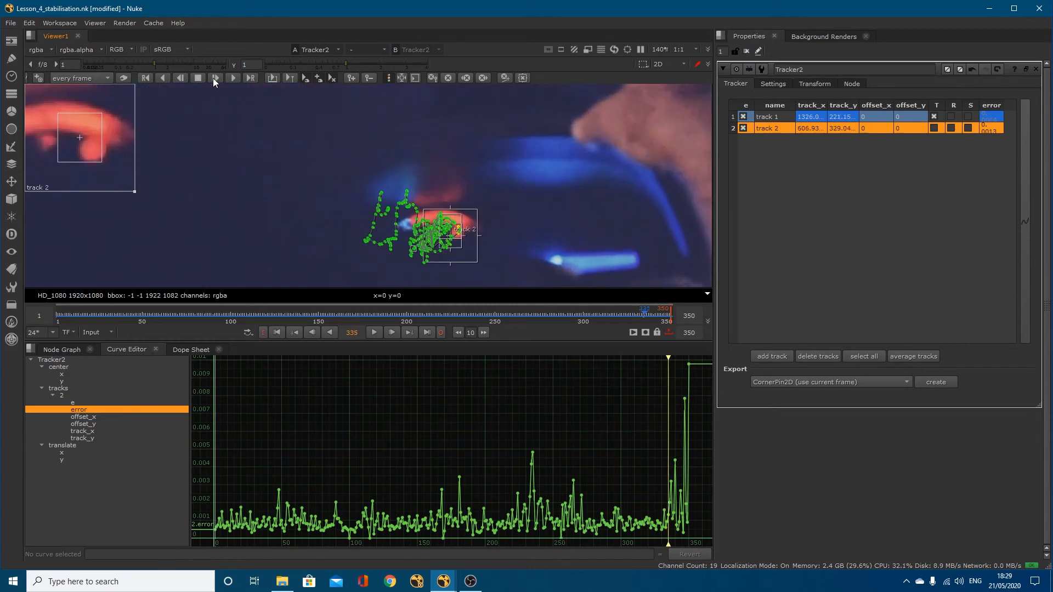
{"action": "left_click", "coordinate": [213, 78]}
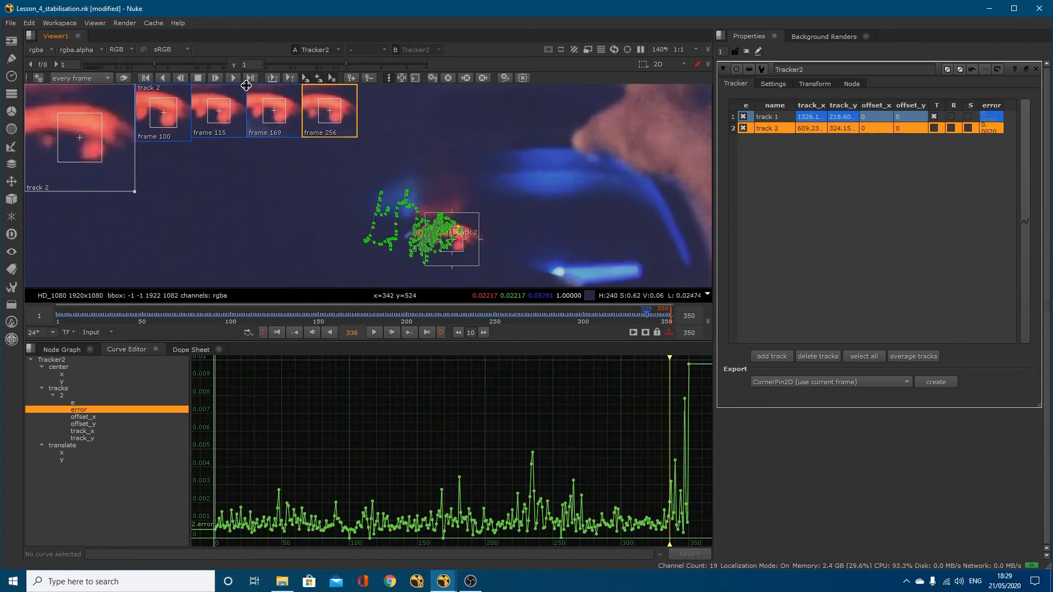
Step: Track track 2 forwards one frame at a time from frame 336 to 347
{"action": "left_click", "coordinate": [216, 78]}
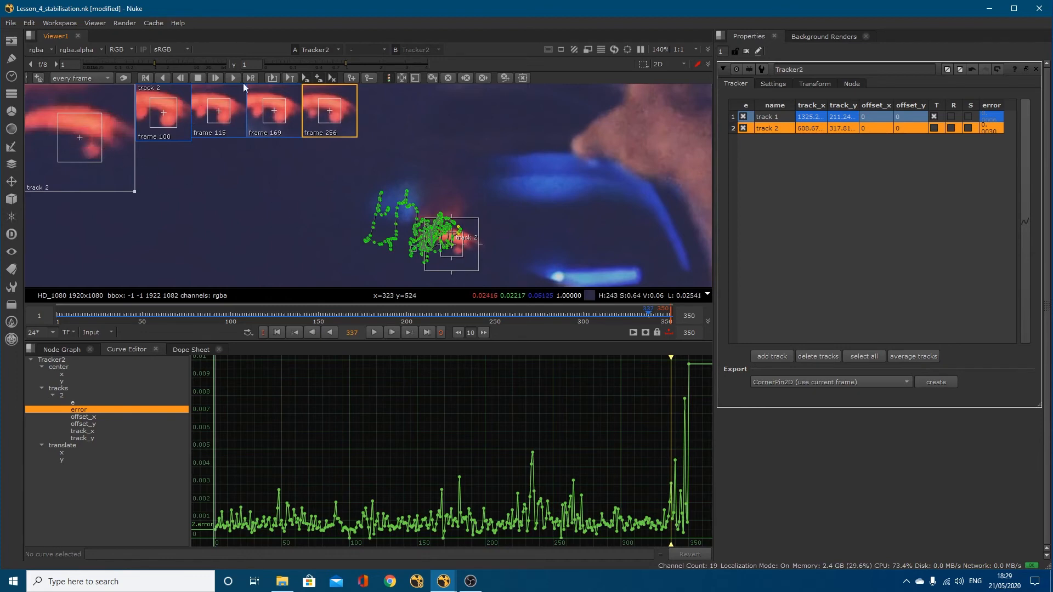
{"action": "left_click", "coordinate": [216, 77]}
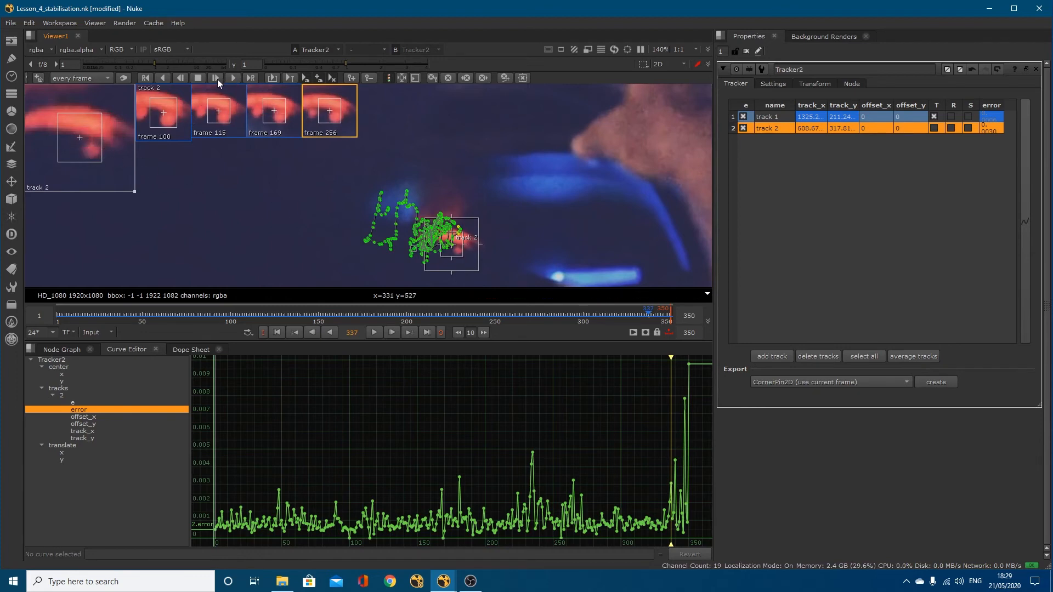
{"action": "left_click", "coordinate": [215, 78]}
{"action": "left_click", "coordinate": [215, 78]}
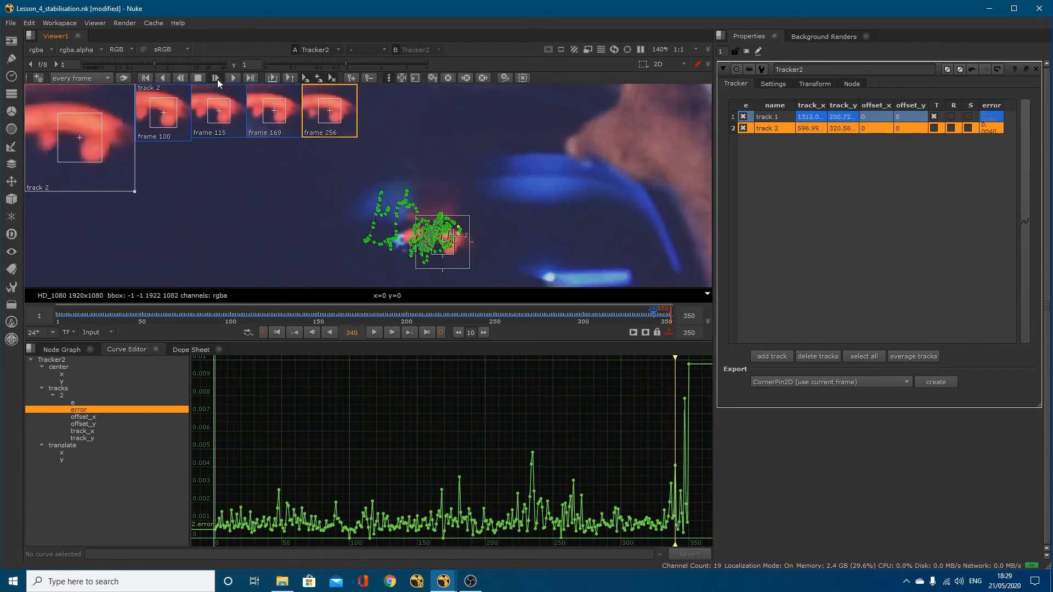
{"action": "left_click", "coordinate": [217, 79]}
{"action": "left_click", "coordinate": [217, 79]}
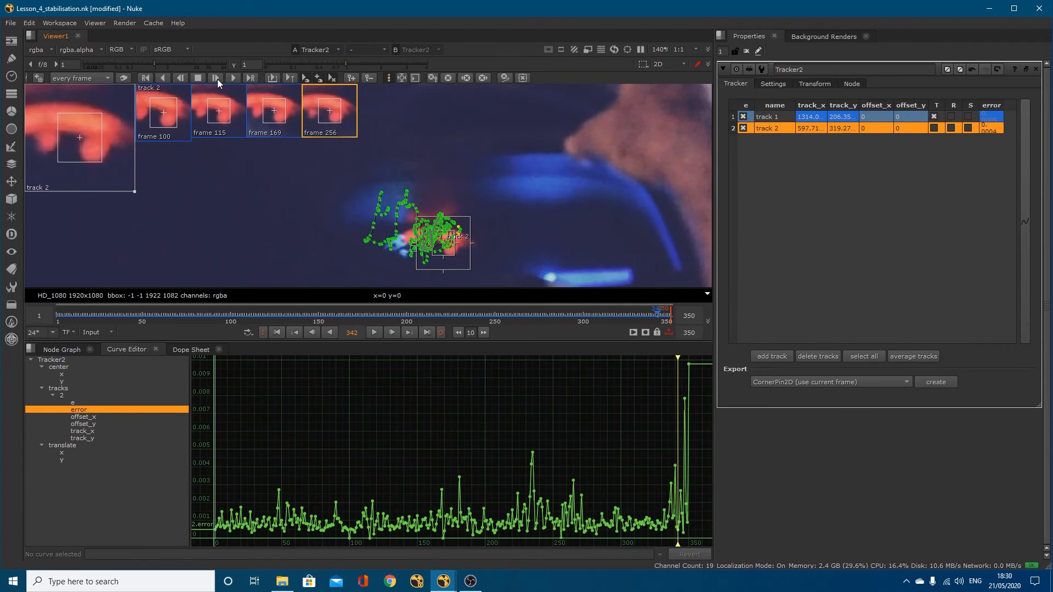
{"action": "left_click", "coordinate": [217, 79]}
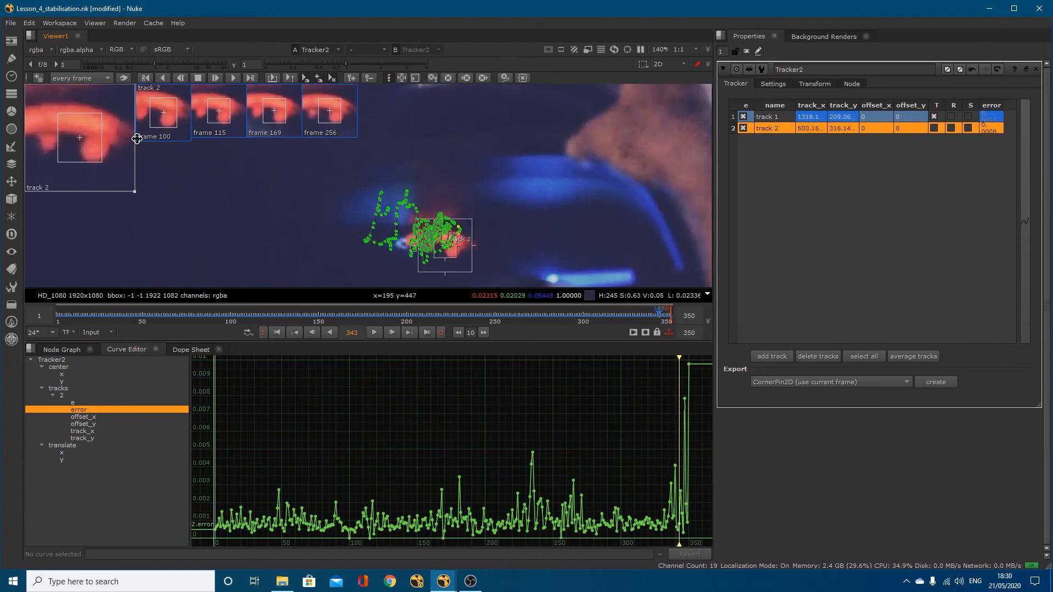
{"action": "left_click", "coordinate": [218, 78]}
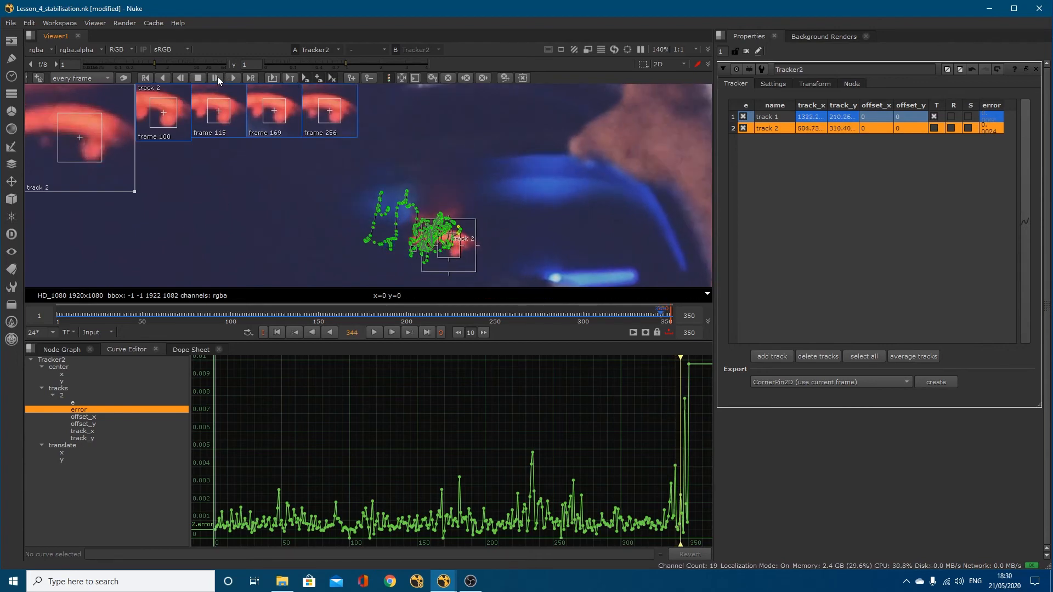
{"action": "left_click", "coordinate": [217, 77]}
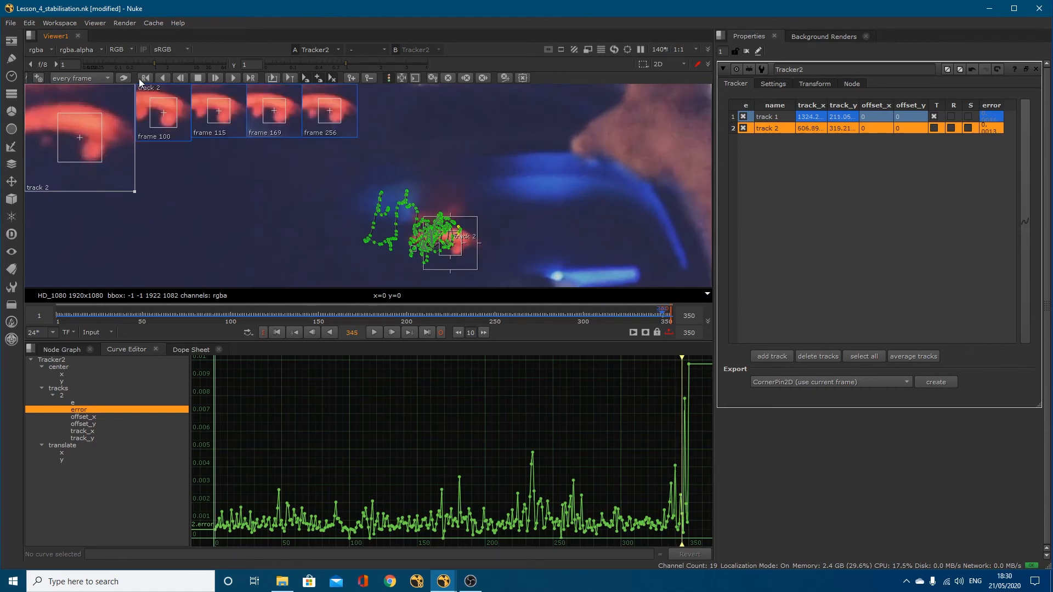
{"action": "left_click", "coordinate": [215, 77]}
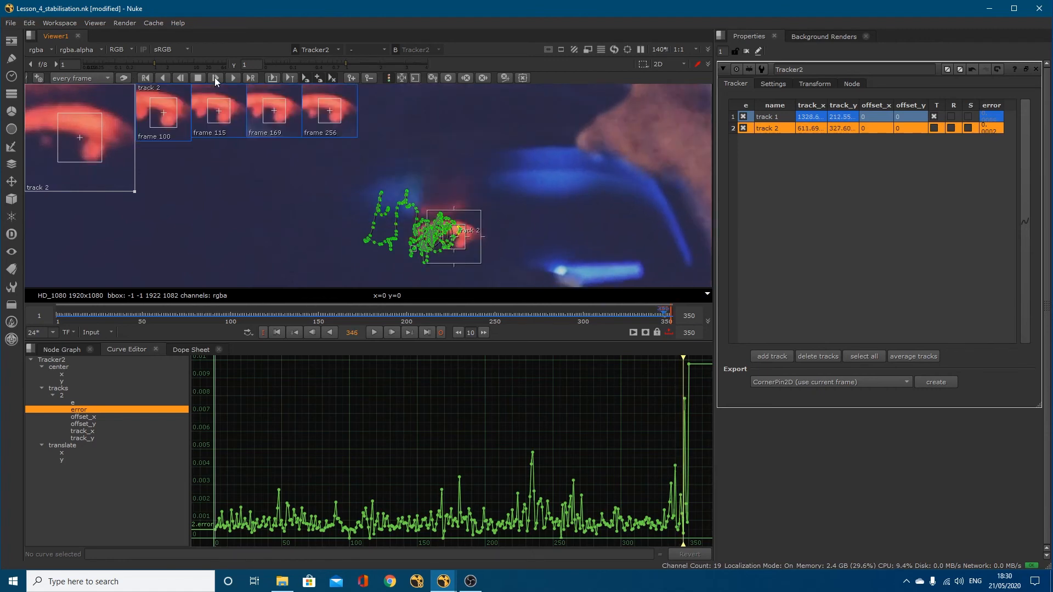
{"action": "left_click", "coordinate": [215, 78]}
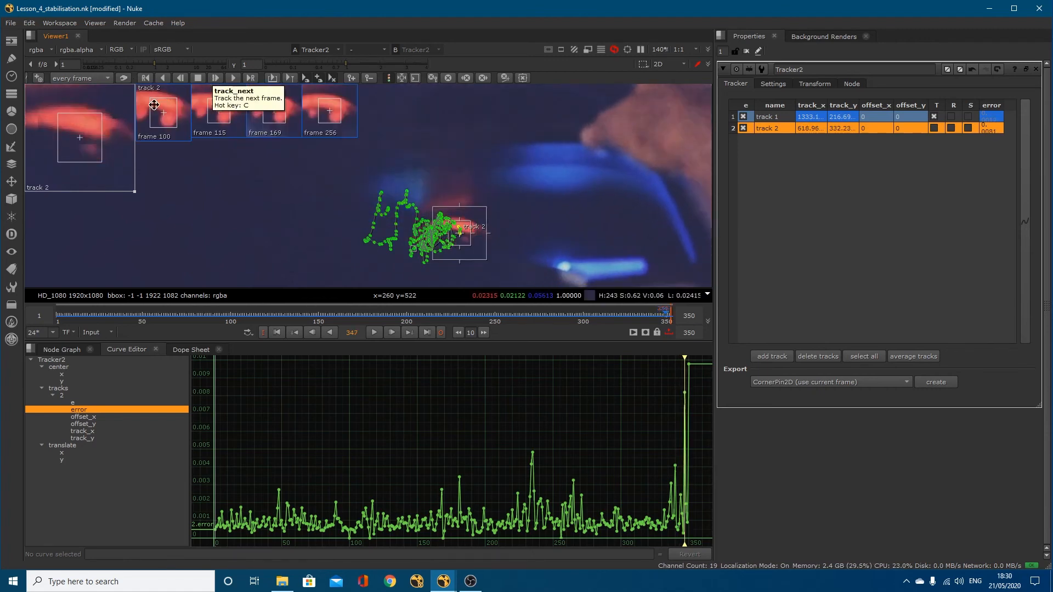
Step: Finish tracking track 2 one frame at a time from frame 347 to the last frame, 350, watching the feature up close
{"action": "scroll", "coordinate": [470, 243], "scroll_direction": "up", "scroll_amount": 10}
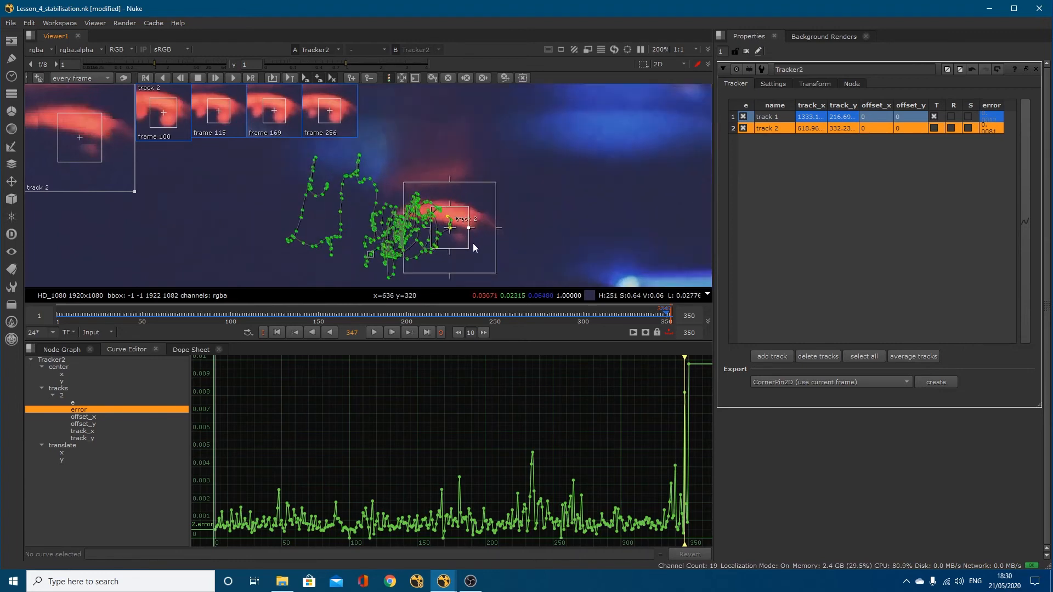
{"action": "left_click", "coordinate": [216, 77]}
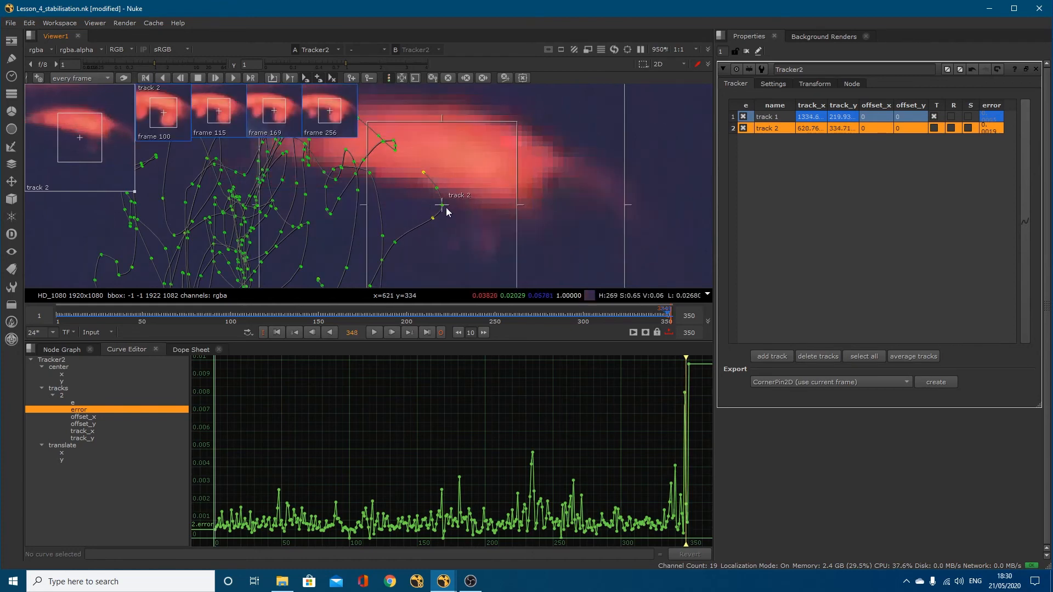
{"action": "left_click", "coordinate": [217, 79]}
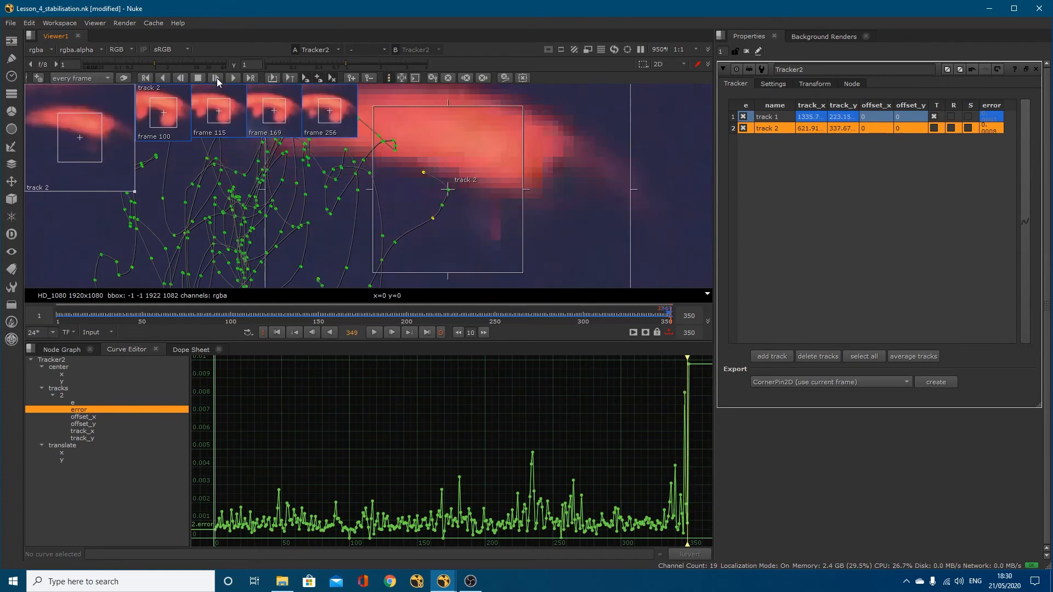
{"action": "left_click", "coordinate": [217, 79]}
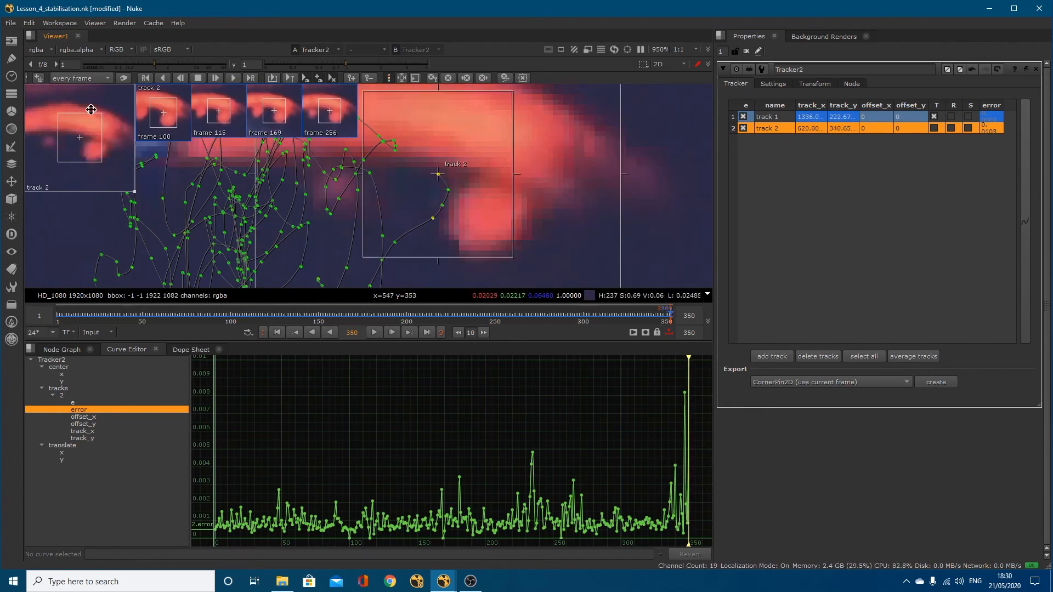
Step: Check track 2's placement on its feature frame by frame between frames 341 and 350, finishing at frame 345
{"action": "key", "text": "Left"}
{"action": "key", "text": "Left"}
{"action": "key", "text": "Left"}
{"action": "key", "text": "Left"}
{"action": "key", "text": "Left"}
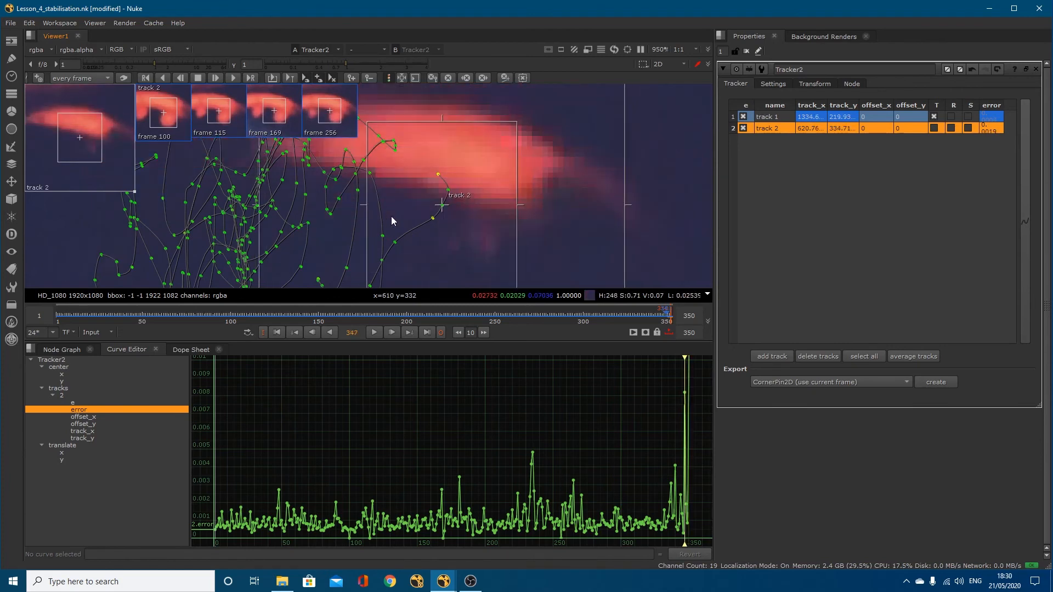
{"action": "key", "text": "Left"}
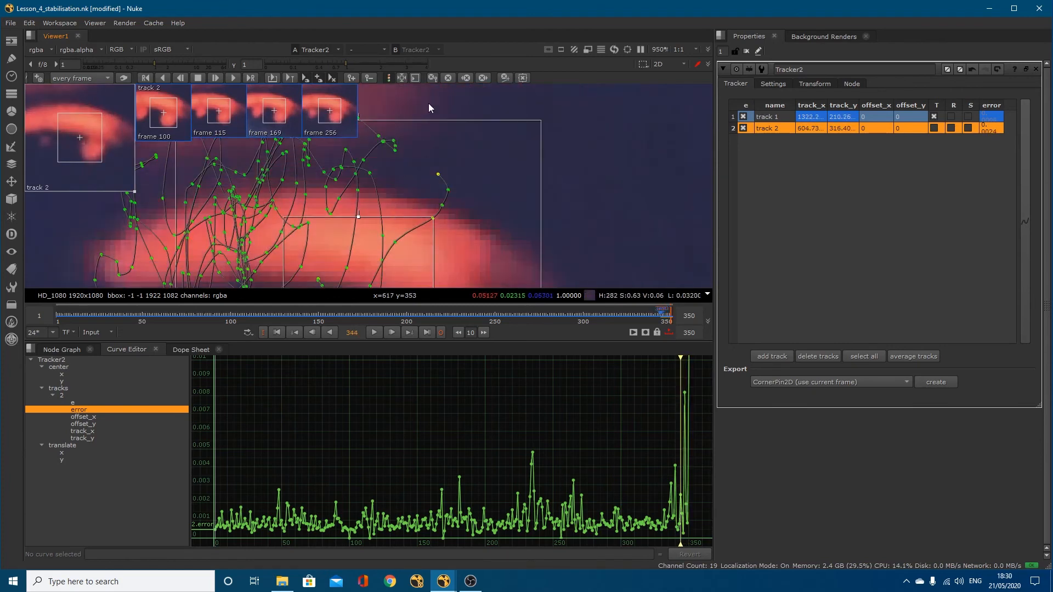
{"action": "key", "text": "Left"}
{"action": "key", "text": "Left"}
{"action": "key", "text": "Left"}
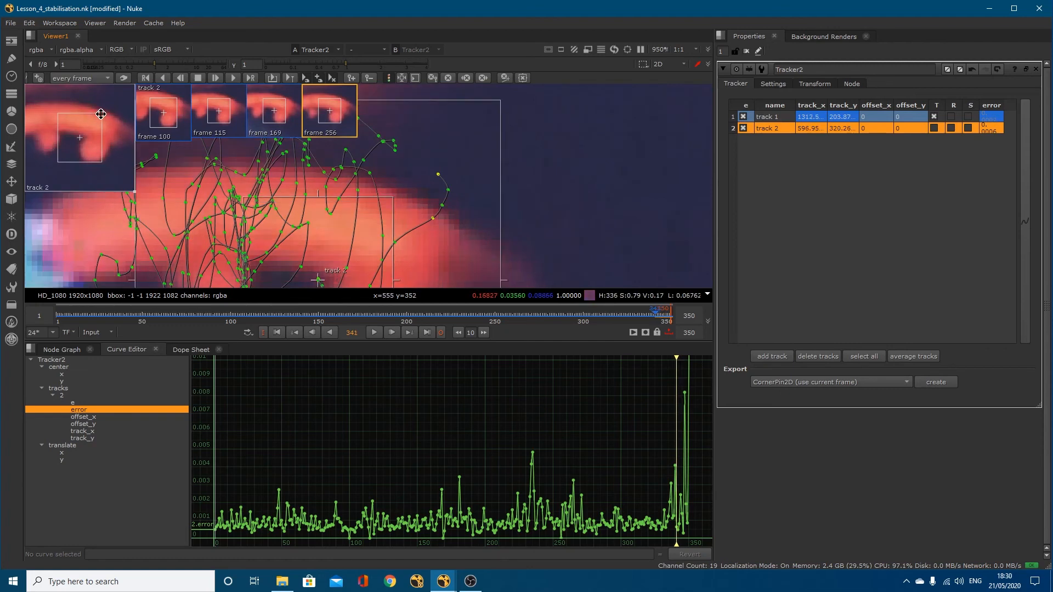
{"action": "key", "text": "Right"}
{"action": "key", "text": "Right"}
{"action": "key", "text": "Right"}
{"action": "key", "text": "Right"}
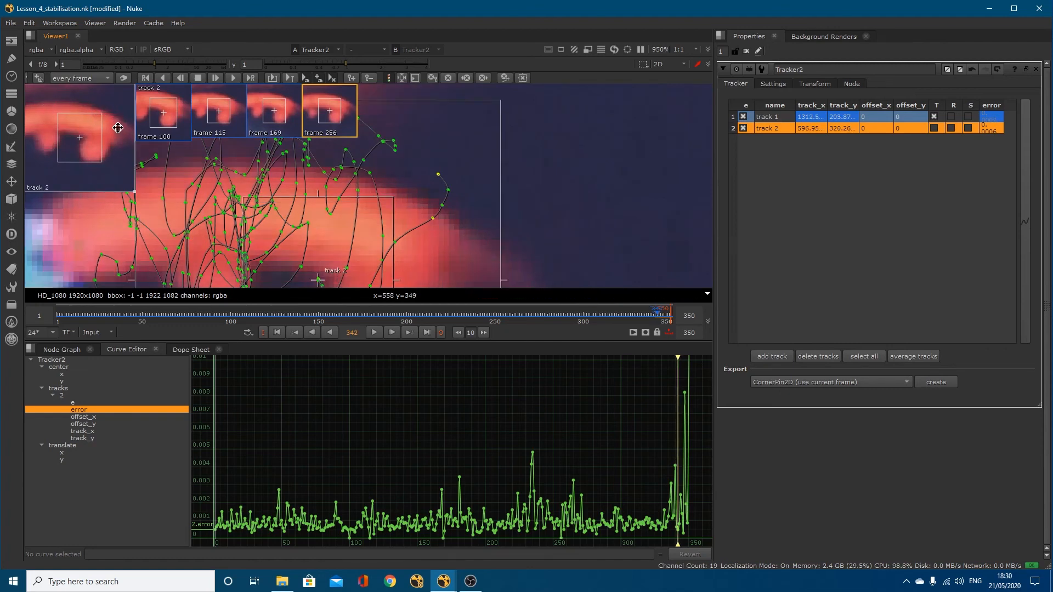
{"action": "key", "text": "Right"}
{"action": "key", "text": "Right"}
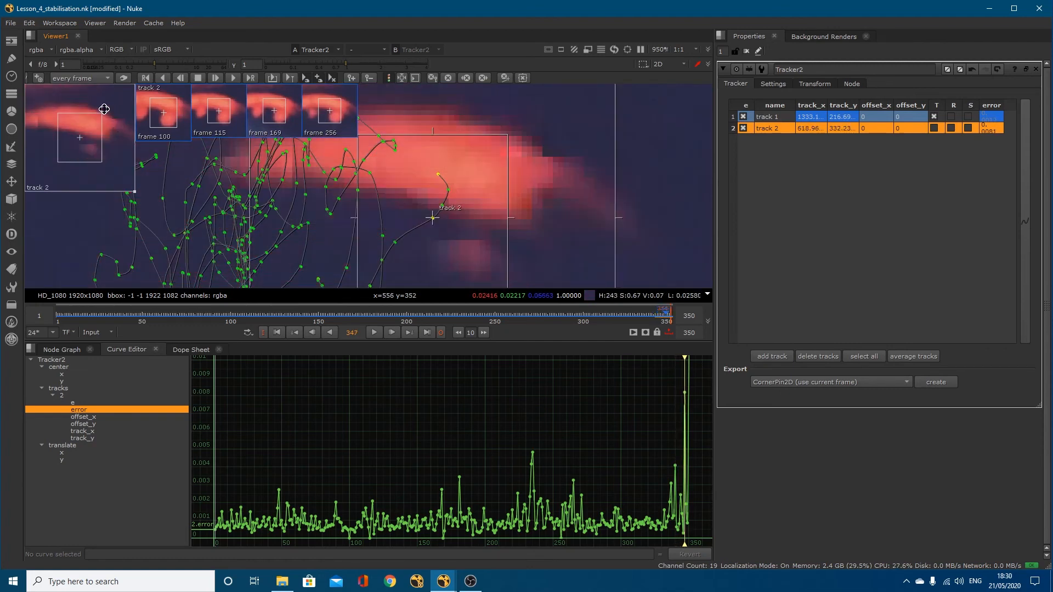
{"action": "key", "text": "Right"}
{"action": "key", "text": "Right"}
{"action": "key", "text": "Right"}
{"action": "key", "text": "Right"}
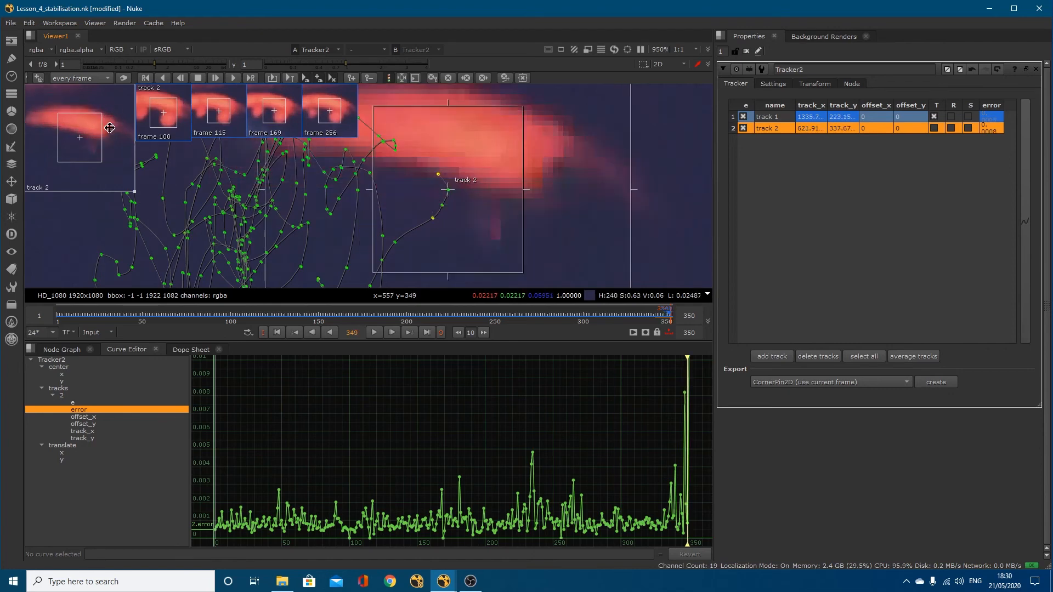
{"action": "key", "text": "Left"}
{"action": "key", "text": "Left"}
{"action": "key", "text": "Left"}
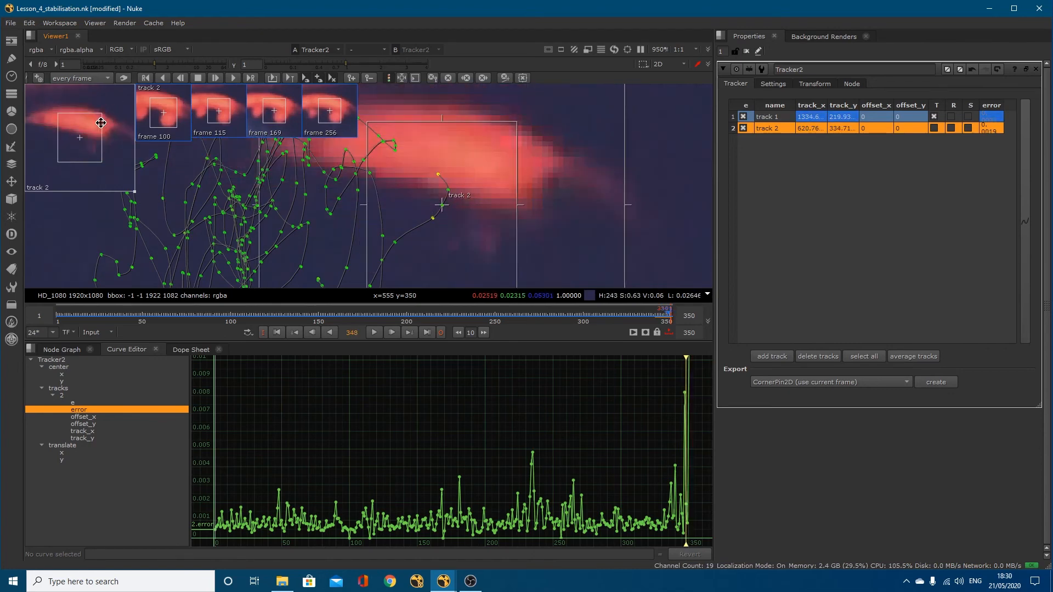
{"action": "key", "text": "Right"}
{"action": "key", "text": "Right"}
{"action": "key", "text": "Left"}
{"action": "key", "text": "Left"}
{"action": "key", "text": "Left"}
{"action": "key", "text": "Left"}
{"action": "key", "text": "Left"}
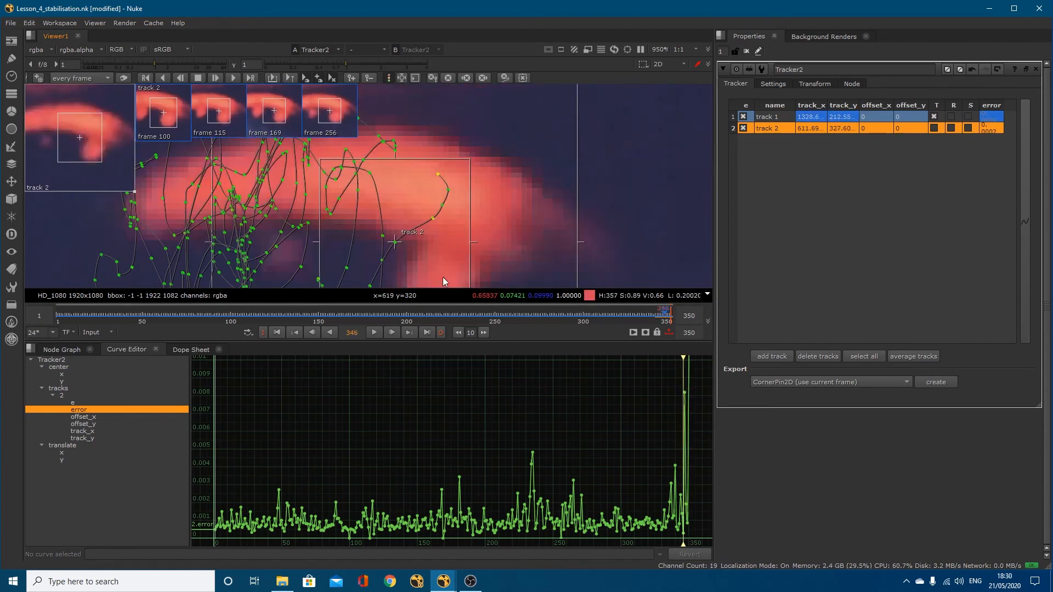
{"action": "scroll", "coordinate": [444, 199], "scroll_direction": "down", "scroll_amount": 6}
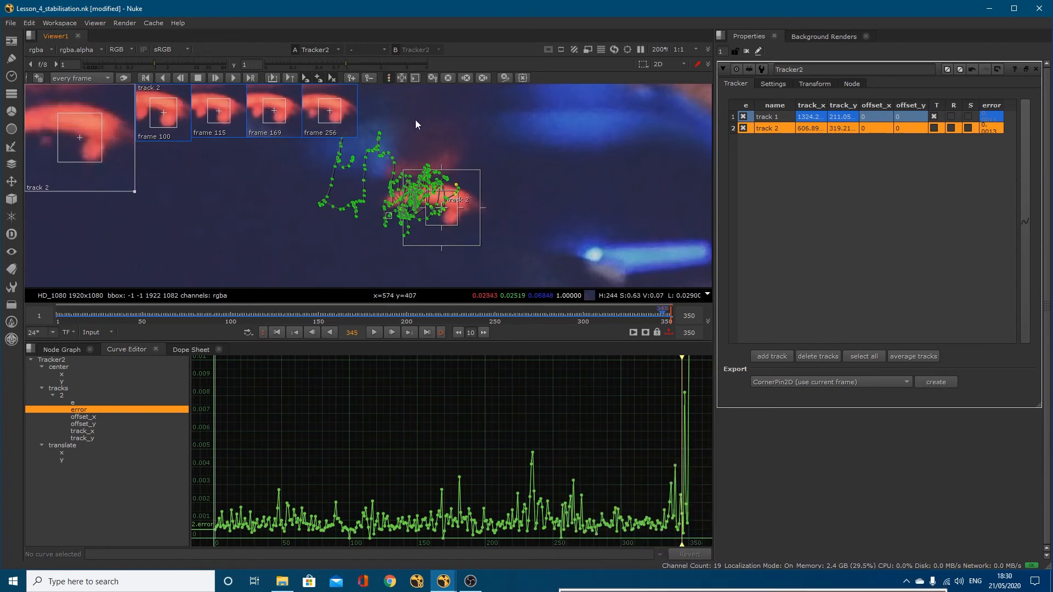
Step: Bring up the node graph and enable translation for track 2 and rotation for both track 1 and track 2
{"action": "left_click", "coordinate": [64, 350]}
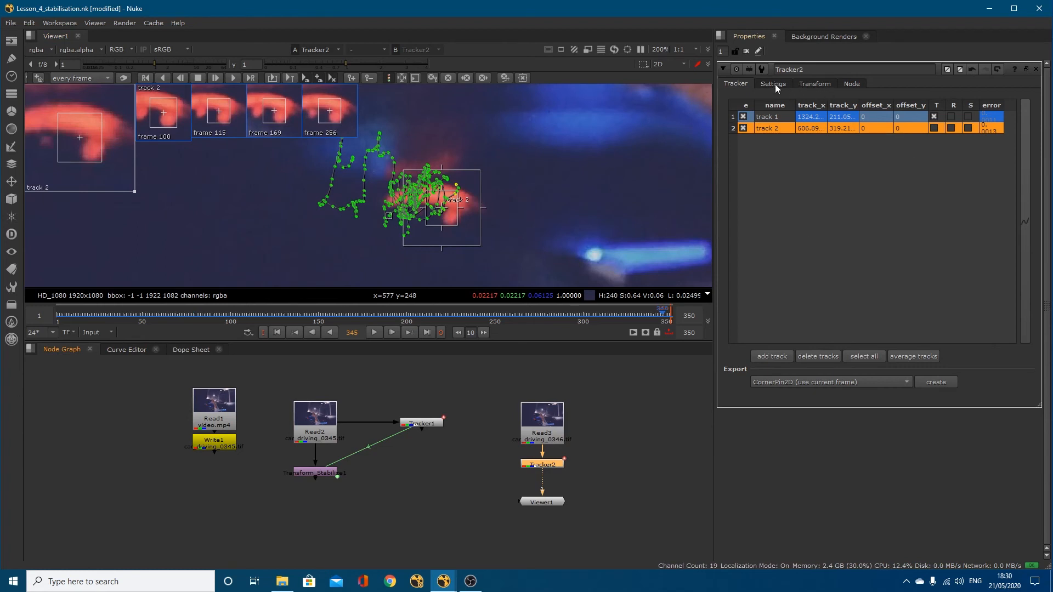
{"action": "left_click", "coordinate": [934, 129]}
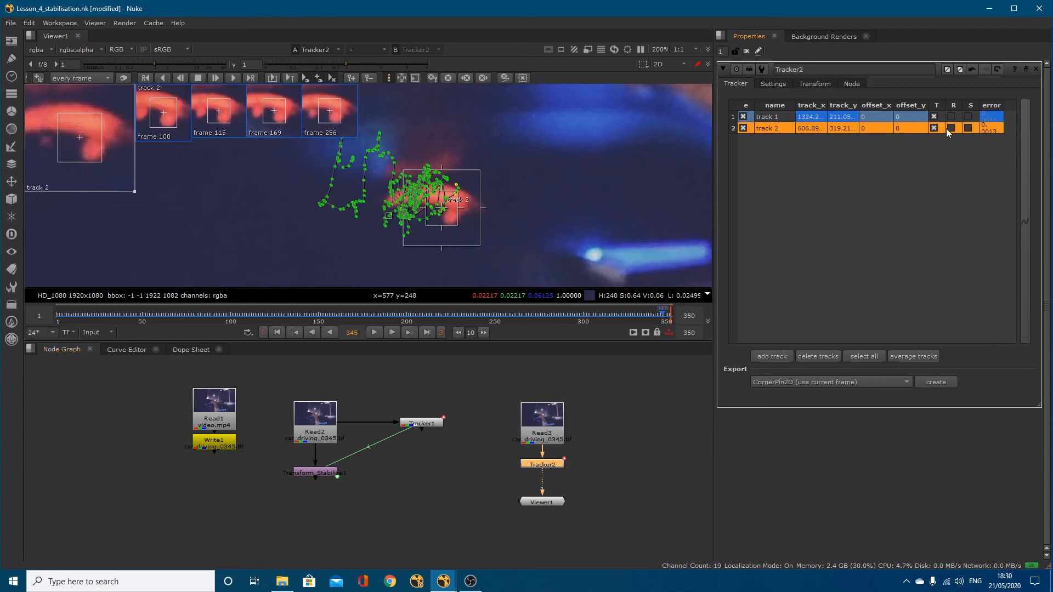
{"action": "left_click", "coordinate": [952, 128]}
{"action": "left_click", "coordinate": [952, 117]}
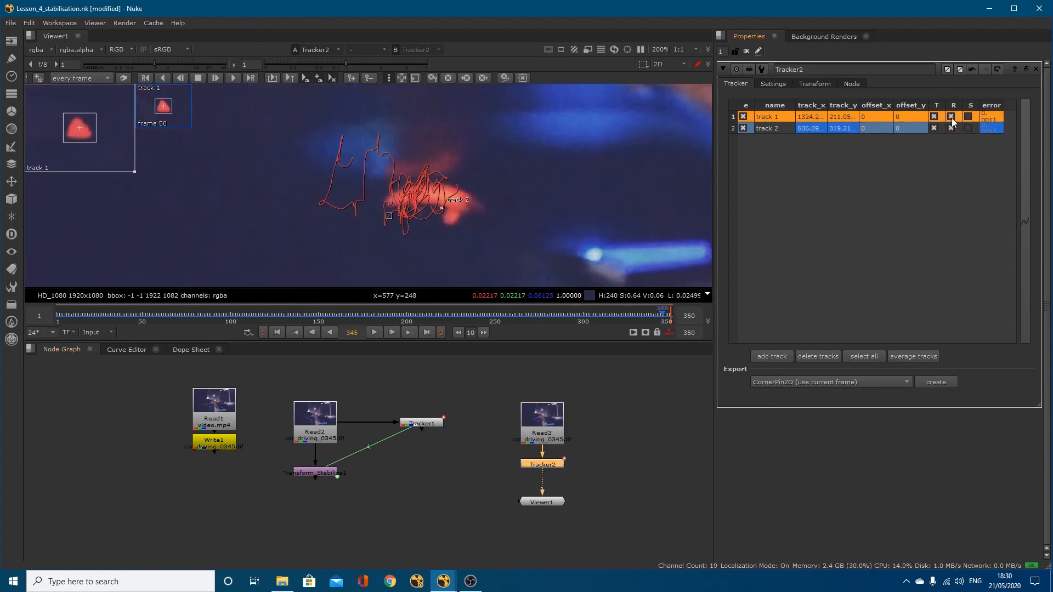
Step: Set Tracker2's transform to stabilize and fit the whole stabilised frame in the viewer
{"action": "left_click", "coordinate": [818, 81]}
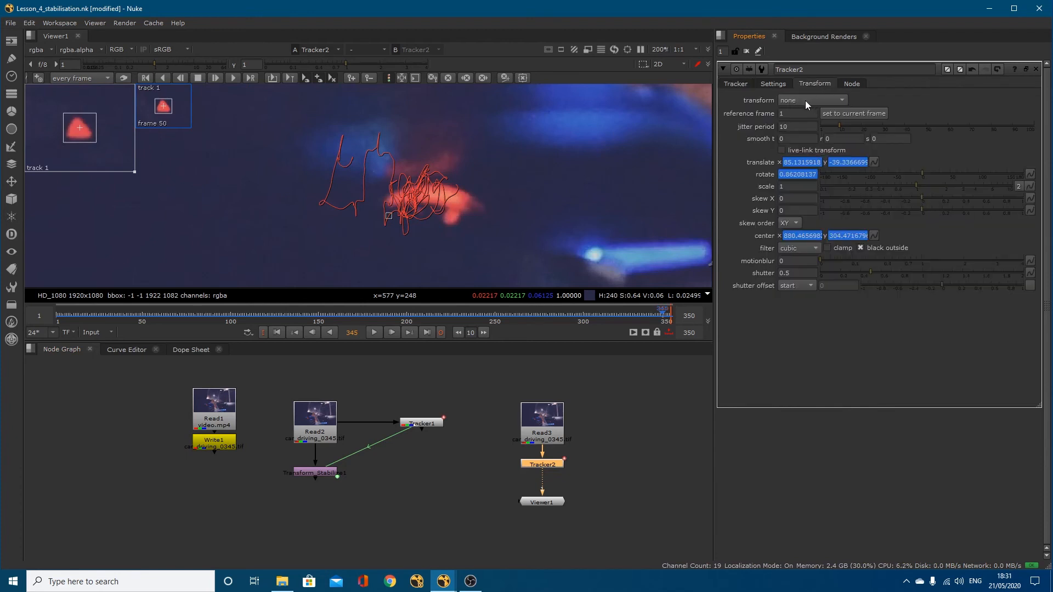
{"action": "left_click", "coordinate": [801, 101]}
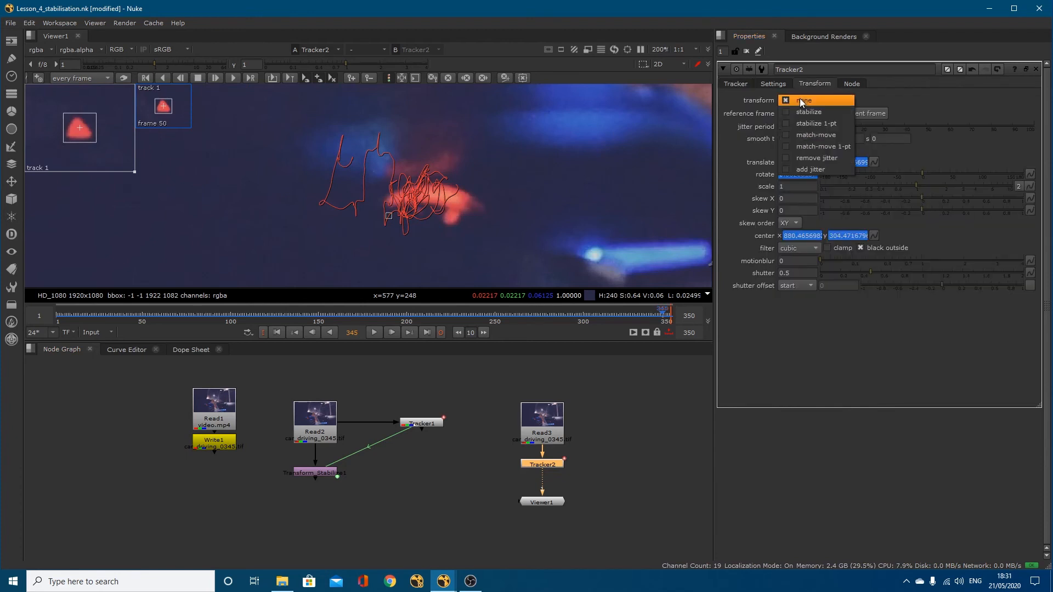
{"action": "left_click", "coordinate": [818, 113]}
{"action": "left_click", "coordinate": [736, 82]}
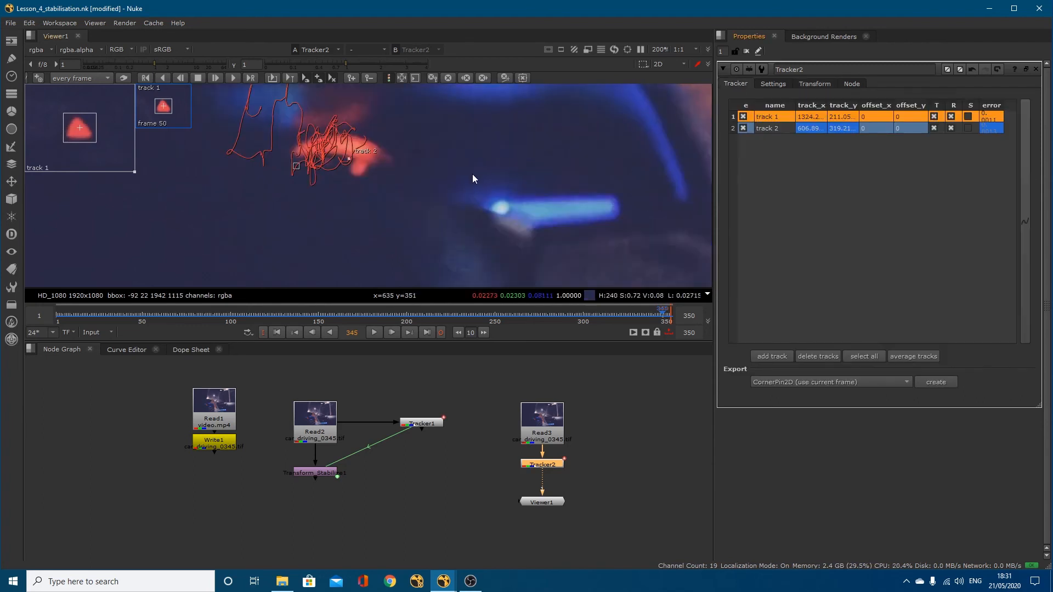
{"action": "key", "text": "f"}
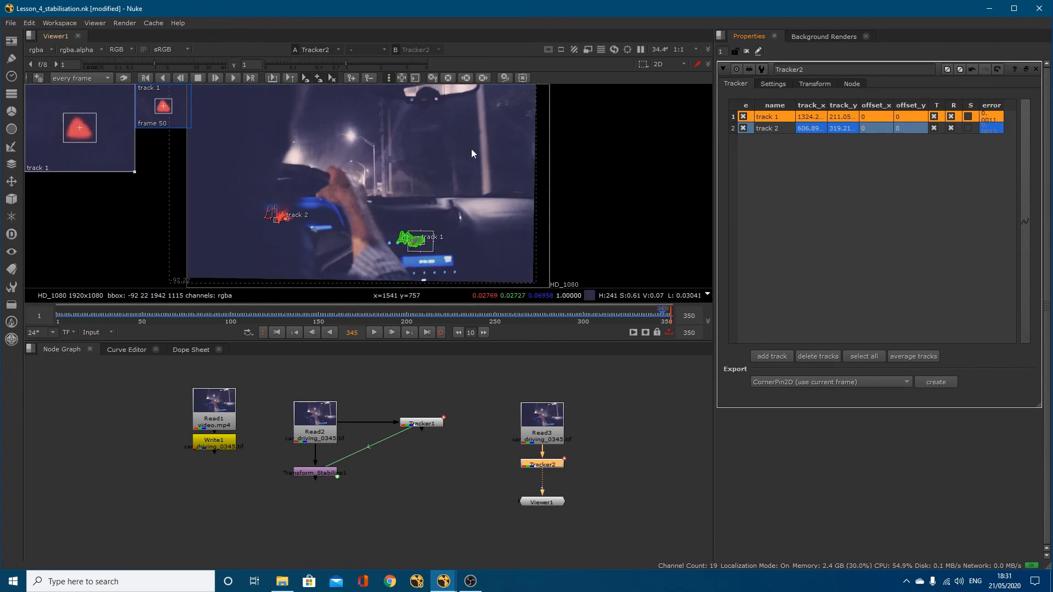
{"action": "key", "text": "o"}
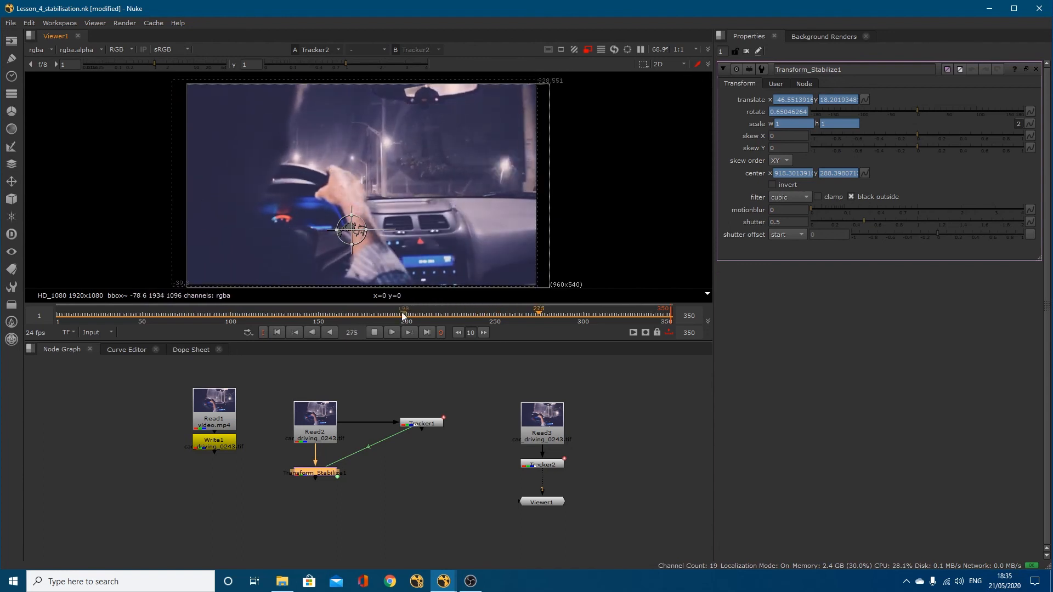
Step: Open Tracker2's properties, move the node to the right of Read3 and stop playback
{"action": "double_click", "coordinate": [550, 465]}
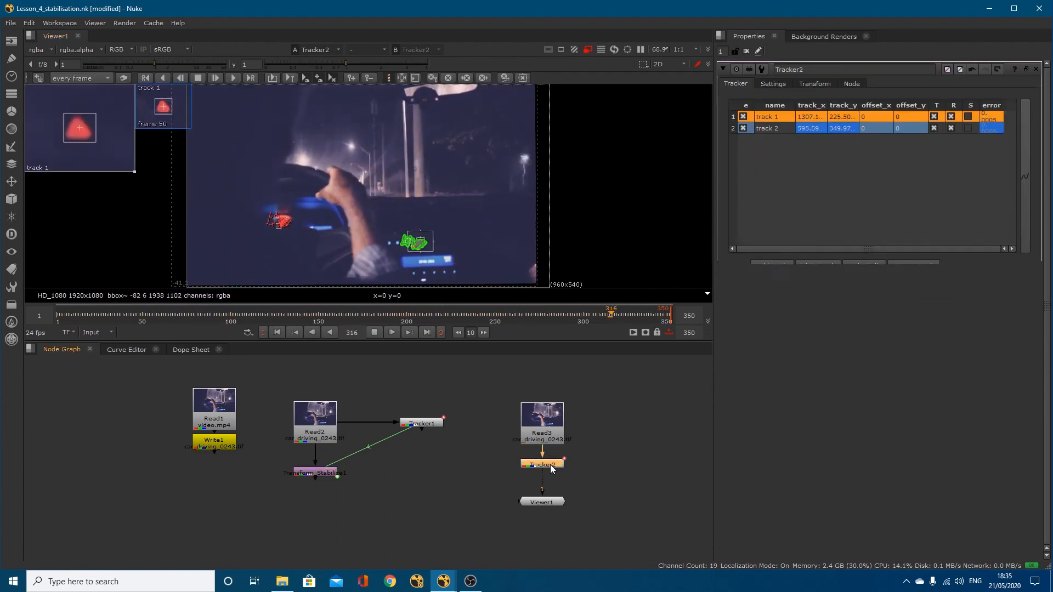
{"action": "left_click_drag", "start_coordinate": [551, 465], "coordinate": [622, 425]}
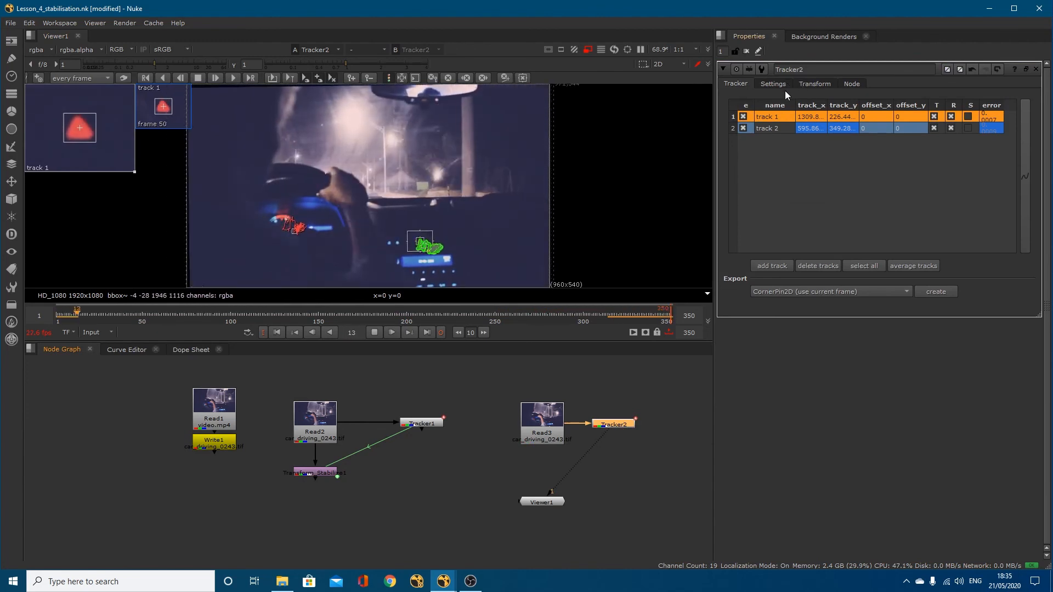
{"action": "left_click", "coordinate": [375, 333]}
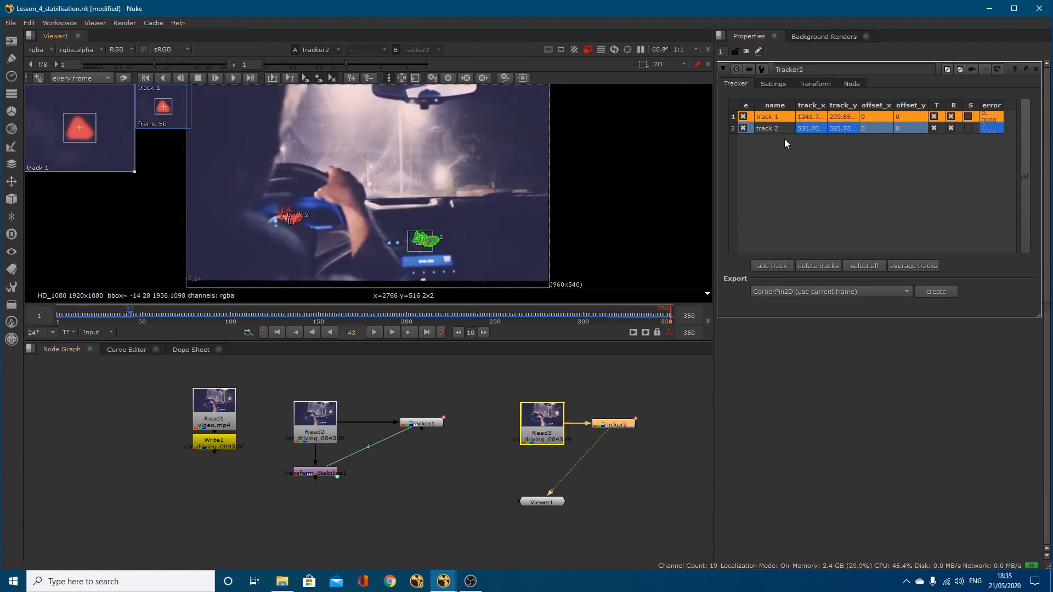
Step: Set Tracker2's transform back to none and return to its track list and export options
{"action": "left_click", "coordinate": [811, 84]}
{"action": "left_click", "coordinate": [821, 97]}
{"action": "left_click", "coordinate": [804, 84]}
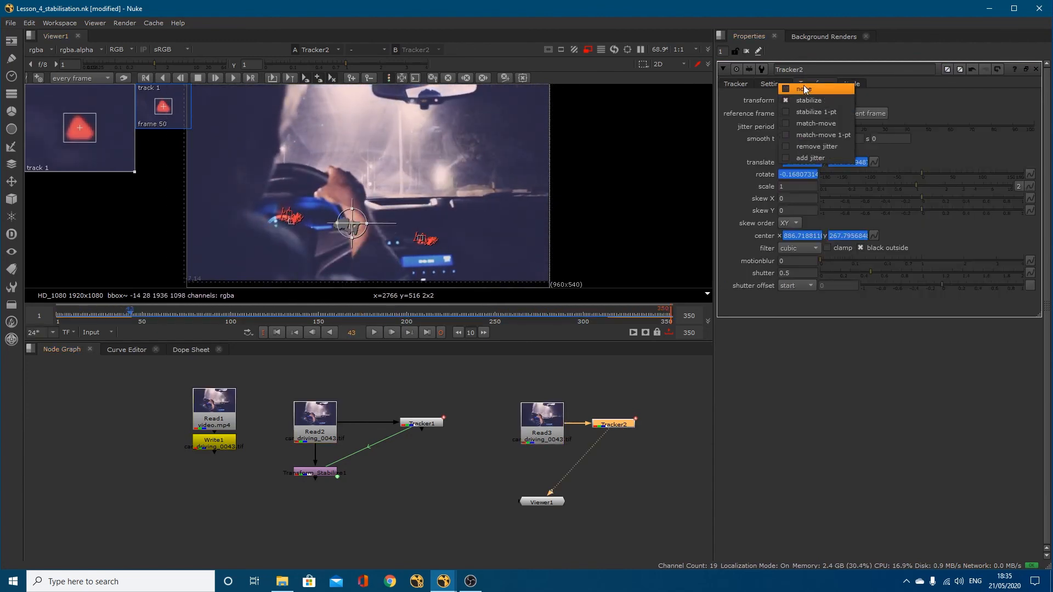
{"action": "left_click", "coordinate": [593, 49]}
{"action": "left_click", "coordinate": [739, 84]}
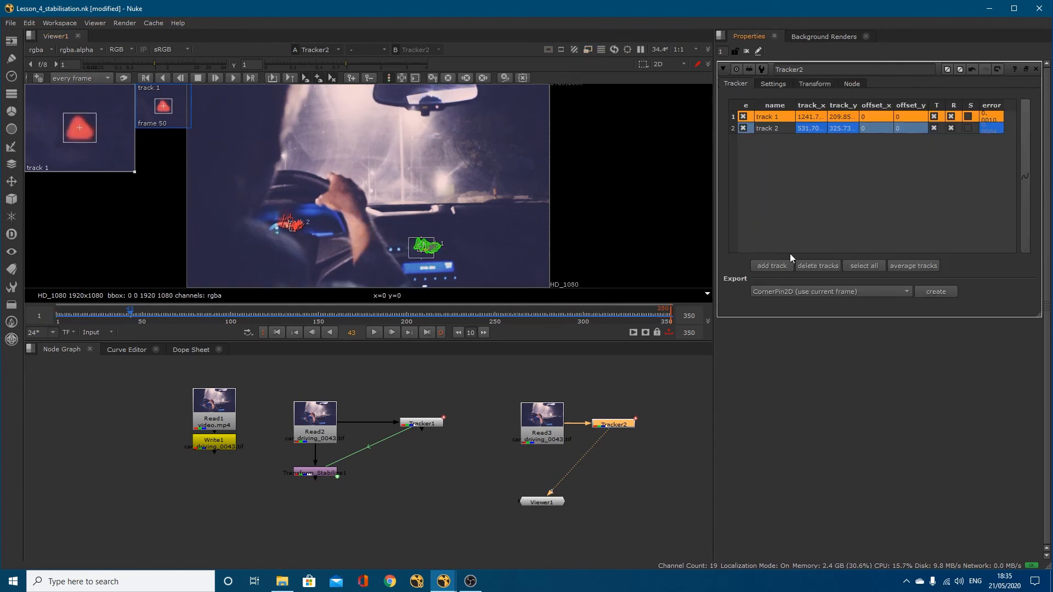
Step: Export a linked Transform (stabilize) node from Tracker2 and place it below the tracker
{"action": "left_click", "coordinate": [831, 292]}
{"action": "left_click", "coordinate": [887, 318]}
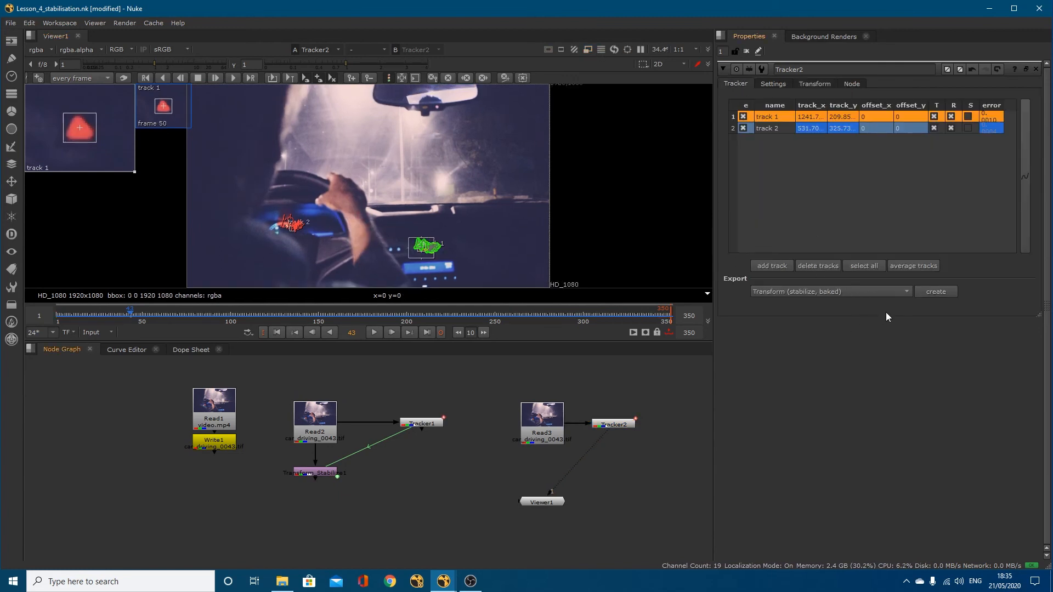
{"action": "left_click", "coordinate": [836, 292]}
{"action": "left_click", "coordinate": [802, 269]}
{"action": "left_click", "coordinate": [936, 292]}
{"action": "left_click_drag", "start_coordinate": [674, 443], "coordinate": [616, 485]}
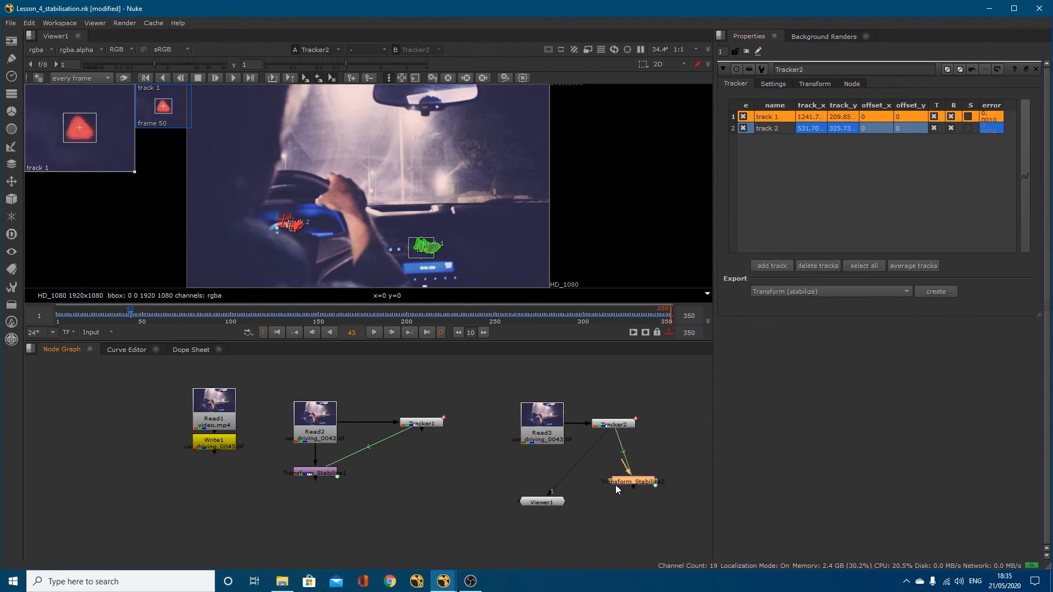
Step: Export a Transform (stabilize, baked) node from Tracker2 and arrange the two exported nodes side by side
{"action": "left_click", "coordinate": [808, 294]}
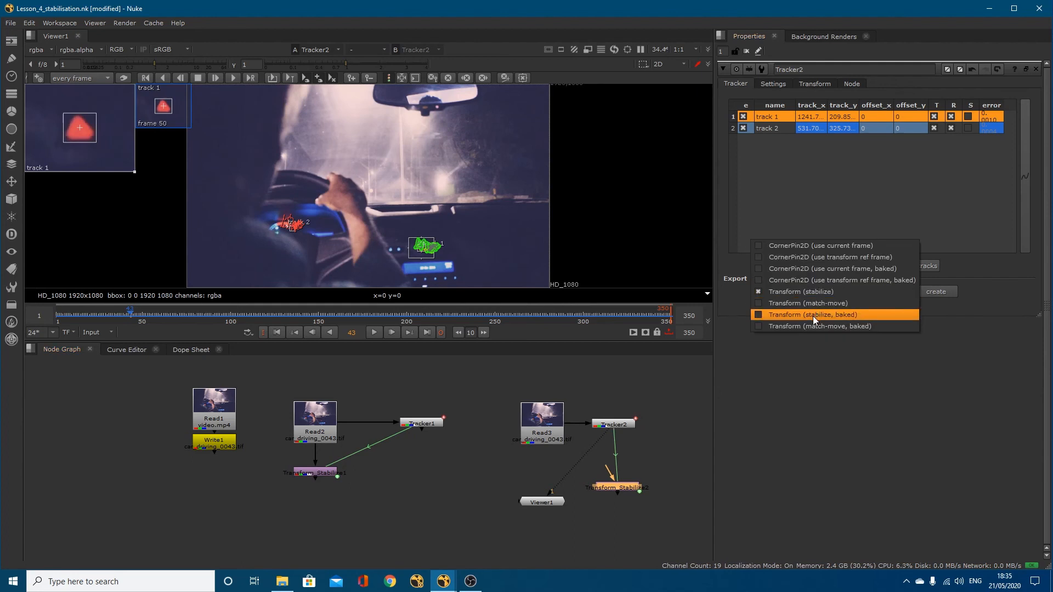
{"action": "left_click", "coordinate": [814, 316]}
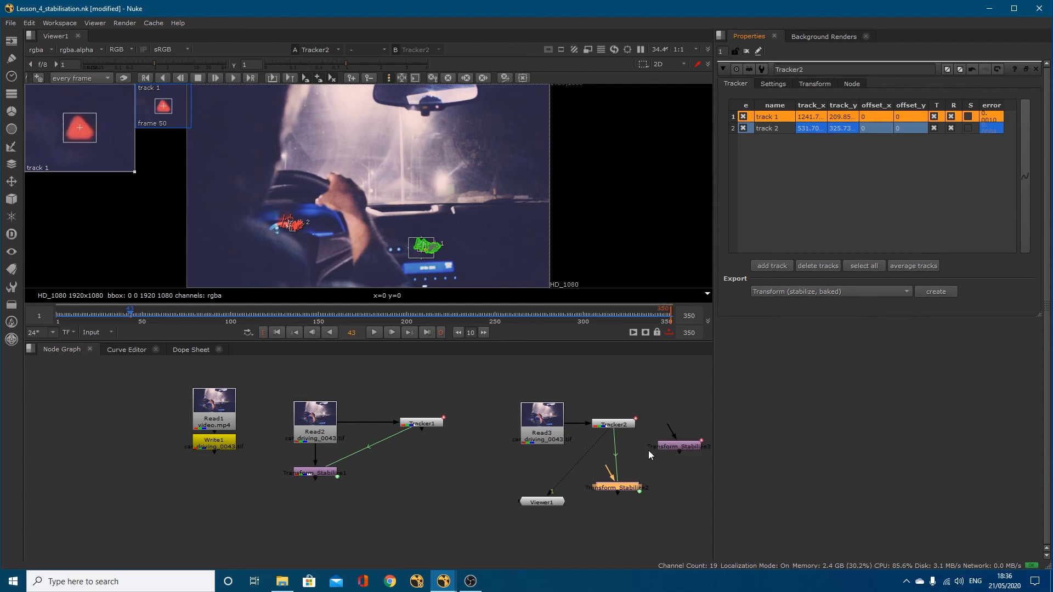
{"action": "left_click_drag", "start_coordinate": [675, 448], "coordinate": [678, 464]}
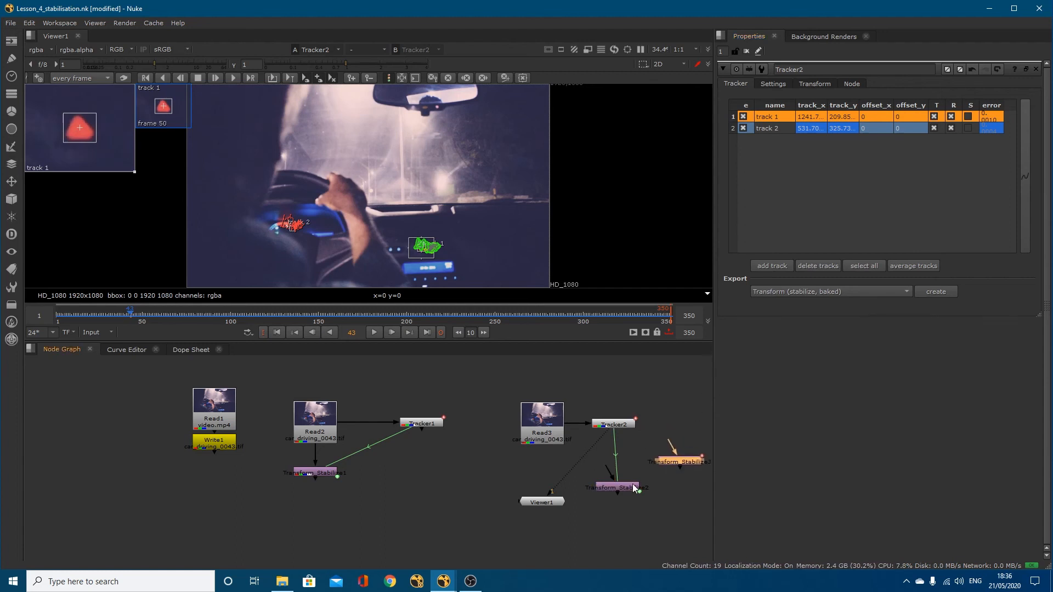
{"action": "left_click_drag", "start_coordinate": [625, 490], "coordinate": [613, 492]}
{"action": "left_click_drag", "start_coordinate": [674, 463], "coordinate": [676, 476]}
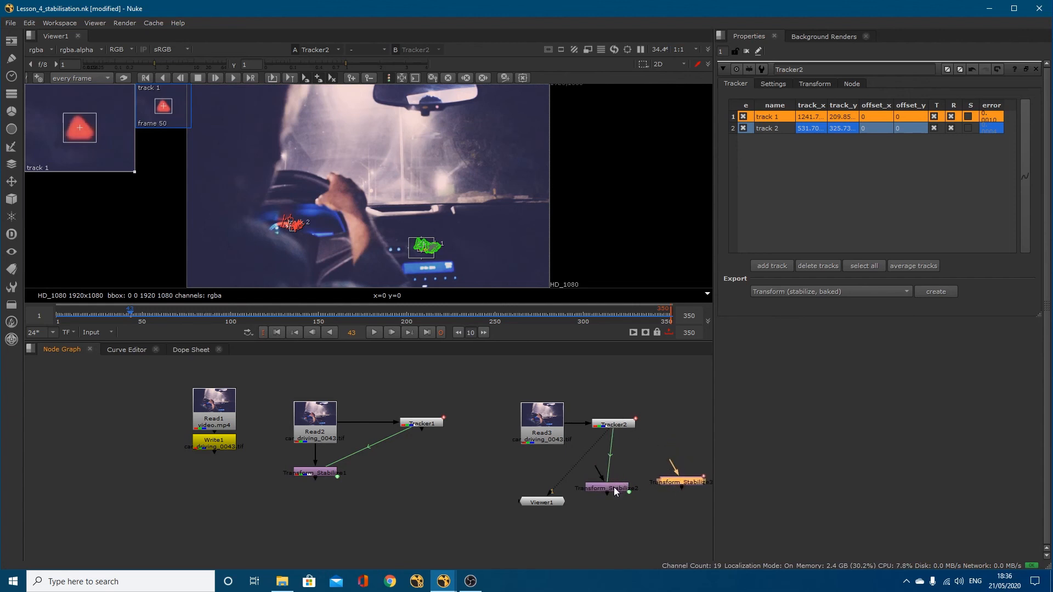
{"action": "left_click_drag", "start_coordinate": [615, 491], "coordinate": [611, 484]}
{"action": "mouse_move", "coordinate": [683, 484]}
{"action": "left_mouse_down"}
{"action": "mouse_move", "coordinate": [673, 482]}
{"action": "mouse_move", "coordinate": [687, 485]}
{"action": "left_mouse_up"}
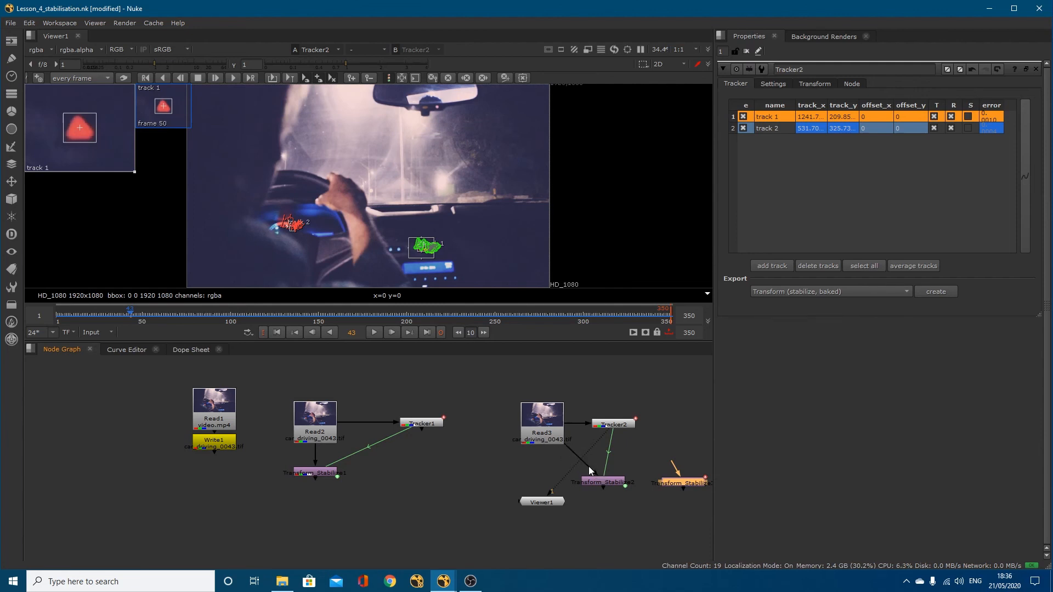
Step: Insert the linked Transform_Stabilize2 node below Read3 and view its output in Viewer1
{"action": "left_click_drag", "start_coordinate": [600, 485], "coordinate": [535, 473]}
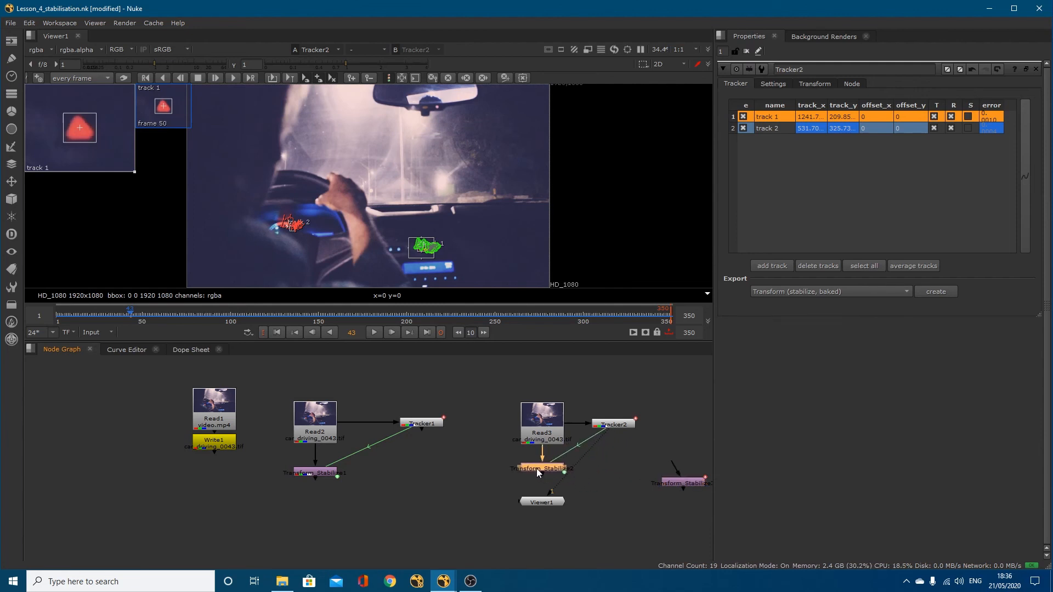
{"action": "key", "text": "1"}
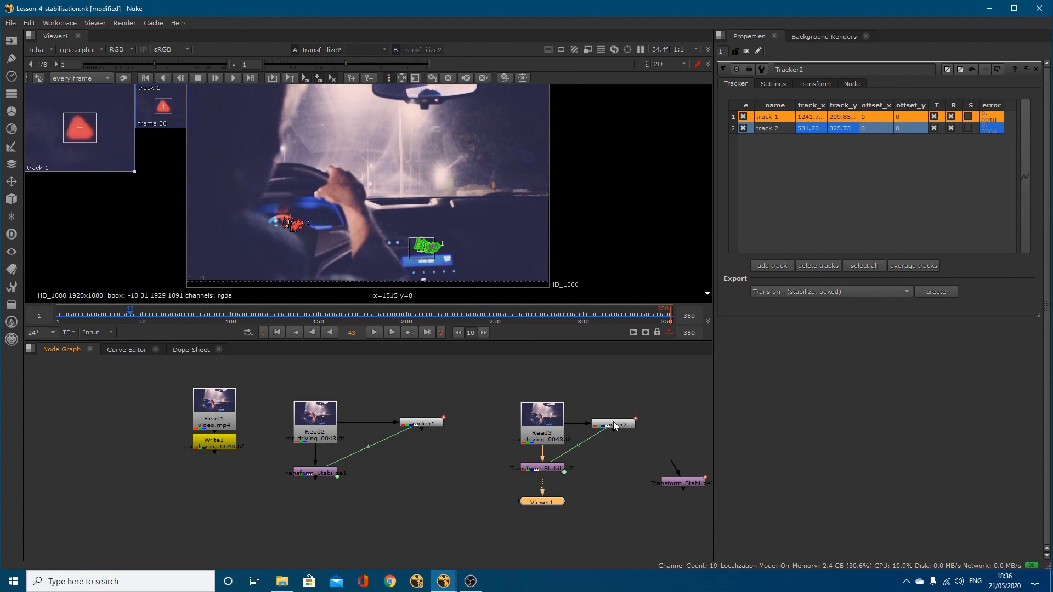
{"action": "left_click", "coordinate": [539, 471]}
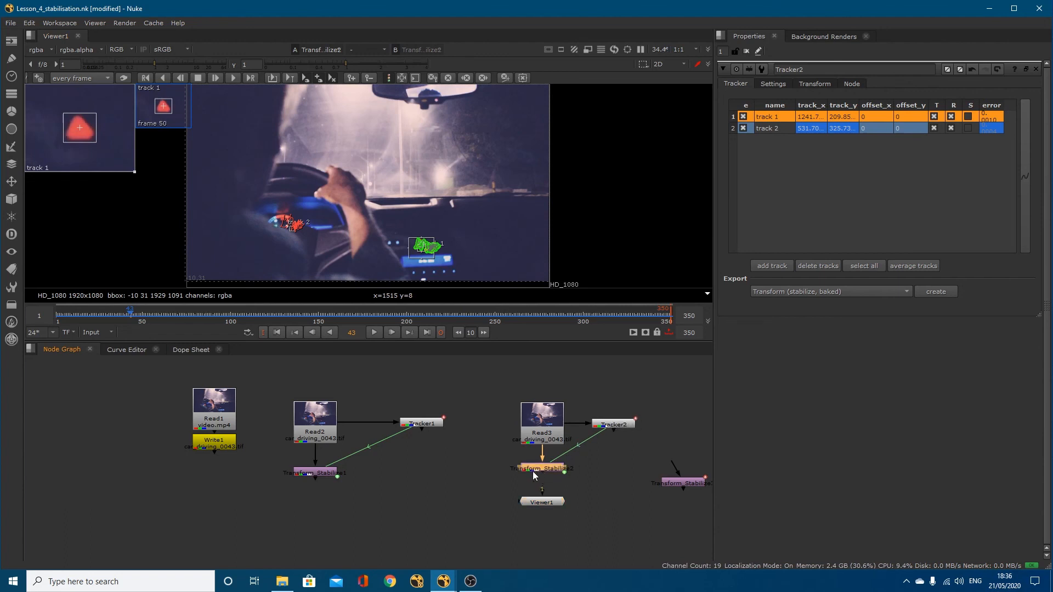
Step: Move Tracker2 slightly away from Read3 and replace the linked stabilise node below Read3 with the baked one
{"action": "mouse_move", "coordinate": [608, 430]}
{"action": "left_mouse_down"}
{"action": "mouse_move", "coordinate": [633, 408]}
{"action": "mouse_move", "coordinate": [640, 416]}
{"action": "mouse_move", "coordinate": [623, 424]}
{"action": "left_mouse_up"}
{"action": "left_click_drag", "start_coordinate": [668, 482], "coordinate": [635, 471]}
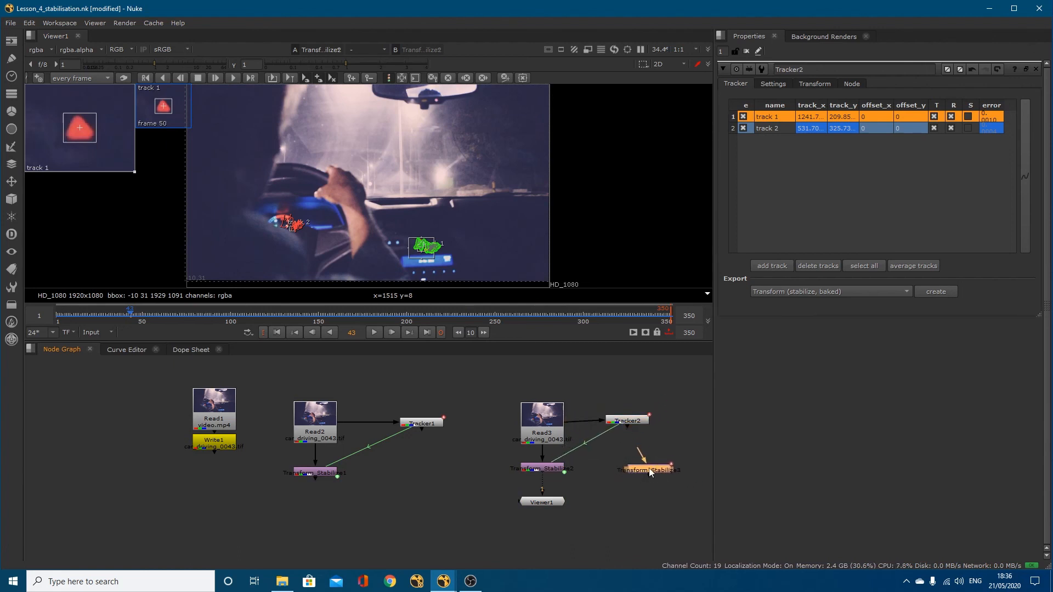
{"action": "left_click_drag", "start_coordinate": [624, 426], "coordinate": [625, 431]}
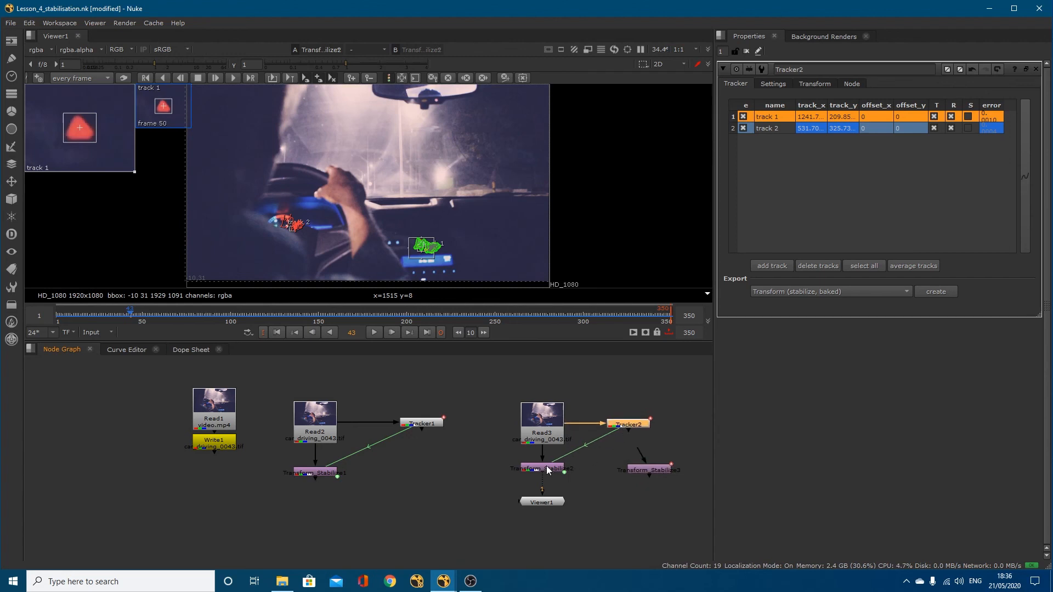
{"action": "left_click", "coordinate": [548, 470]}
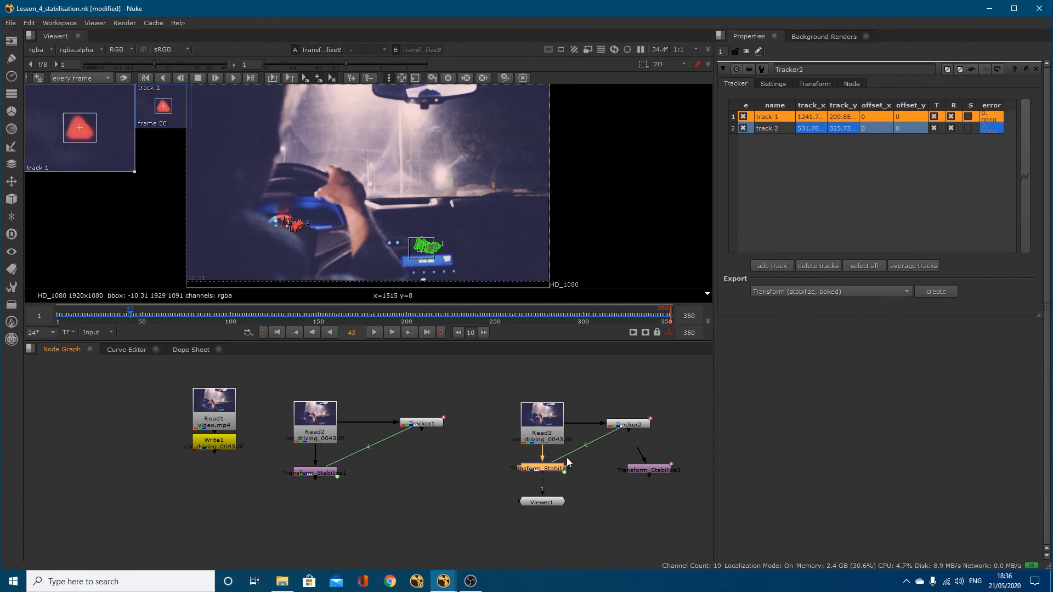
{"action": "key", "text": "Delete"}
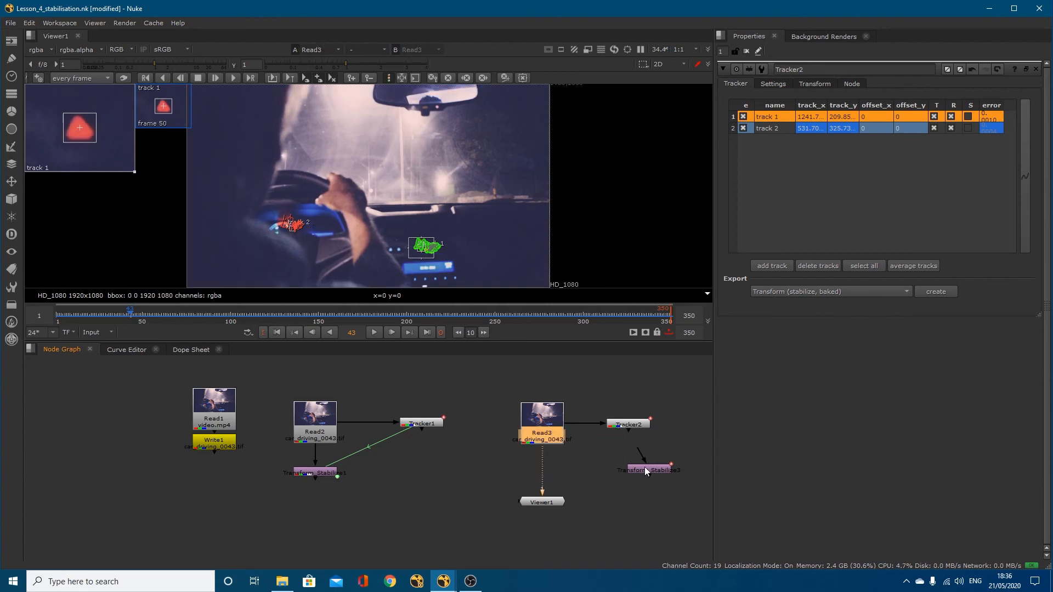
{"action": "left_click_drag", "start_coordinate": [645, 467], "coordinate": [542, 469]}
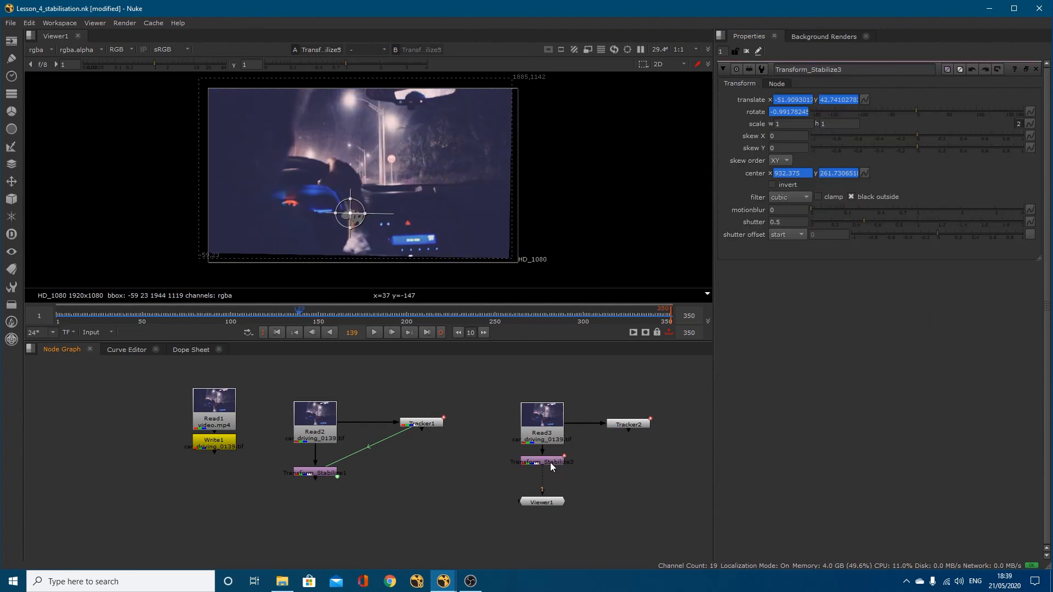
Step: Add a Transform node and insert it between Transform_Stabilize3 and Viewer1
{"action": "left_click", "coordinate": [555, 461]}
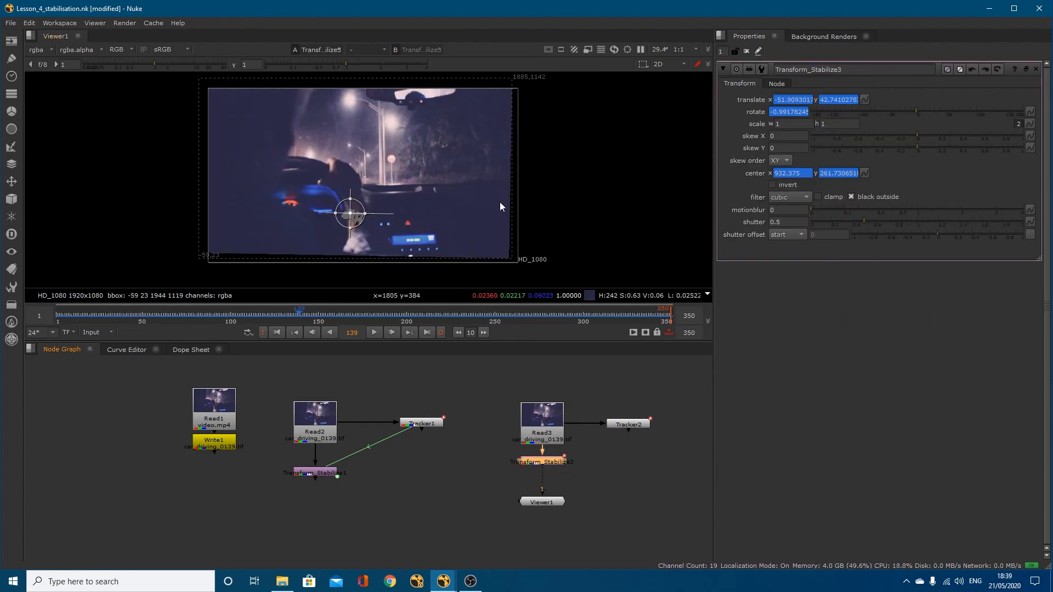
{"action": "left_click", "coordinate": [465, 481]}
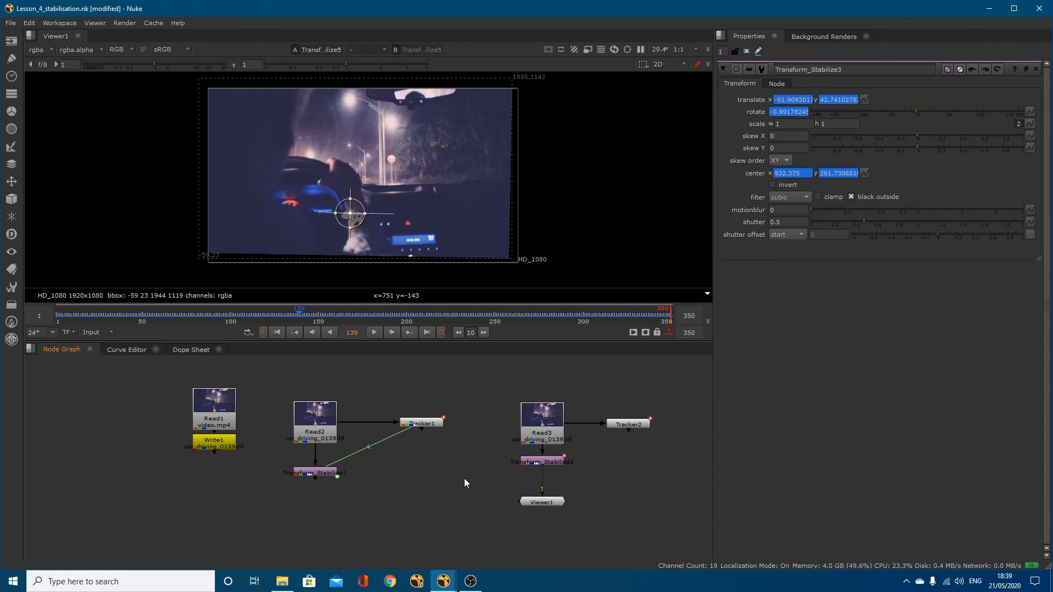
{"action": "key", "text": "t"}
{"action": "left_click_drag", "start_coordinate": [467, 489], "coordinate": [551, 480]}
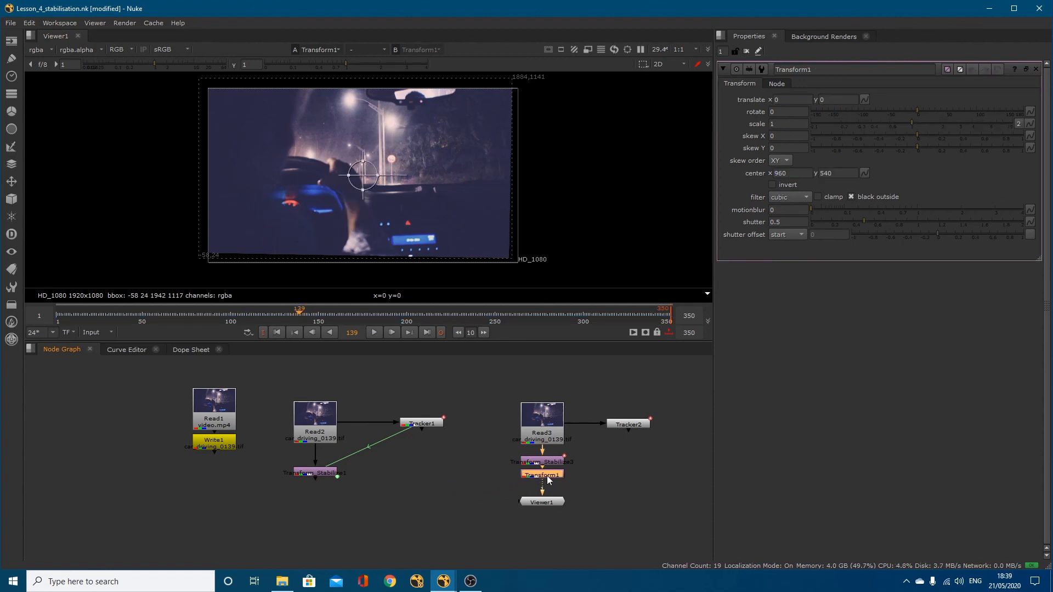
Step: Set Transform1's scale to 1.1, move the image to about x 58, y -44 and check the frame edges on earlier frames
{"action": "left_click", "coordinate": [782, 126]}
{"action": "key", "text": "Up"}
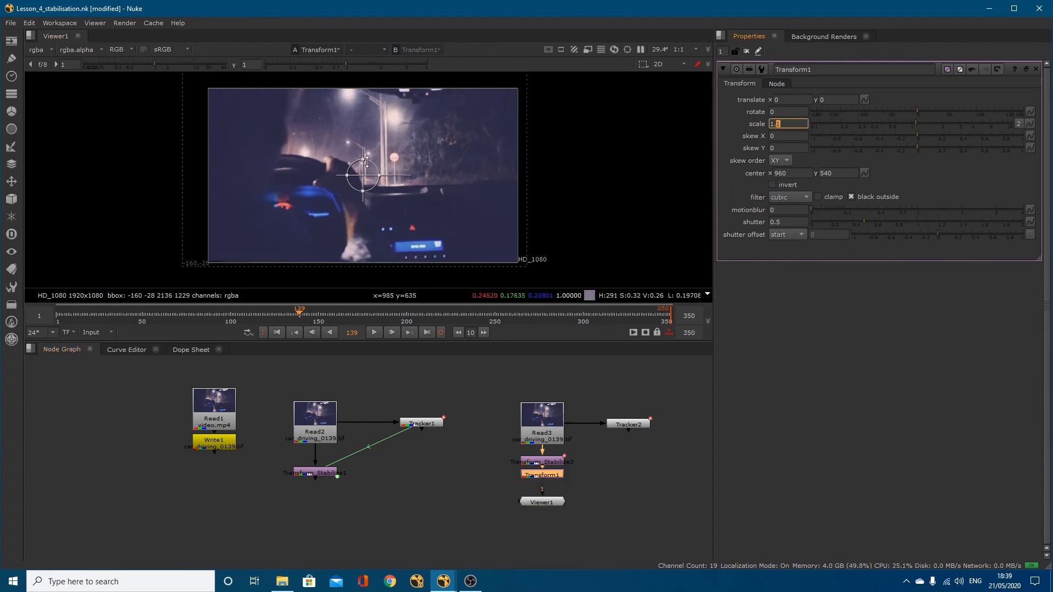
{"action": "left_click_drag", "start_coordinate": [363, 175], "coordinate": [373, 182]}
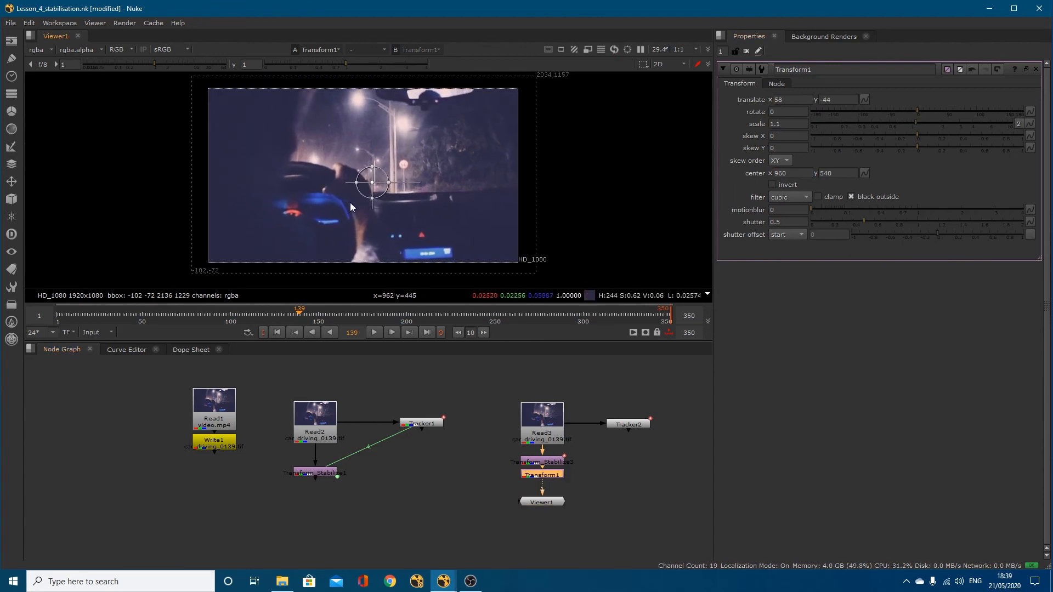
{"action": "left_click", "coordinate": [151, 314]}
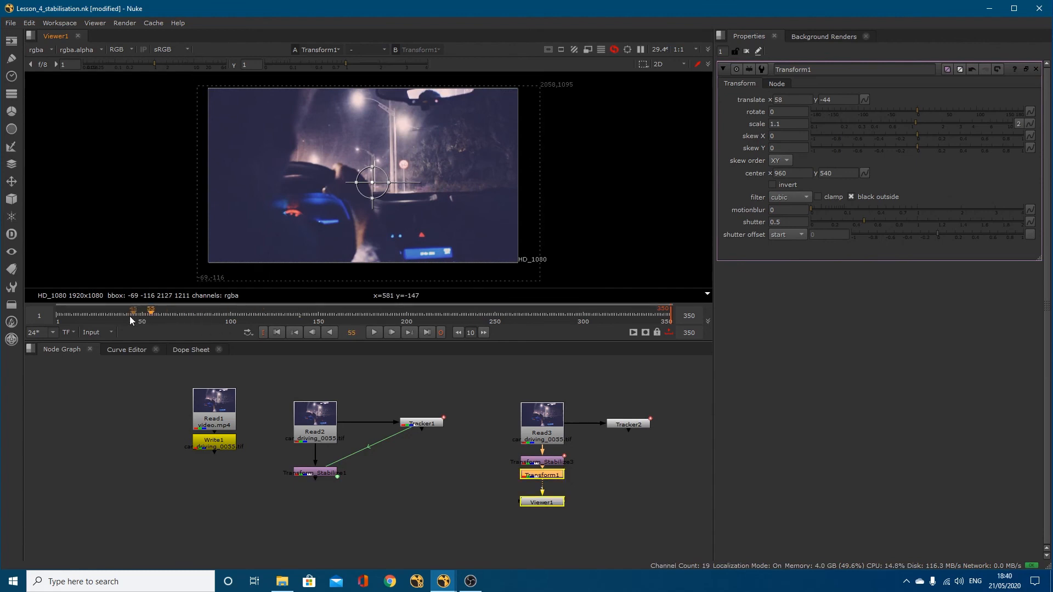
{"action": "left_click_drag", "start_coordinate": [107, 323], "coordinate": [80, 317]}
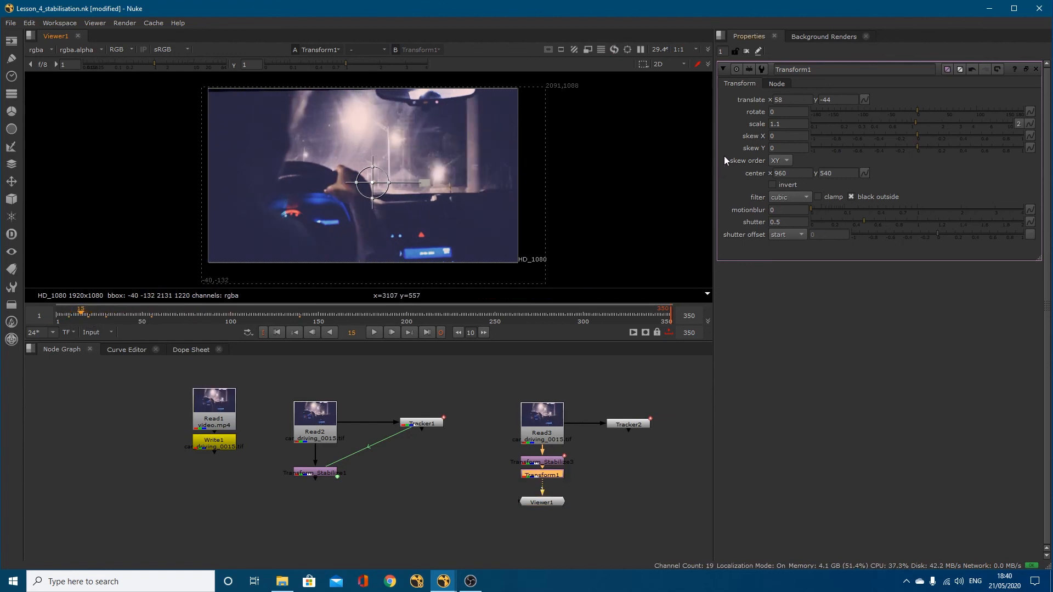
Step: Increase Transform1's scale to 1.11, shift the image to about x 64, y -24 and check the framing across the timeline
{"action": "left_click", "coordinate": [786, 124]}
{"action": "type", "text": "1"}
{"action": "key", "text": "Return"}
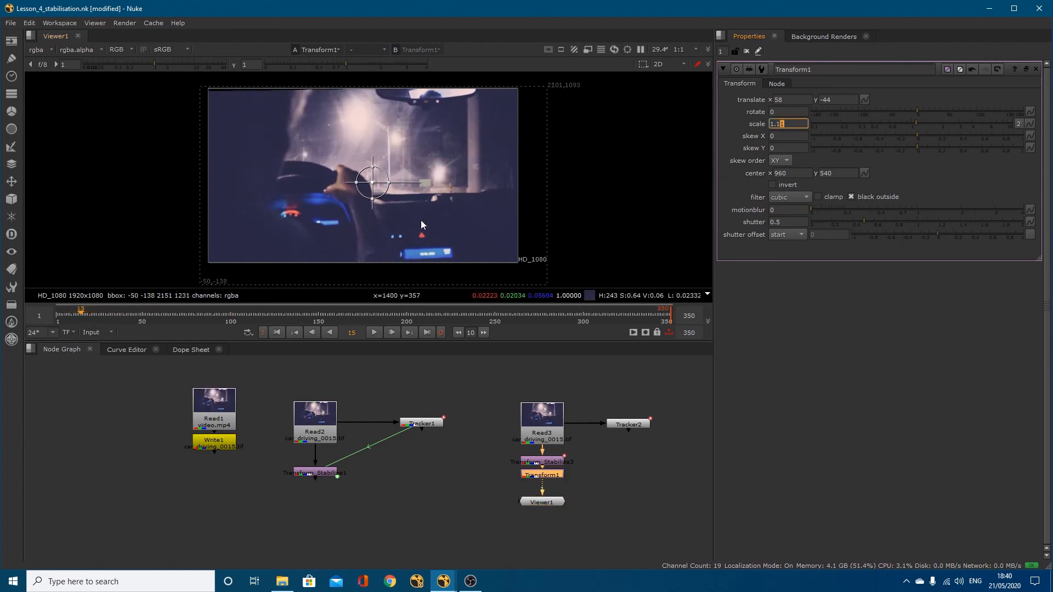
{"action": "left_click_drag", "start_coordinate": [373, 182], "coordinate": [373, 178]}
{"action": "left_click_drag", "start_coordinate": [73, 311], "coordinate": [361, 320]}
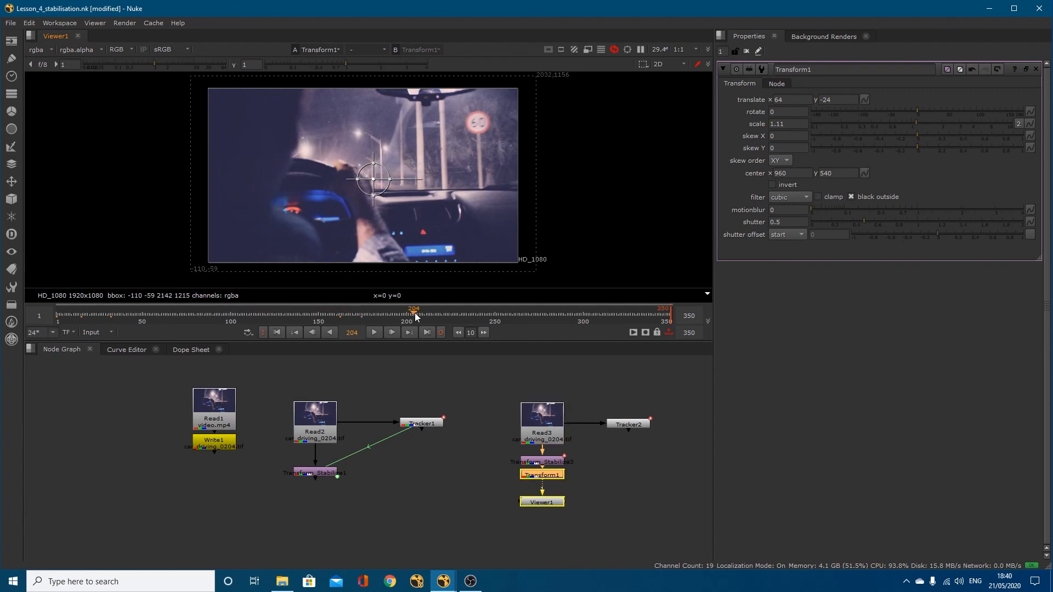
{"action": "left_click", "coordinate": [435, 312]}
{"action": "left_click_drag", "start_coordinate": [505, 311], "coordinate": [663, 312]}
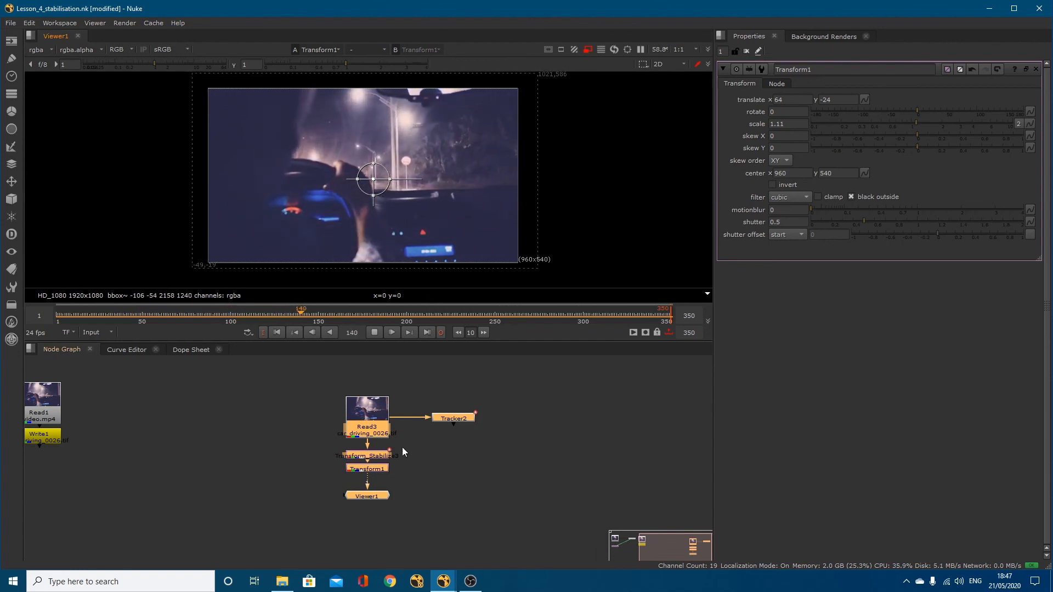
Step: Stop playback of the stabilised footage and open Tracker2's properties
{"action": "left_click", "coordinate": [384, 470]}
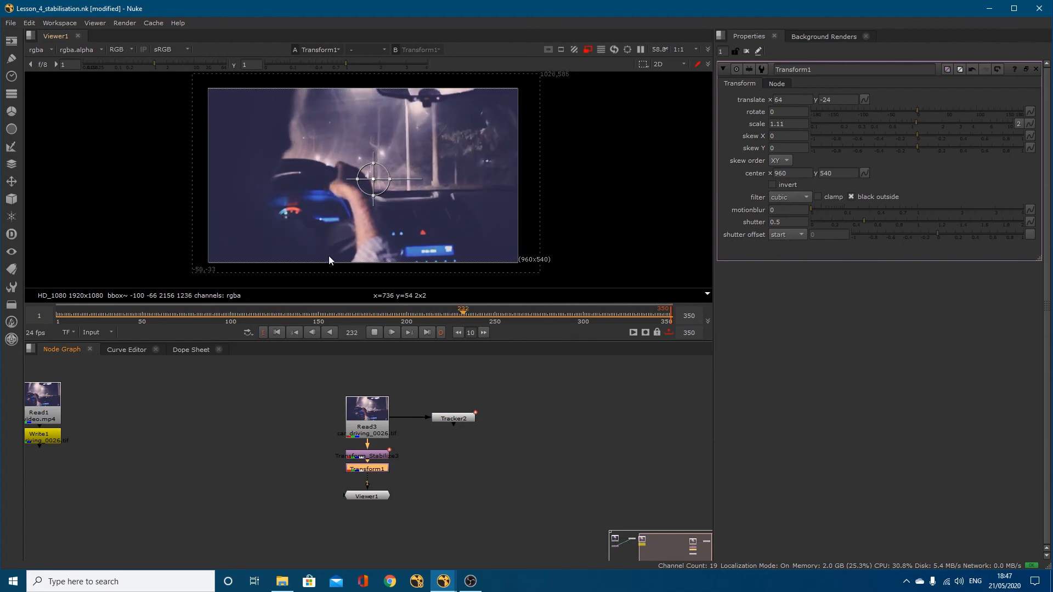
{"action": "left_click", "coordinate": [375, 332]}
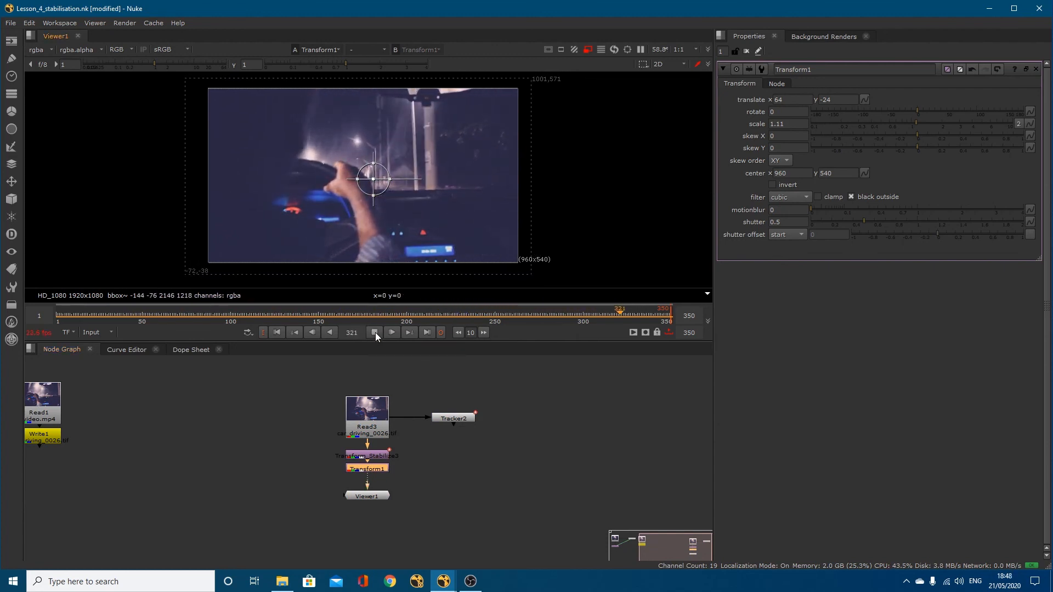
{"action": "left_click", "coordinate": [447, 419]}
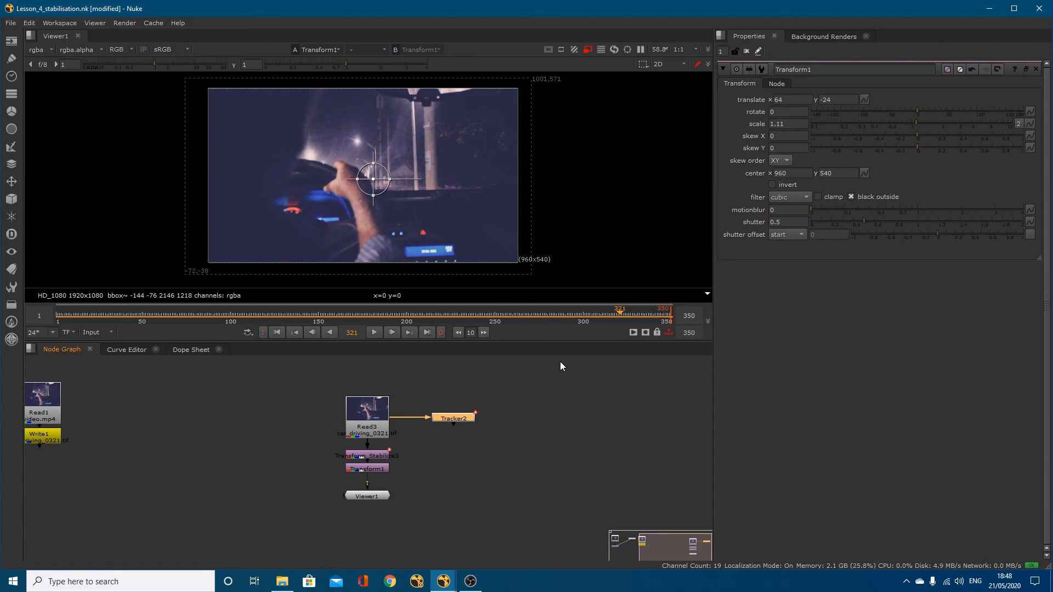
{"action": "key", "text": "Return"}
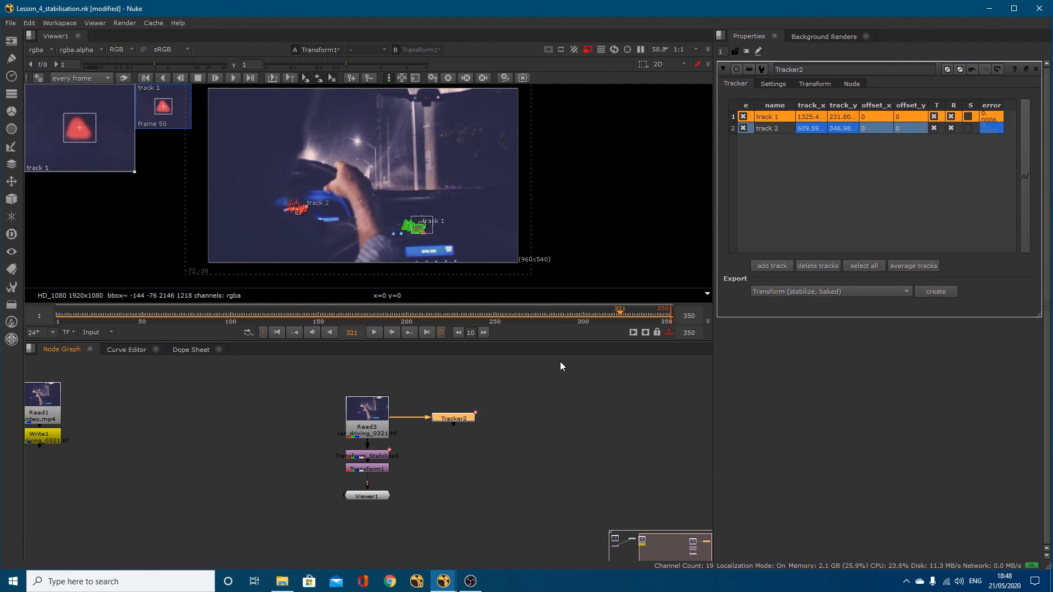